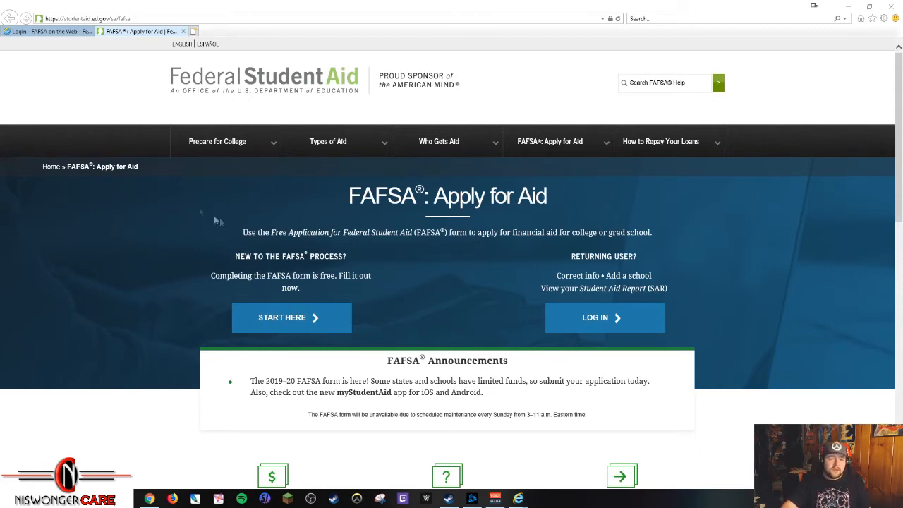
Step: On the FAFSA login page, choose the parent, preparer, or Freely Associated State student login option
left_click(63, 33)
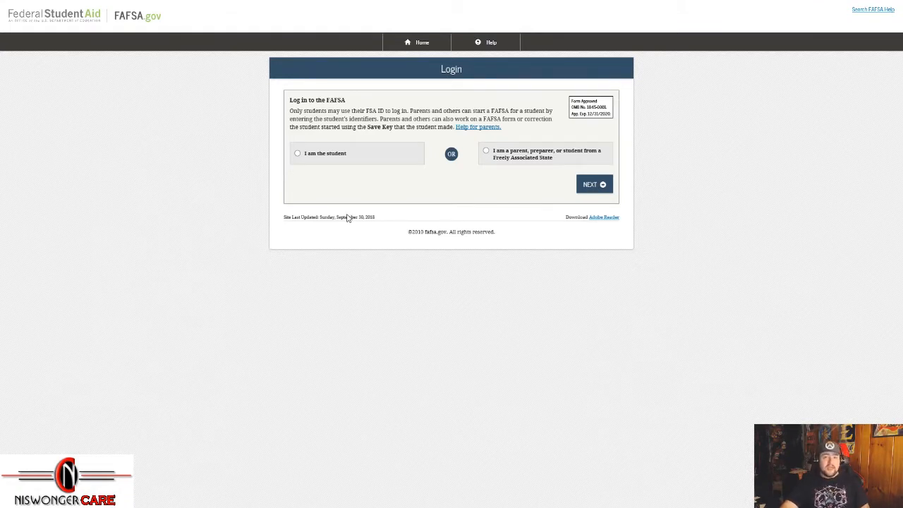
left_click(298, 155)
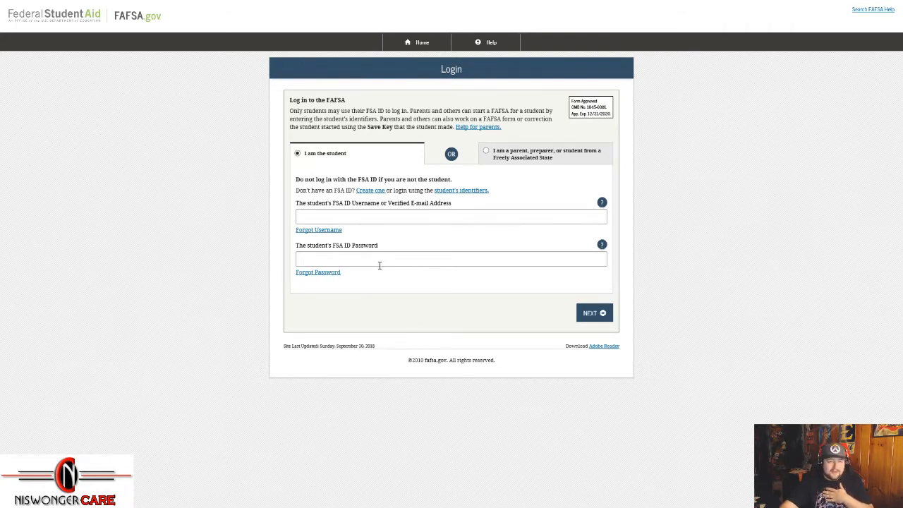
left_click(496, 156)
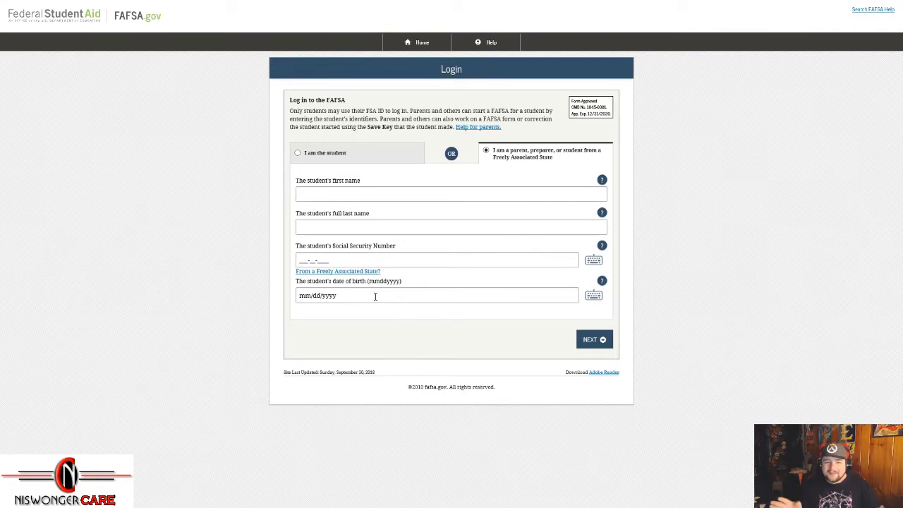
Step: Enter the student's first name, last name, SSN and birth date, then confirm the welcome notice
left_click(430, 199)
type("Lucas")
key("Tab")
type("NiswongerCARE")
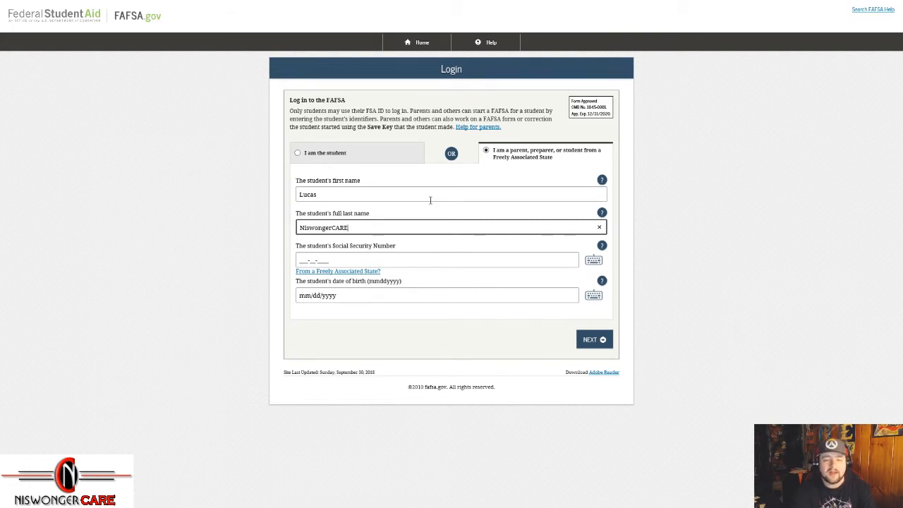
left_click(405, 258)
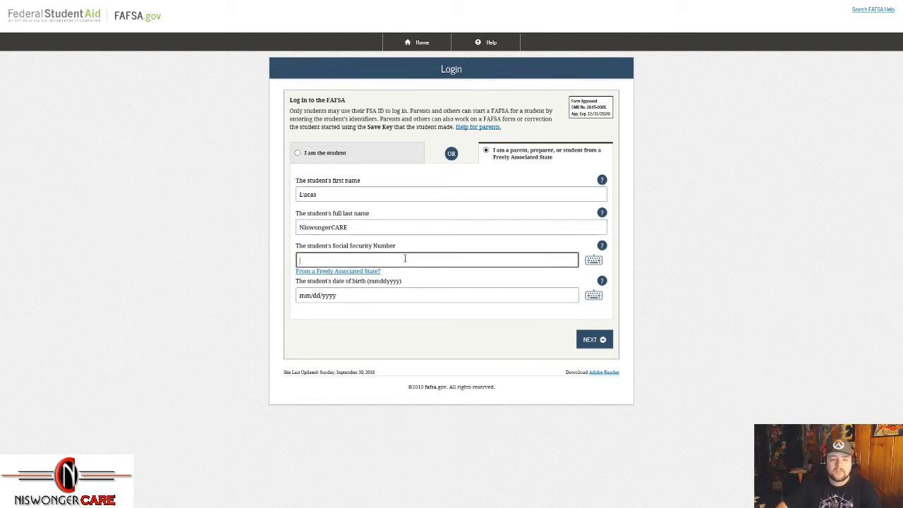
type("123-45-6")
type("788")
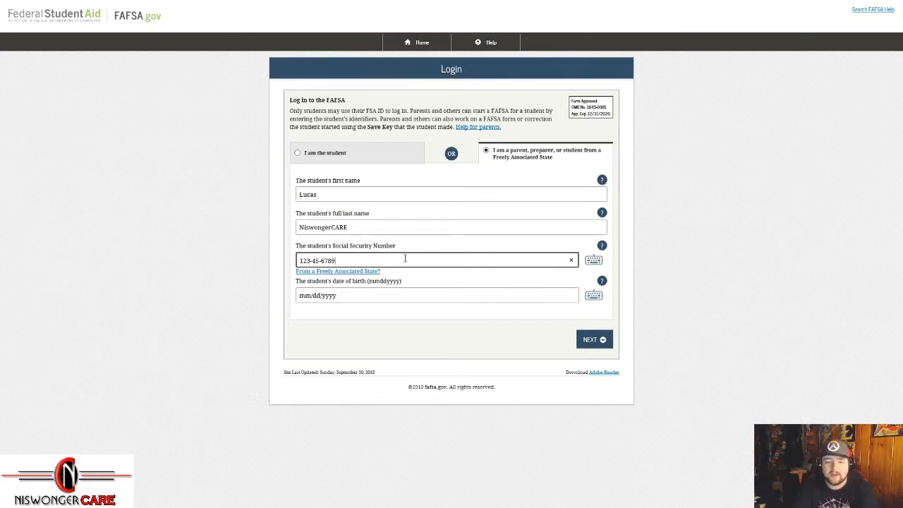
left_click(367, 297)
type("01/01/2001")
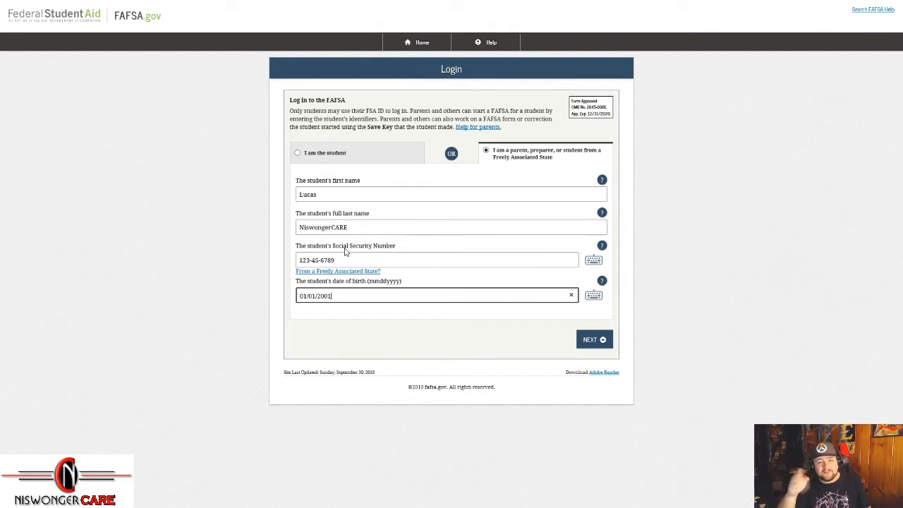
left_click(593, 340)
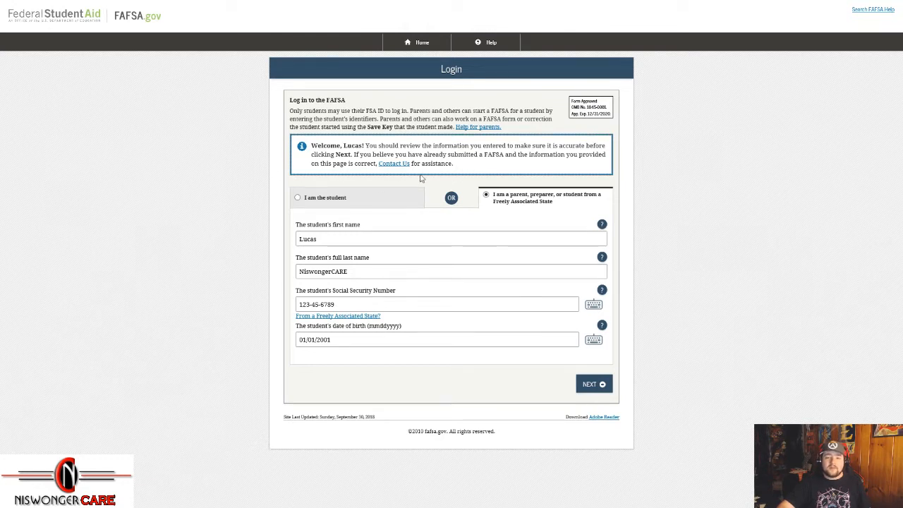
left_click(599, 386)
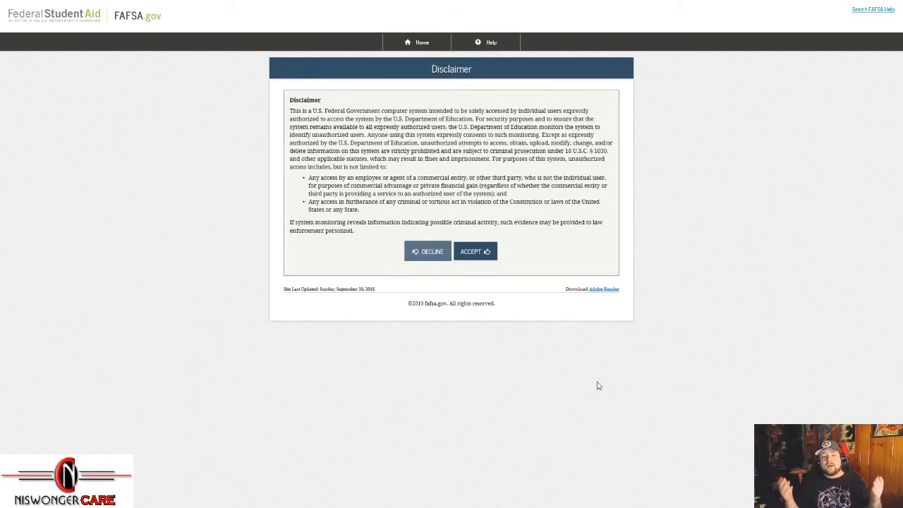
Step: Accept the system use disclaimer and start the student's 2019-2020 FAFSA
left_click(493, 256)
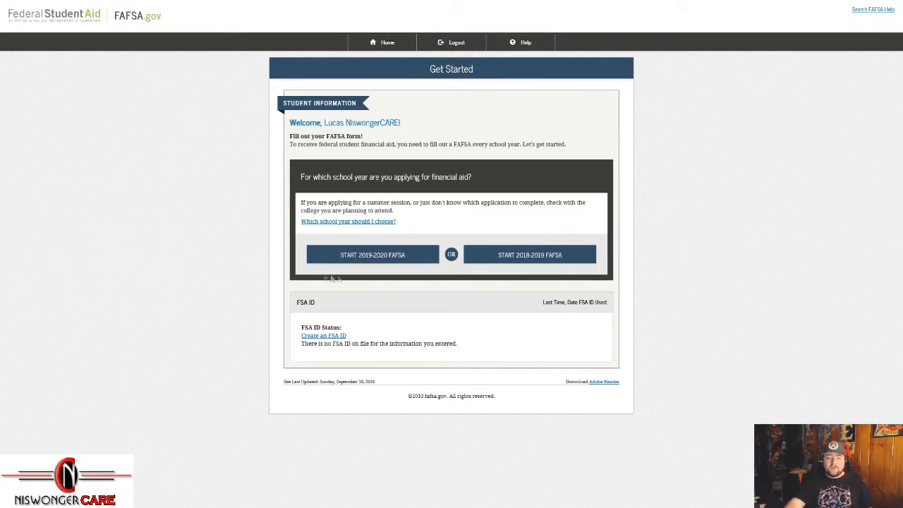
left_click(389, 252)
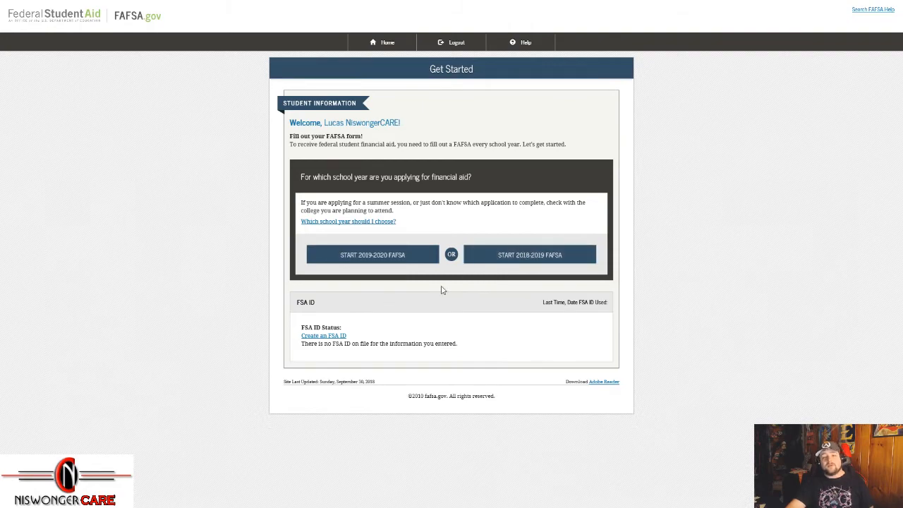
left_click(378, 257)
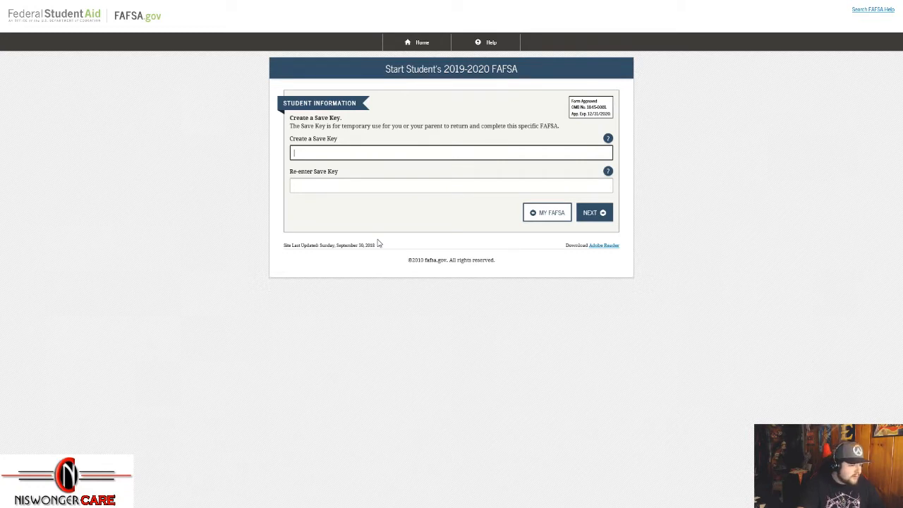
Step: Enter a four-digit save key, re-enter it to confirm, and submit it
type("****")
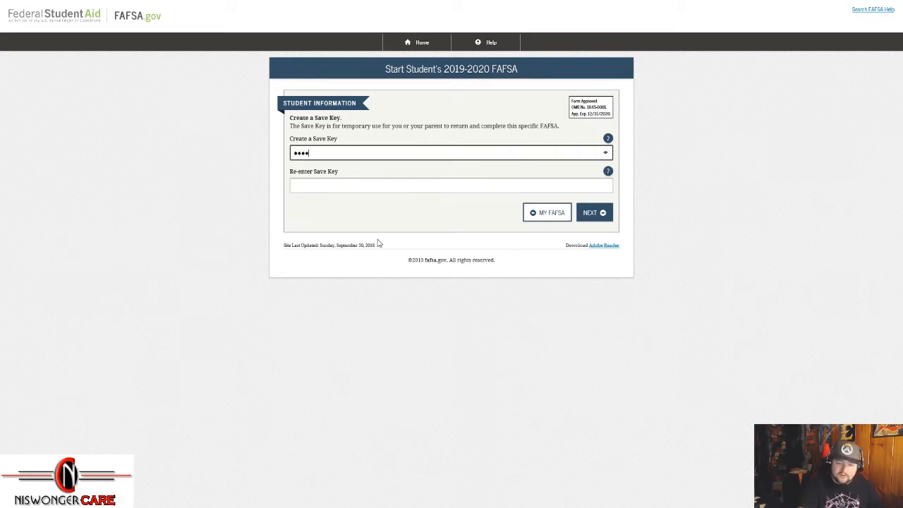
key("Tab")
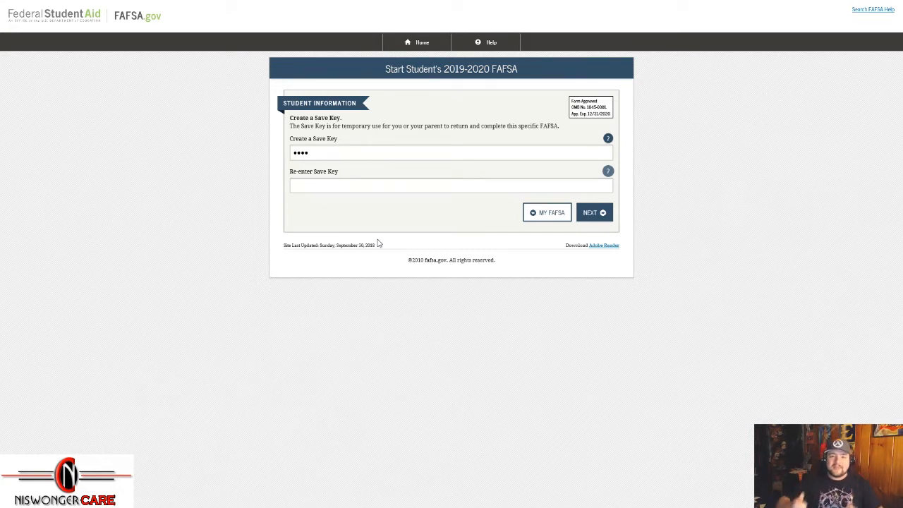
left_click(396, 187)
type("1234")
key("BackSpace")
key("BackSpace")
key("BackSpace")
key("BackSpace")
type("1234")
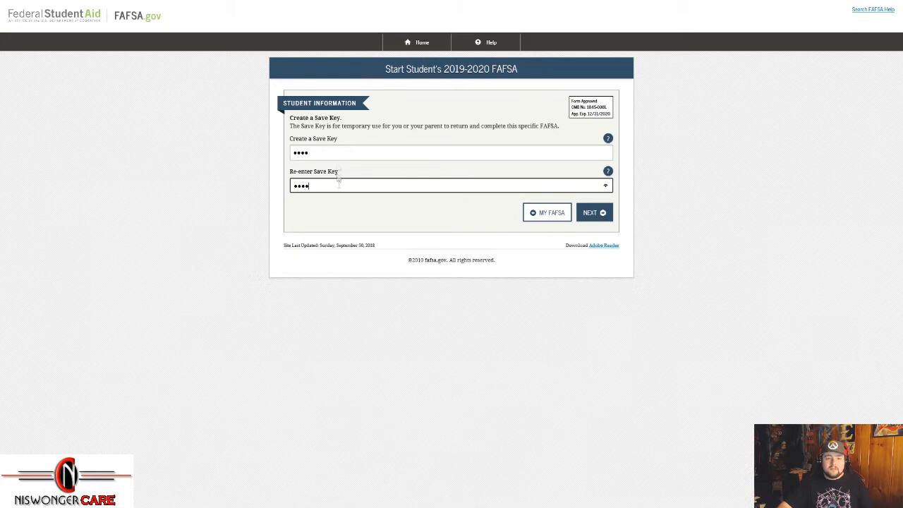
left_click(604, 220)
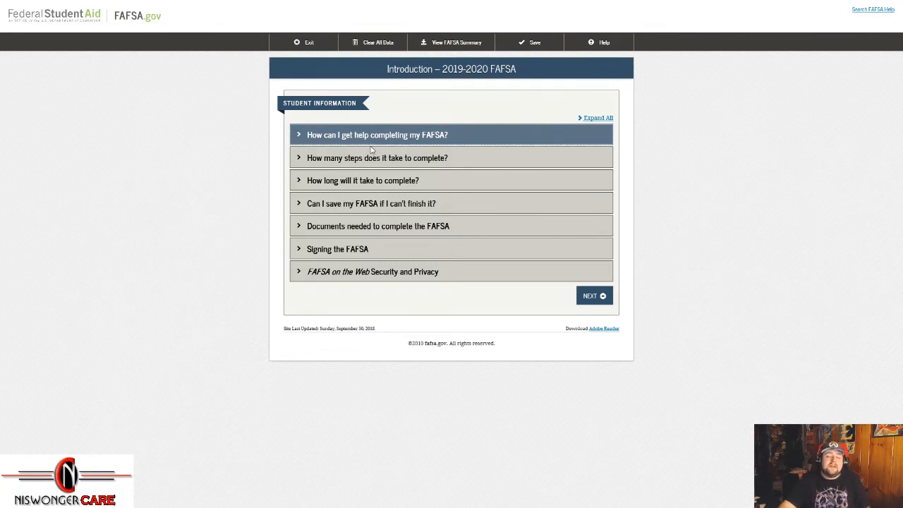
Step: Move past the introduction and fill in the student's middle initial on the personal information page
left_click(590, 305)
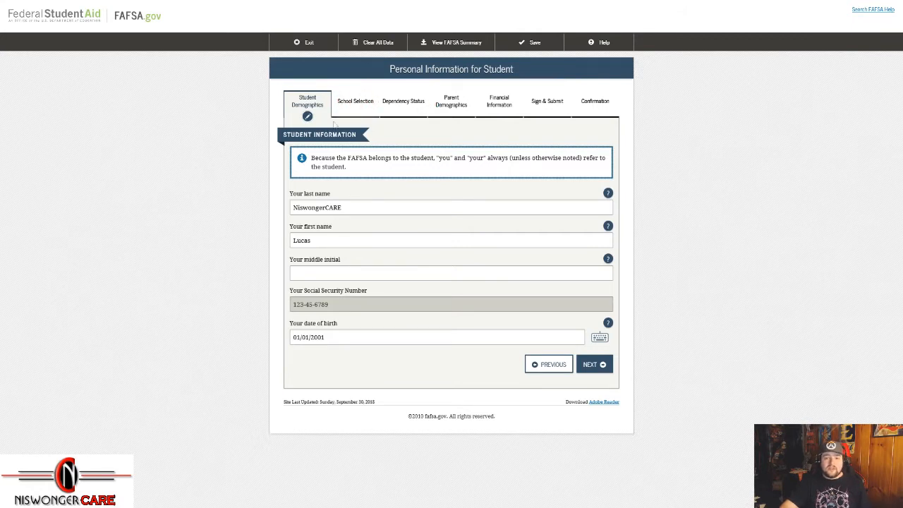
left_click(357, 275)
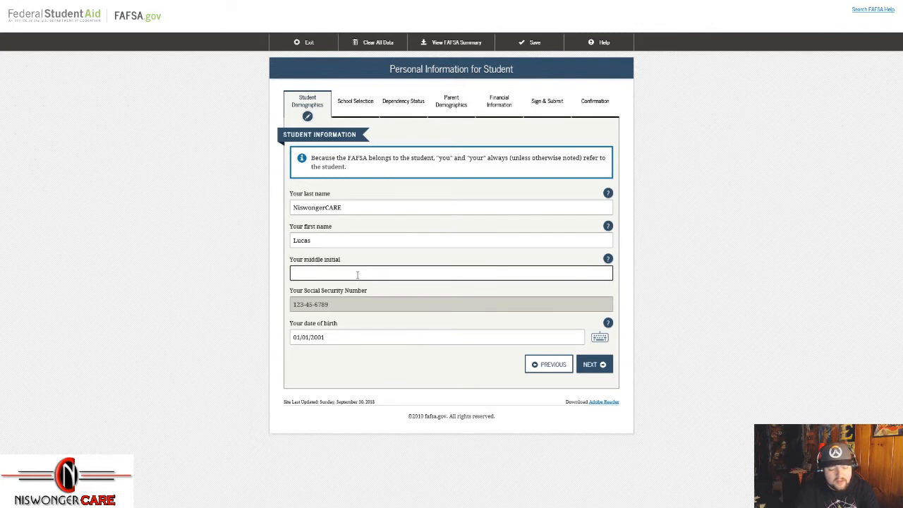
type("G")
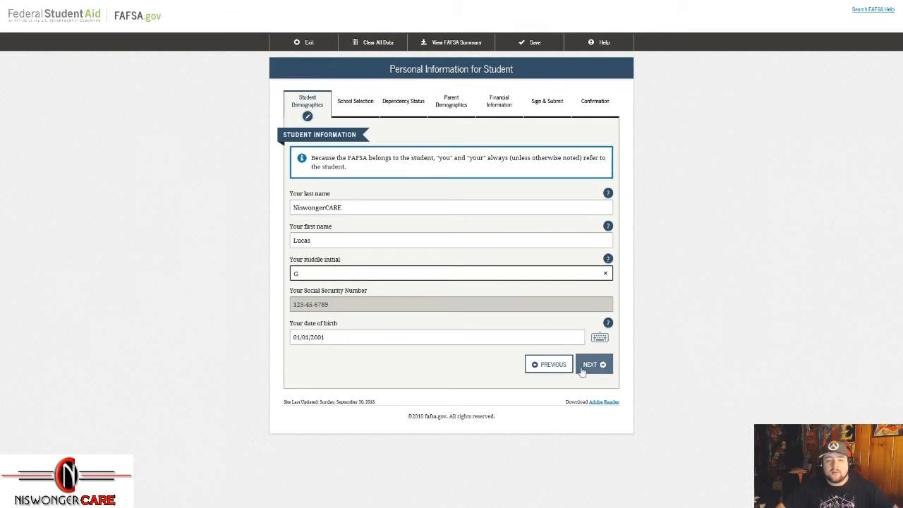
left_click_drag(436, 159, 488, 158)
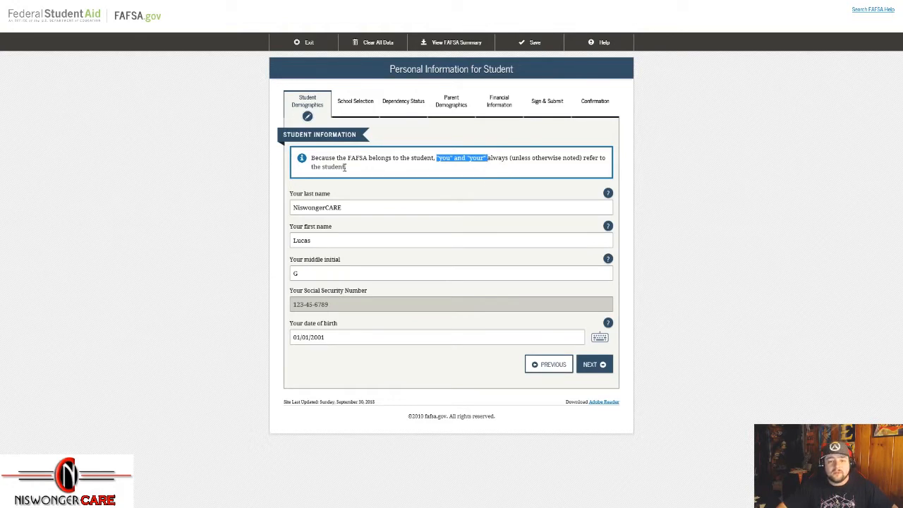
left_click_drag(346, 166, 323, 166)
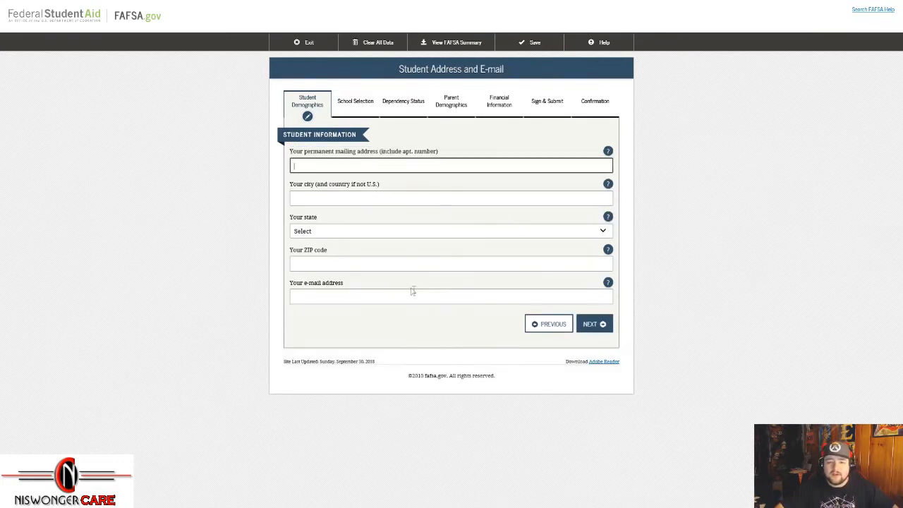
Step: Fill in the student's street address, city, state and ZIP code
type("1")
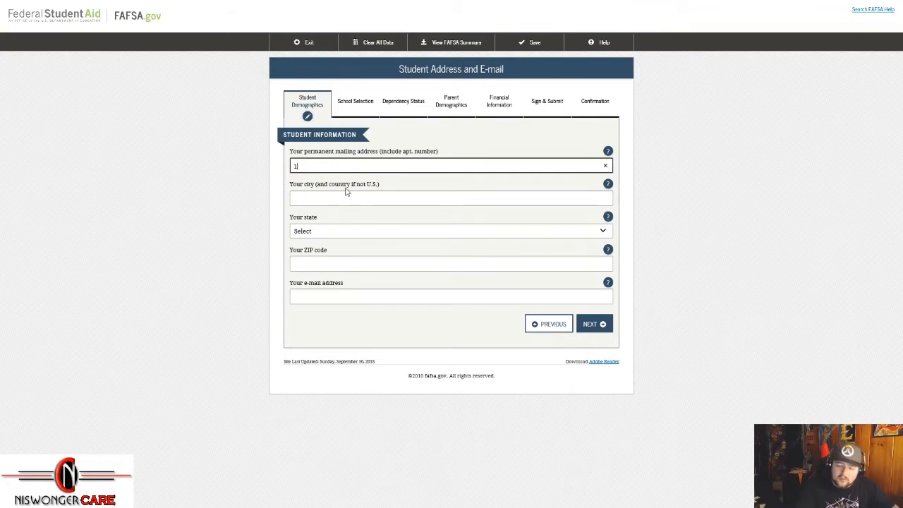
type("23 S")
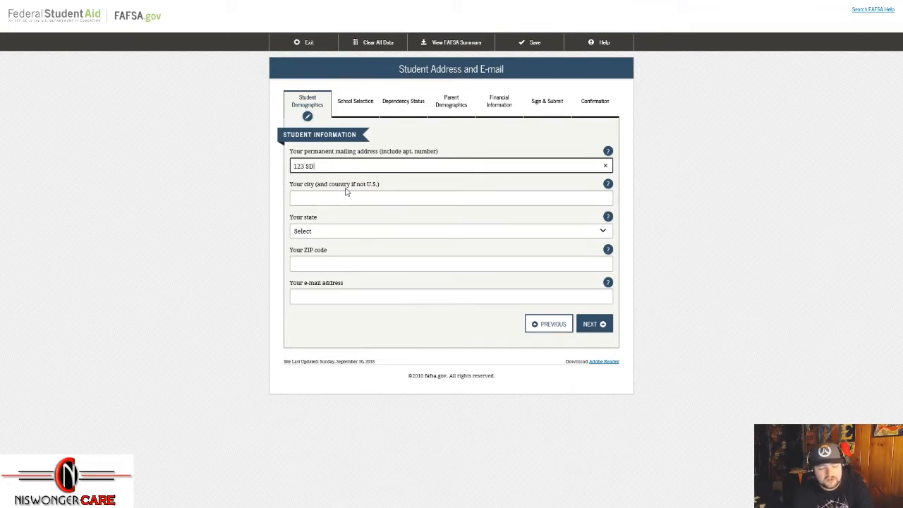
type("treet Street")
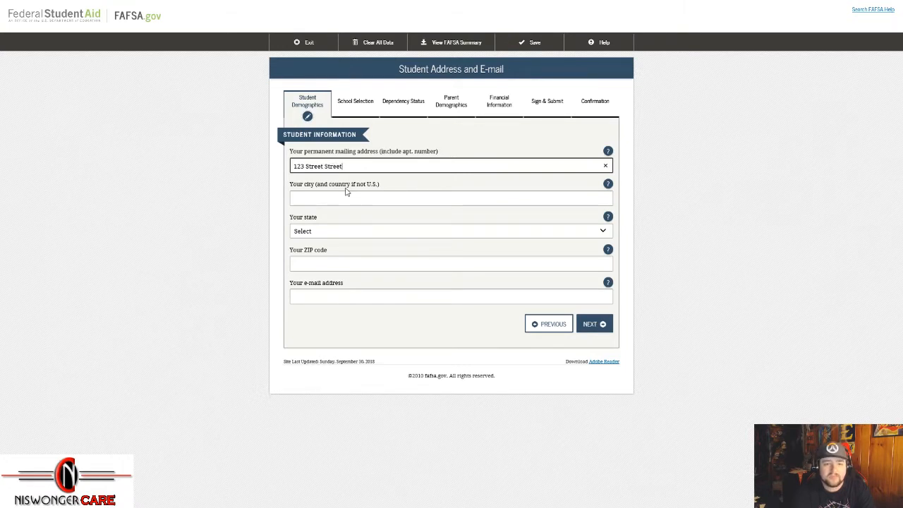
key("Tab")
key("Tab")
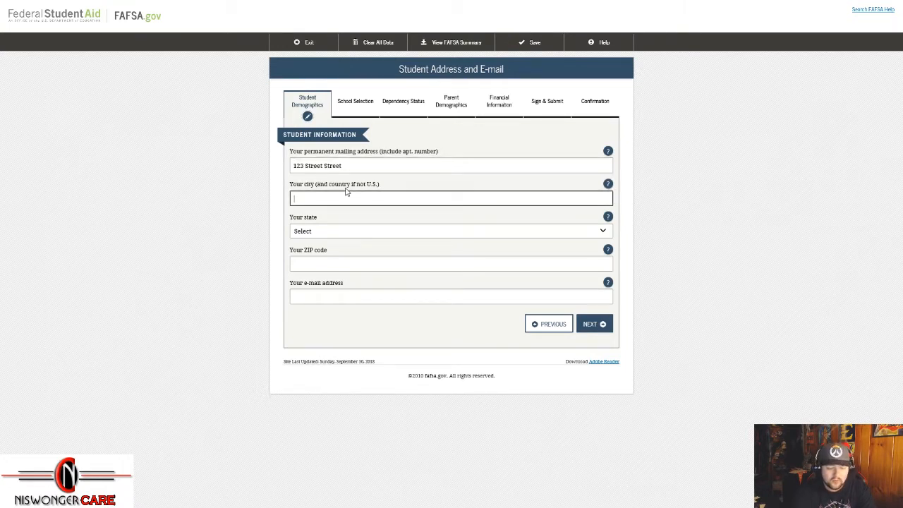
type("Johnson City")
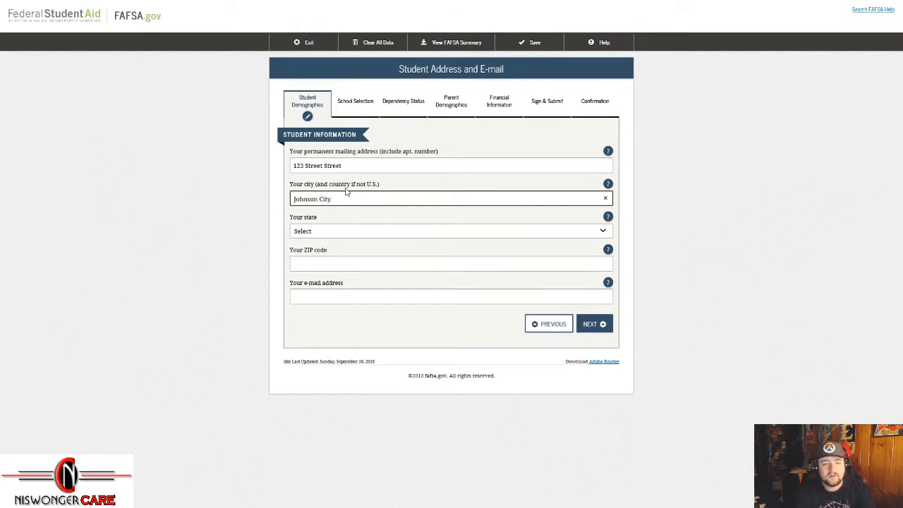
key("Tab")
type("Tennessee")
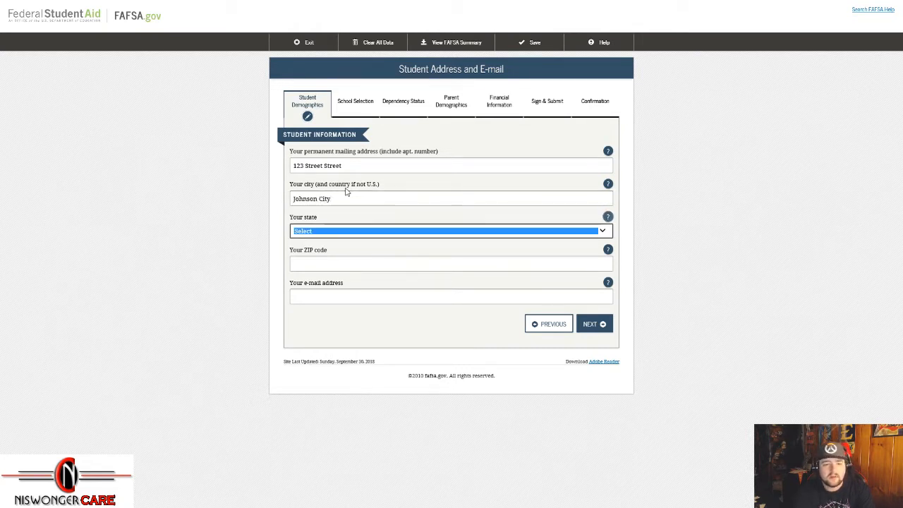
key("Tab")
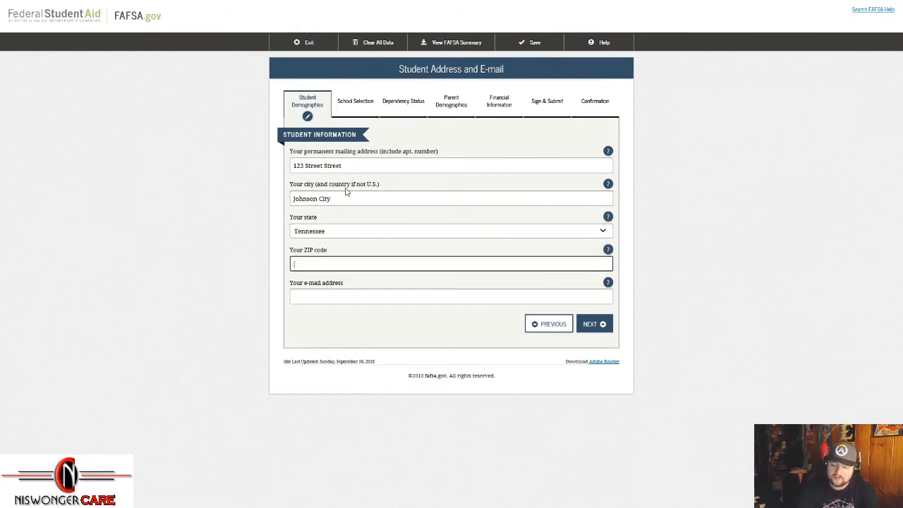
type("37601")
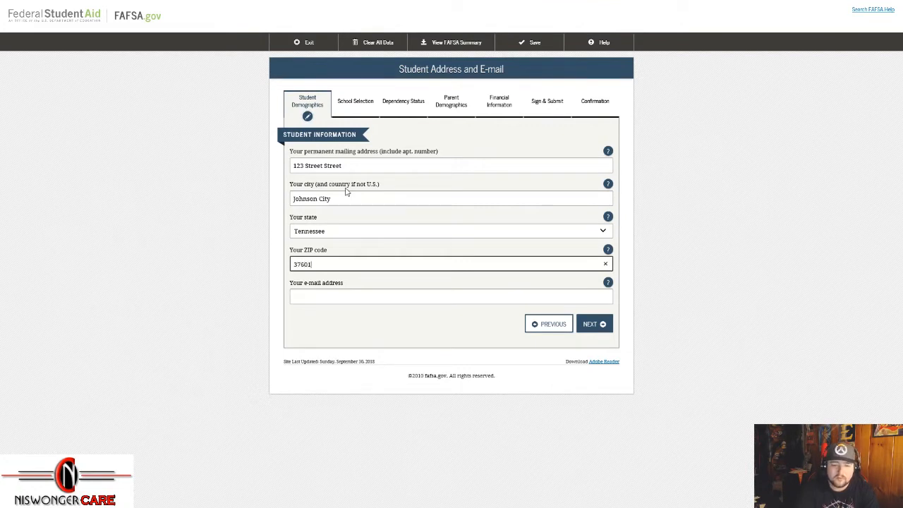
Step: Enter the student's e-mail address, copy it into the confirmation field, and continue
key("Tab")
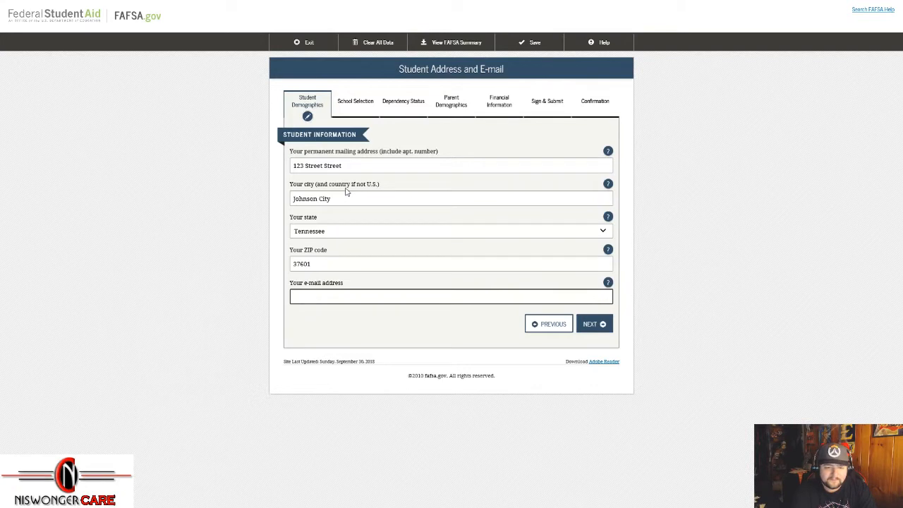
type("gree")
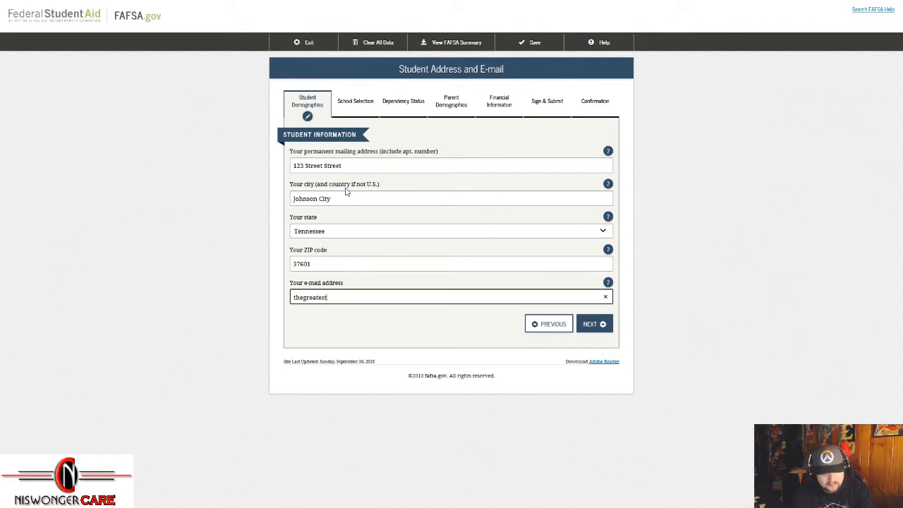
key("BackSpace")
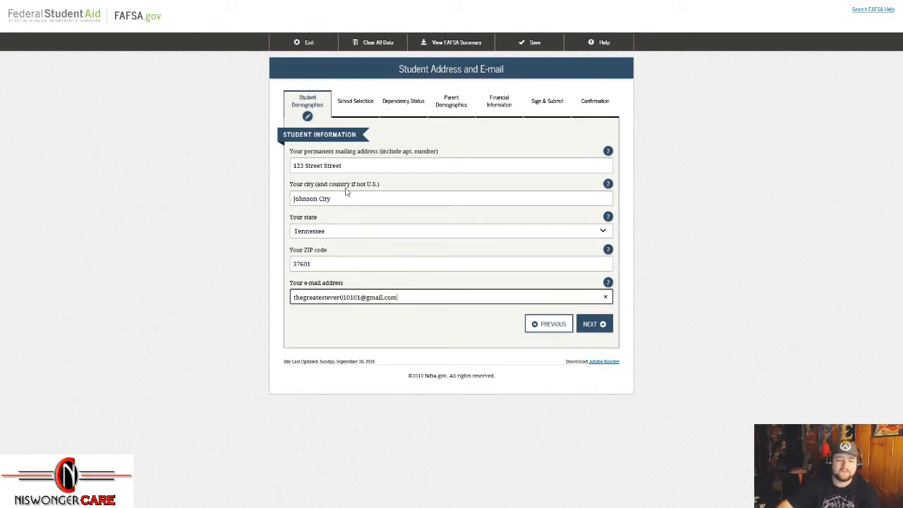
left_click(473, 333)
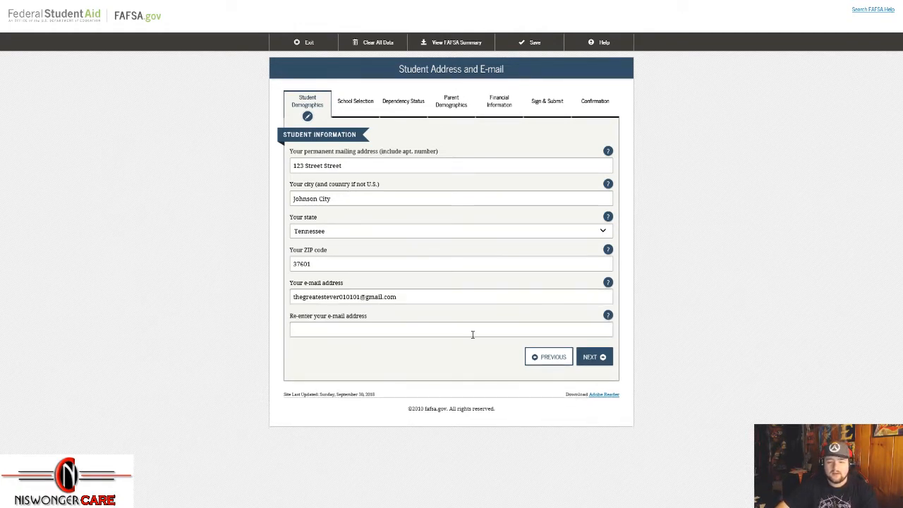
triple_click(397, 297)
right_click(396, 297)
left_click(417, 328)
right_click(384, 330)
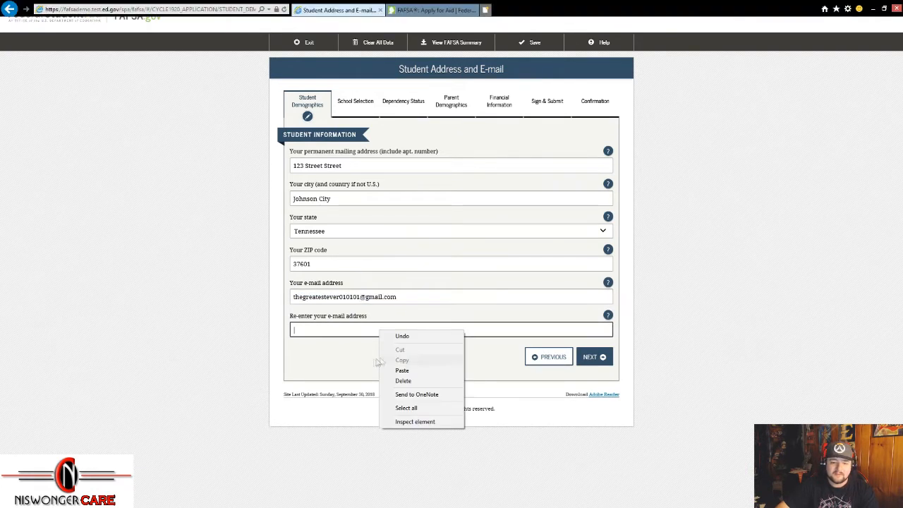
left_click(403, 370)
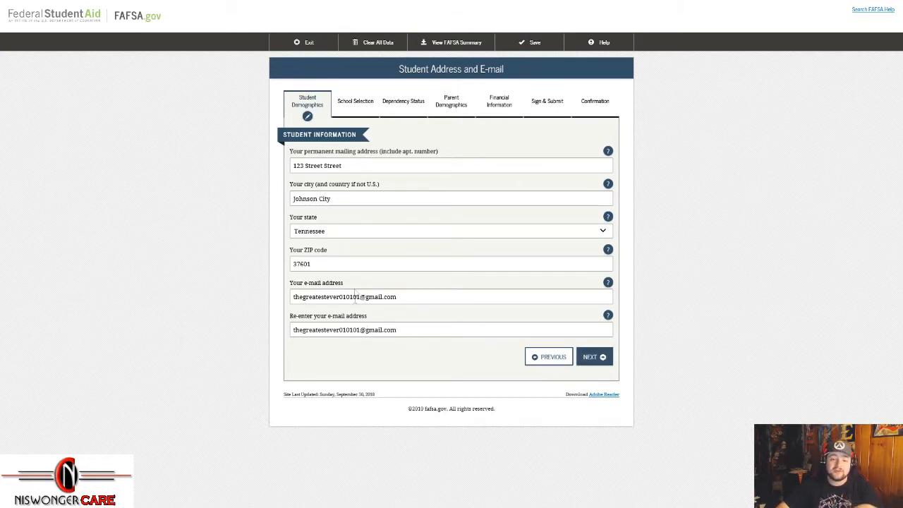
left_click(594, 363)
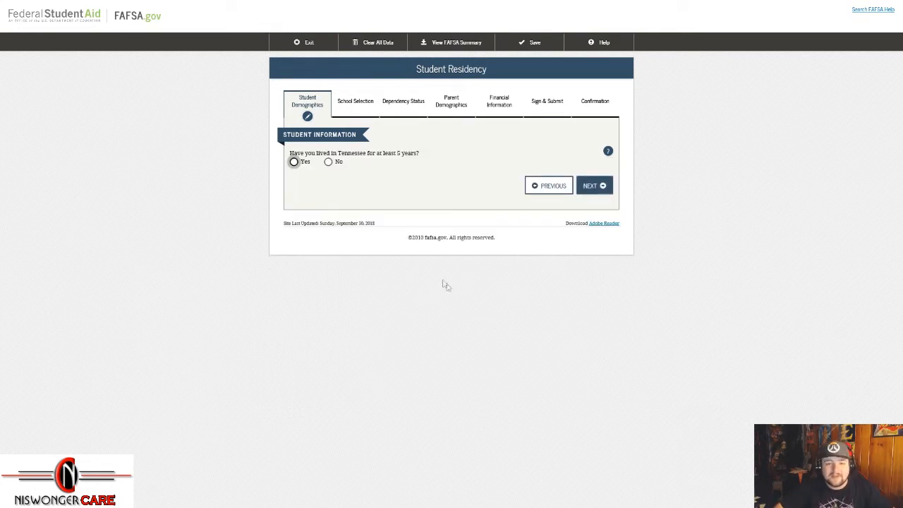
Step: Answer Yes to living in Tennessee for at least five years after reviewing the No follow-ups
left_click(294, 163)
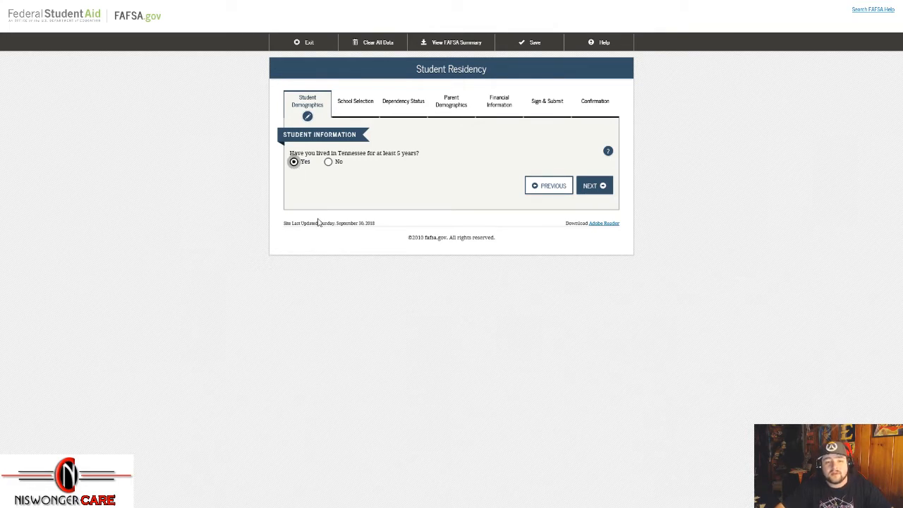
left_click(328, 162)
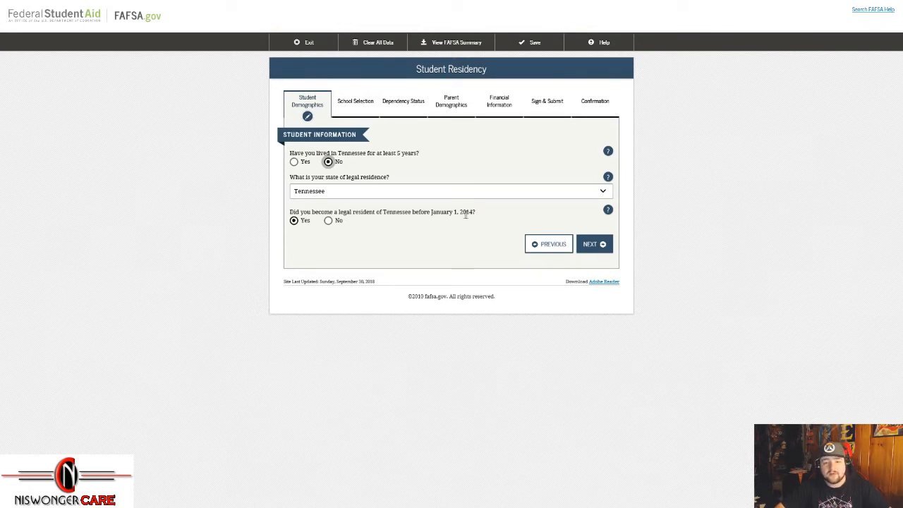
left_click(328, 221)
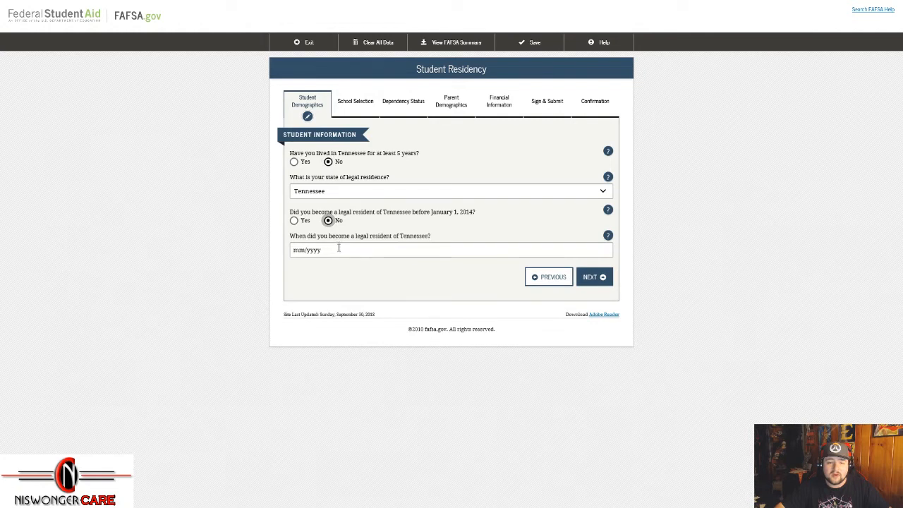
left_click(293, 220)
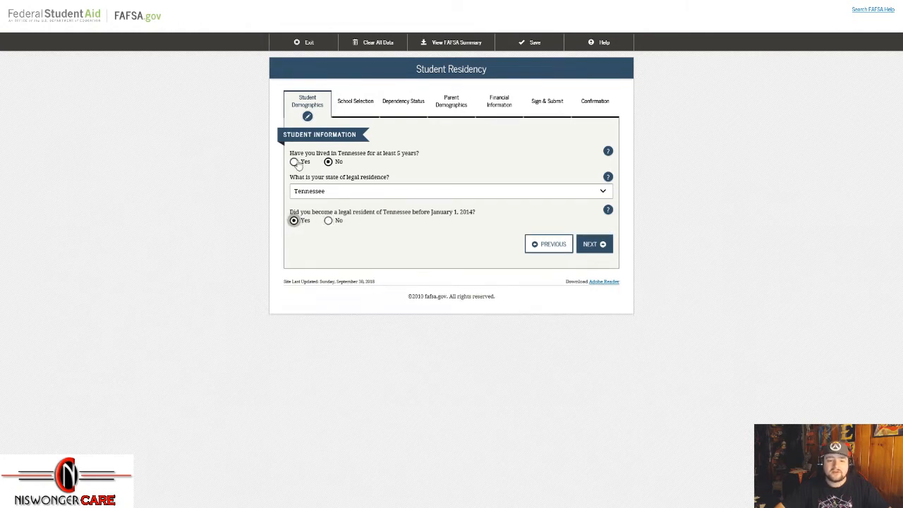
left_click(293, 162)
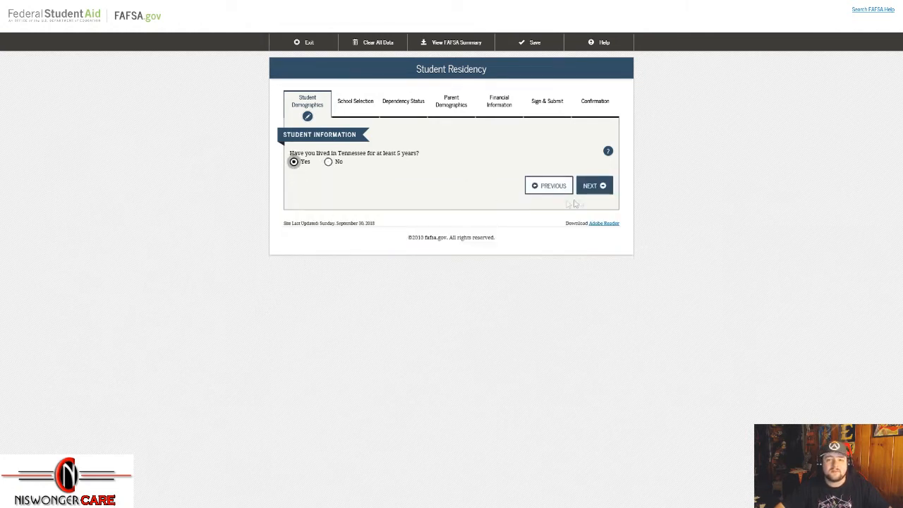
left_click(591, 186)
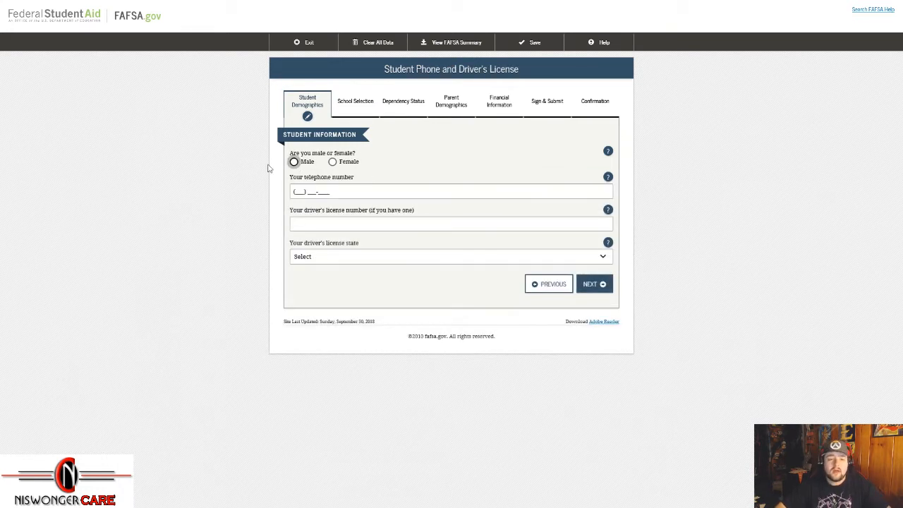
Step: Check the help page for the male or female question, then return to the form
left_click(609, 153)
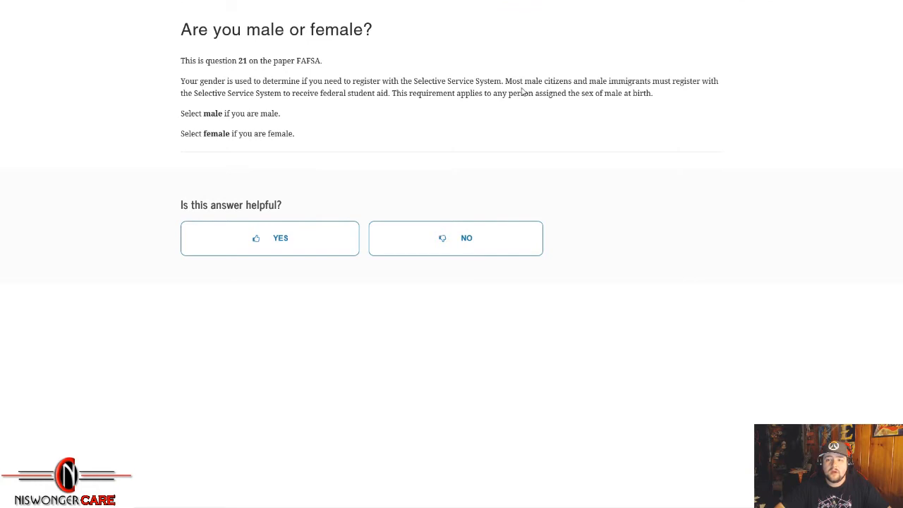
left_click(569, 13)
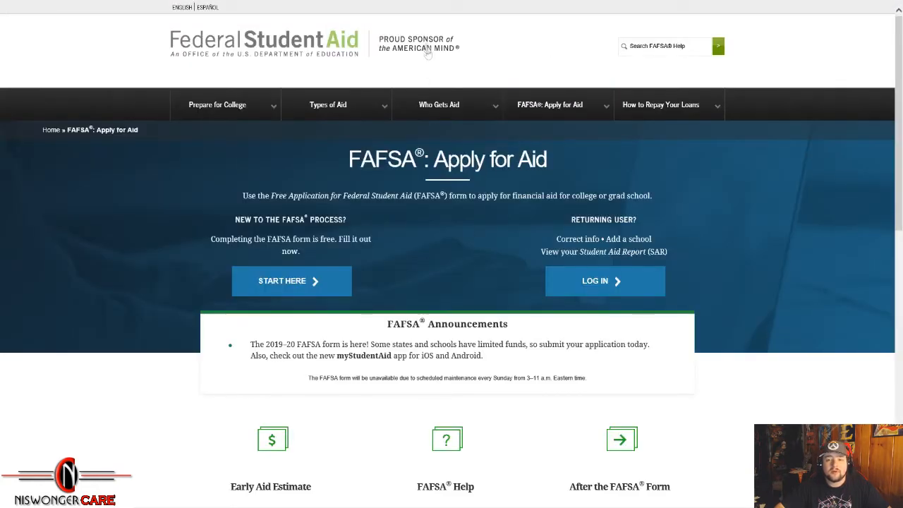
left_click(346, 3)
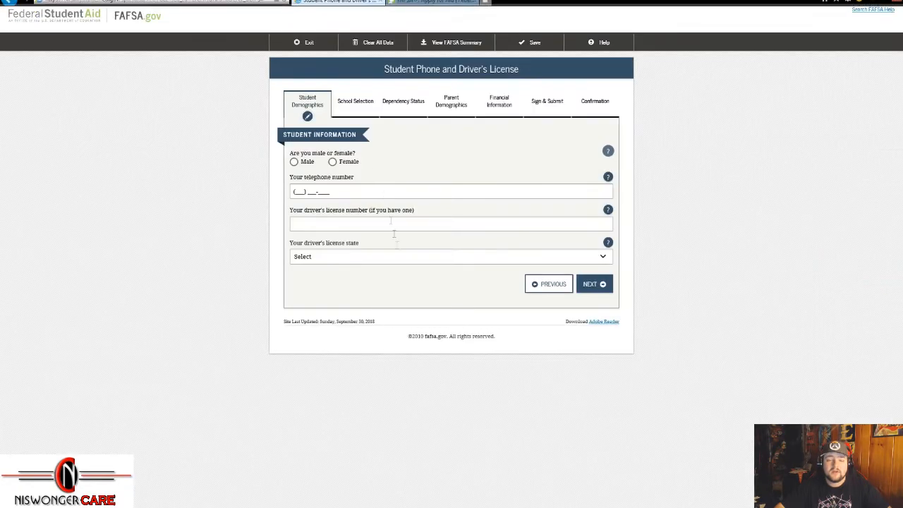
Step: Mark the student as male, enter phone and license numbers, and pick Tennessee as licence state
left_click(293, 163)
left_click(373, 190)
type("222) 222-2222")
left_click(480, 224)
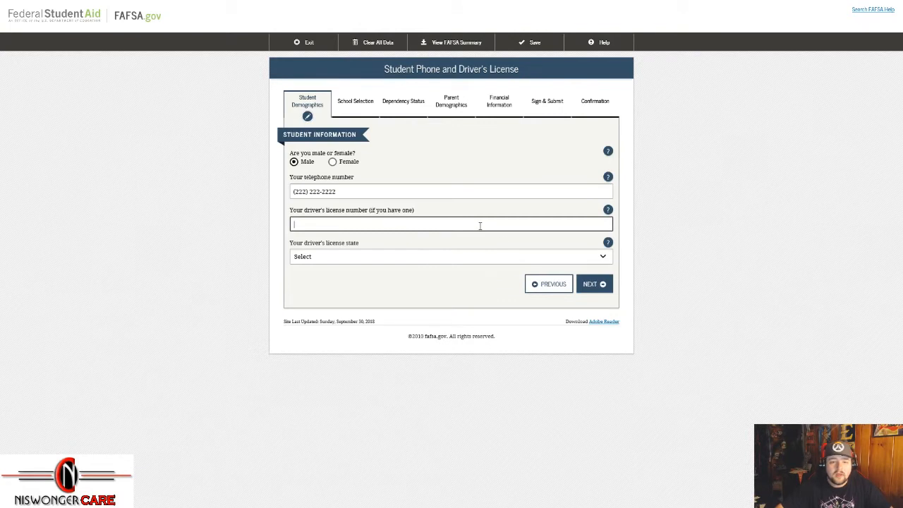
type("010")
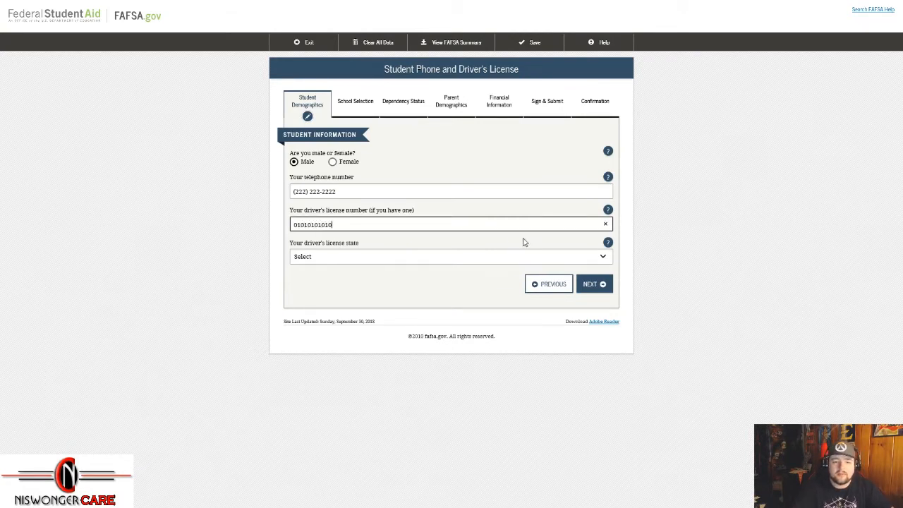
type("1010100100101010")
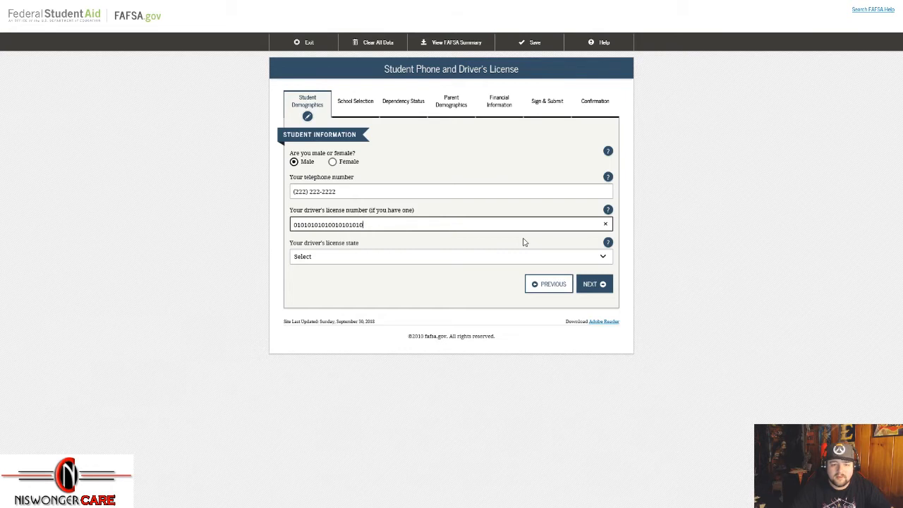
left_click(541, 260)
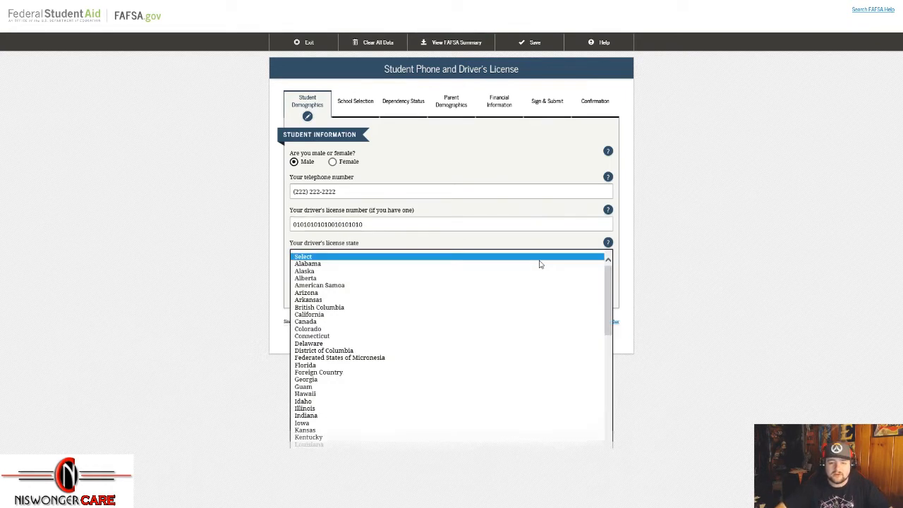
key("t")
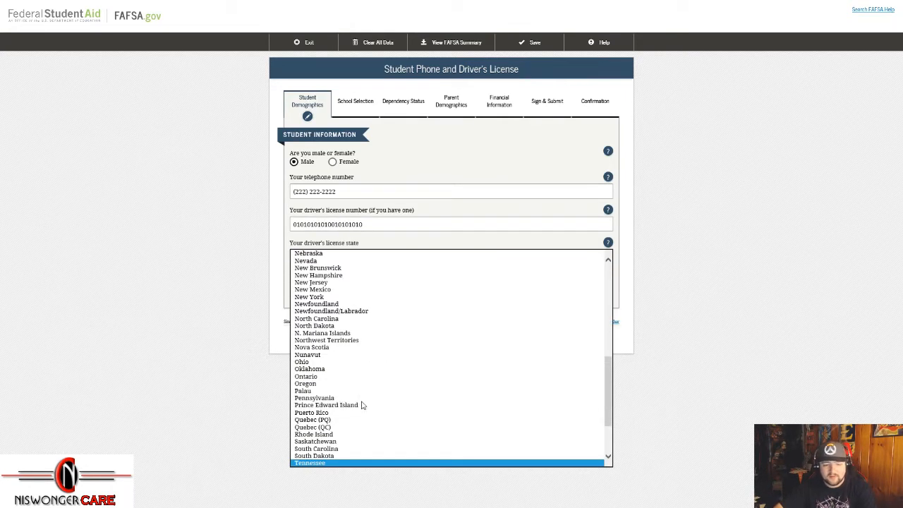
left_click(347, 463)
left_click(588, 285)
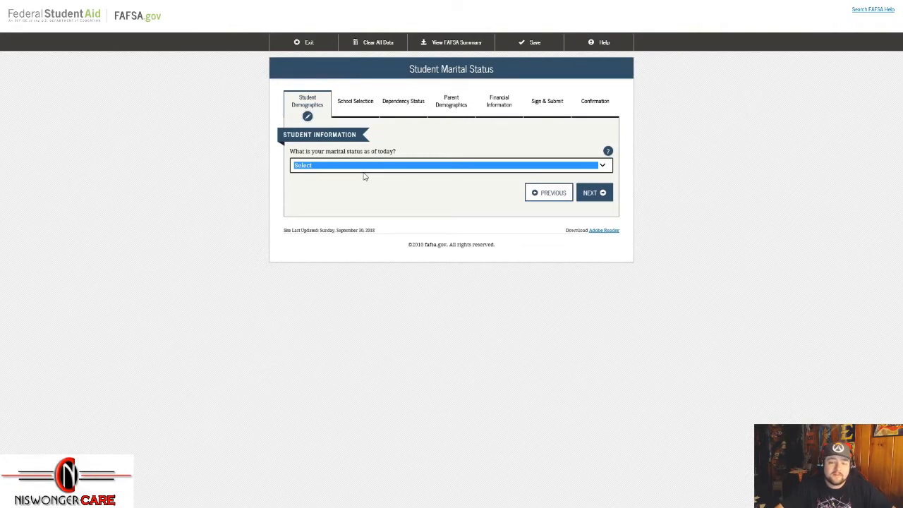
Step: Choose 'I am single' as the student's marital status and continue
left_click(365, 168)
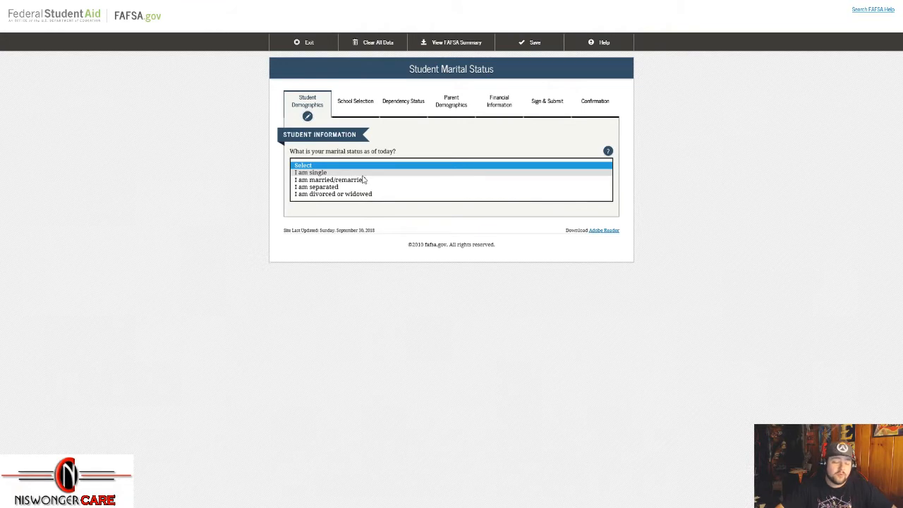
left_click(363, 173)
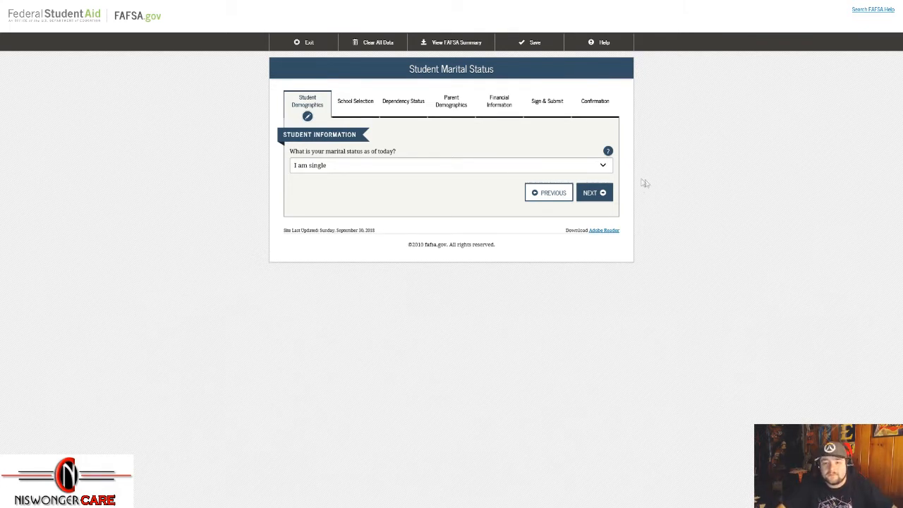
left_click(609, 200)
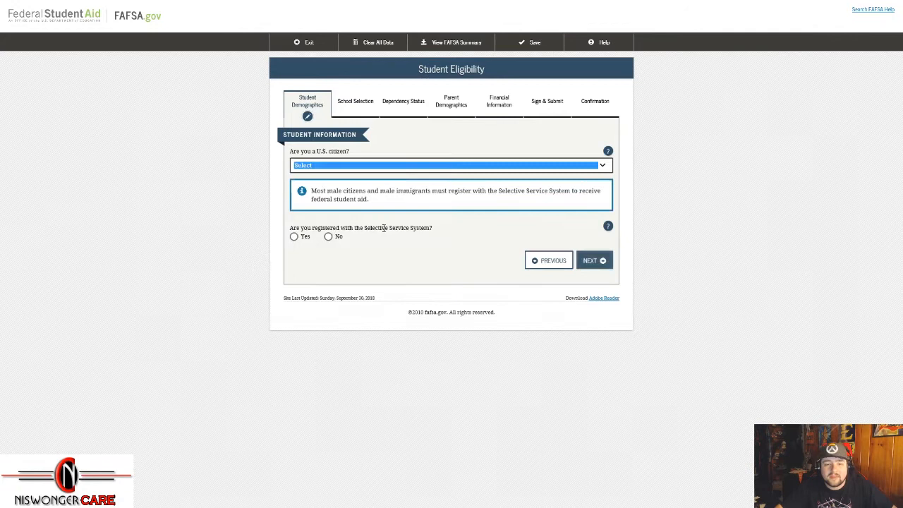
Step: Set the citizenship answer to 'Yes, I am a U.S. citizen'
left_click(364, 168)
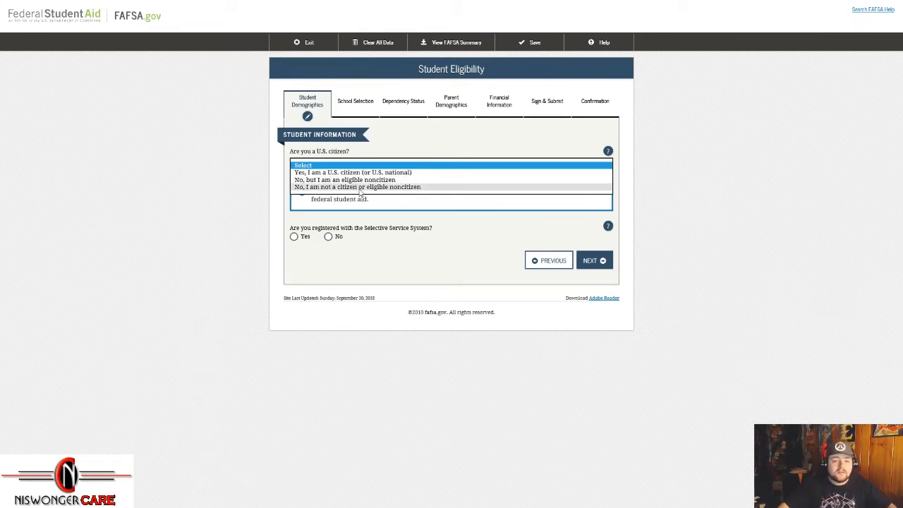
left_click(360, 187)
left_click(374, 168)
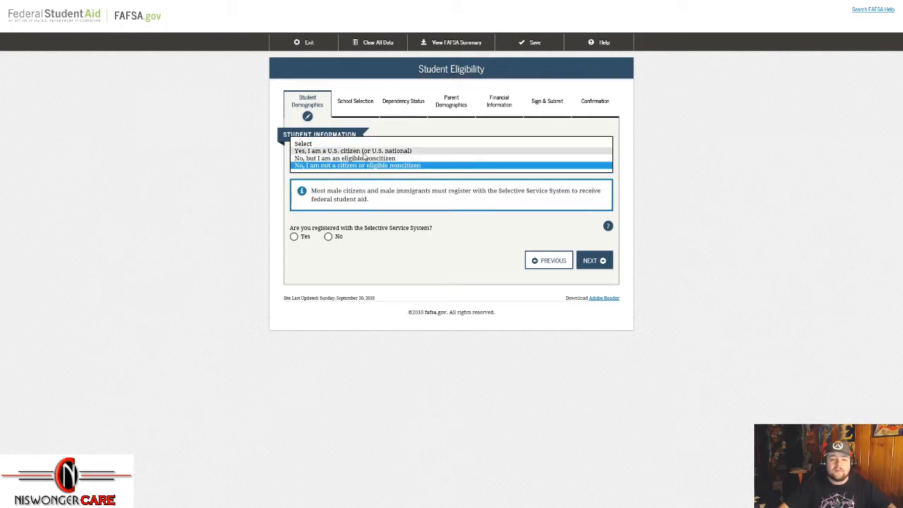
left_click(362, 152)
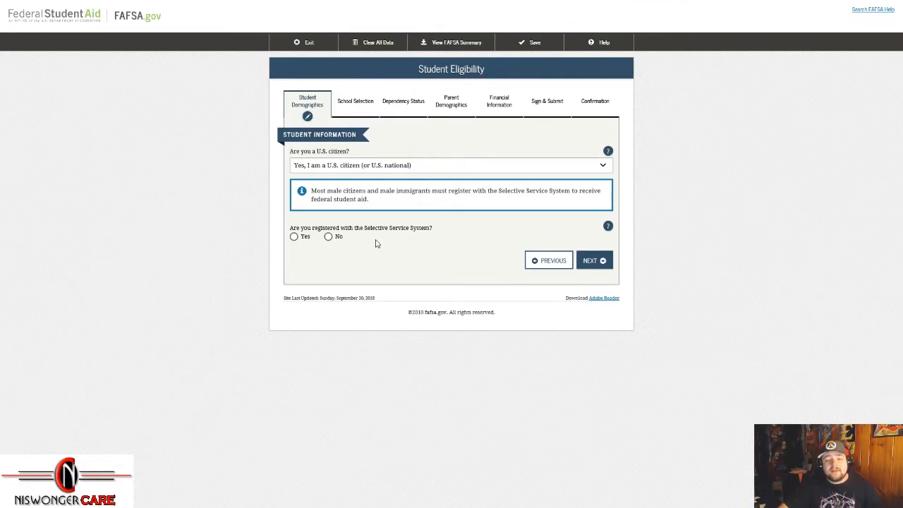
Step: Answer No to both Selective Service questions and continue to Student Education
left_click(328, 236)
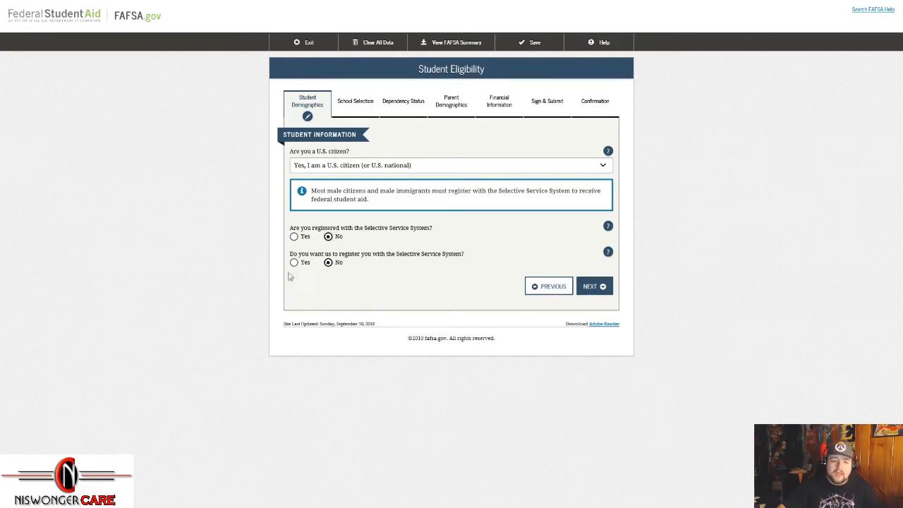
left_click(294, 263)
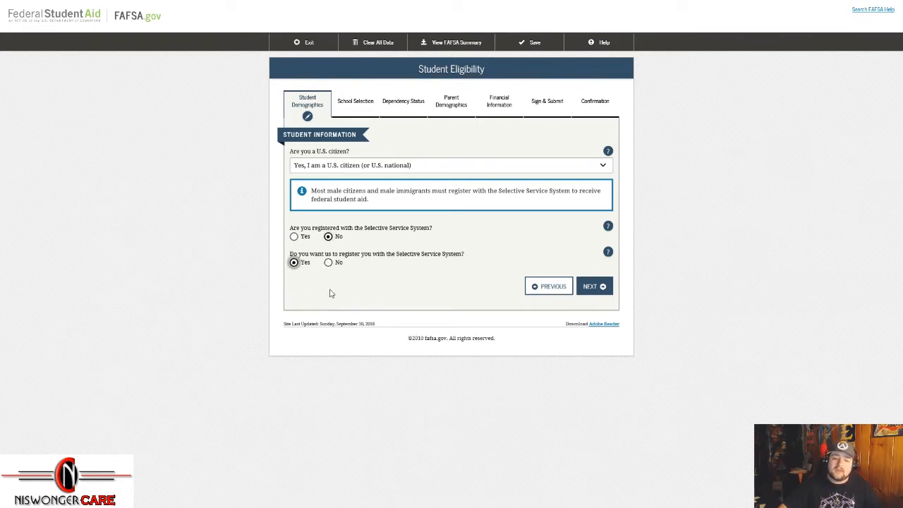
left_click(328, 262)
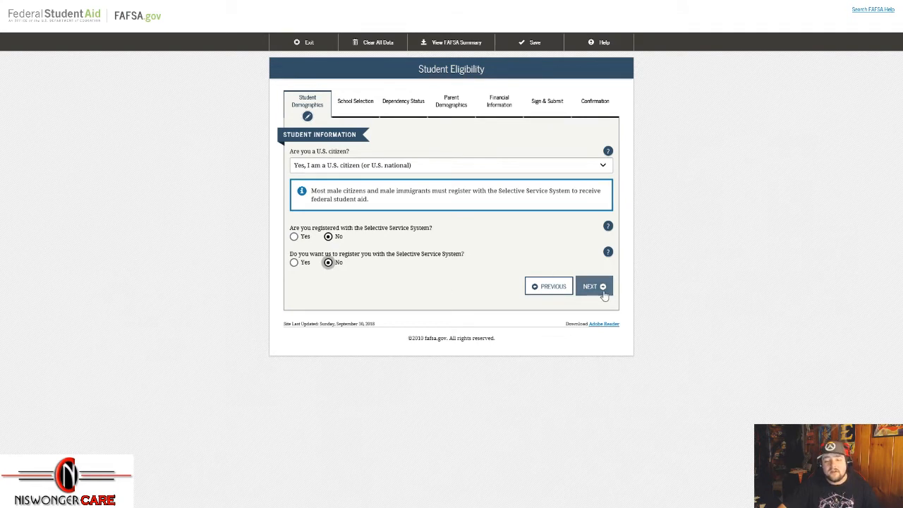
left_click(294, 262)
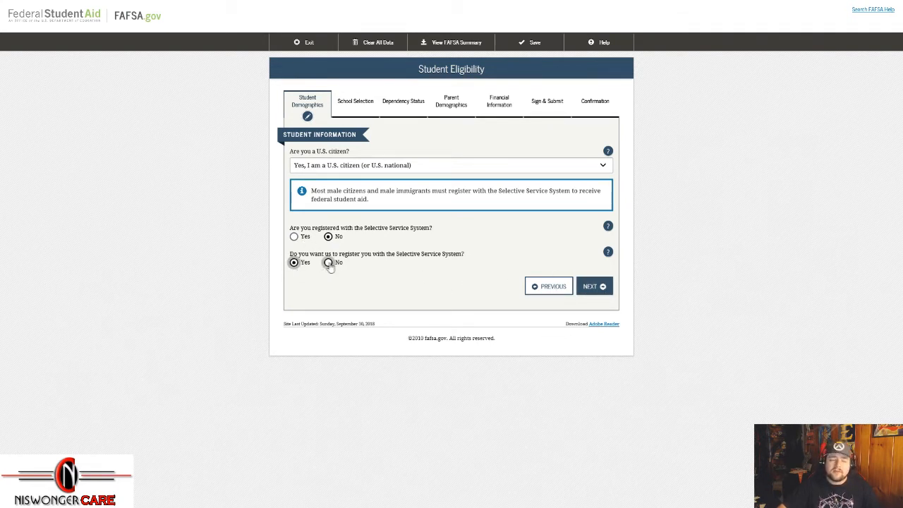
left_click(329, 263)
left_click(600, 287)
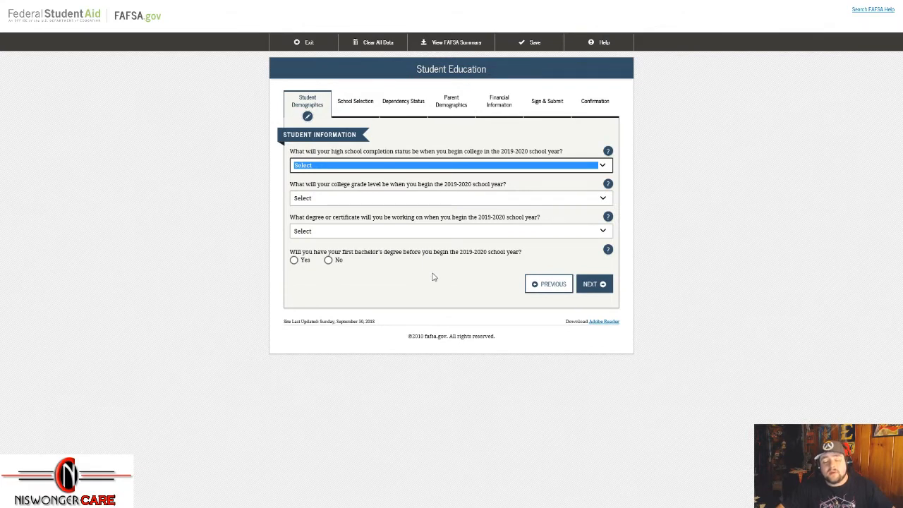
Step: Record High school diploma as completion status and Never attended college/1st yr. as grade level
left_click(466, 167)
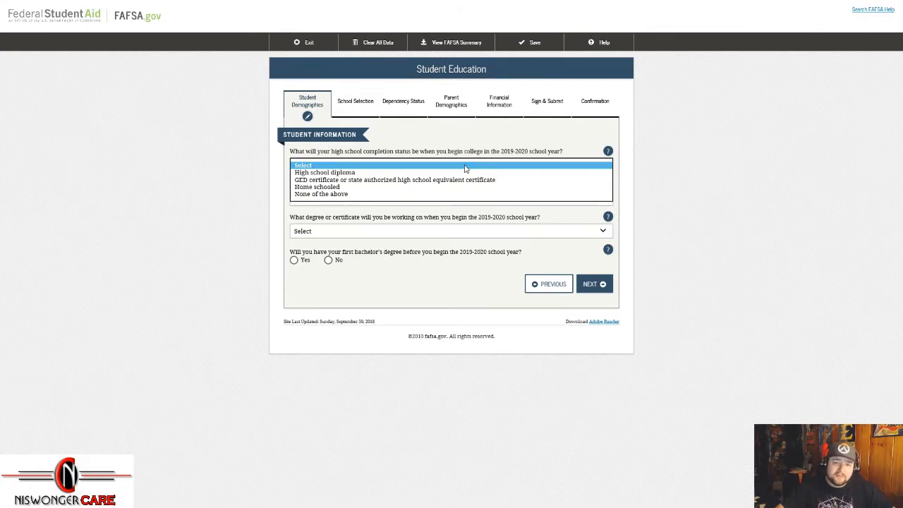
left_click(343, 172)
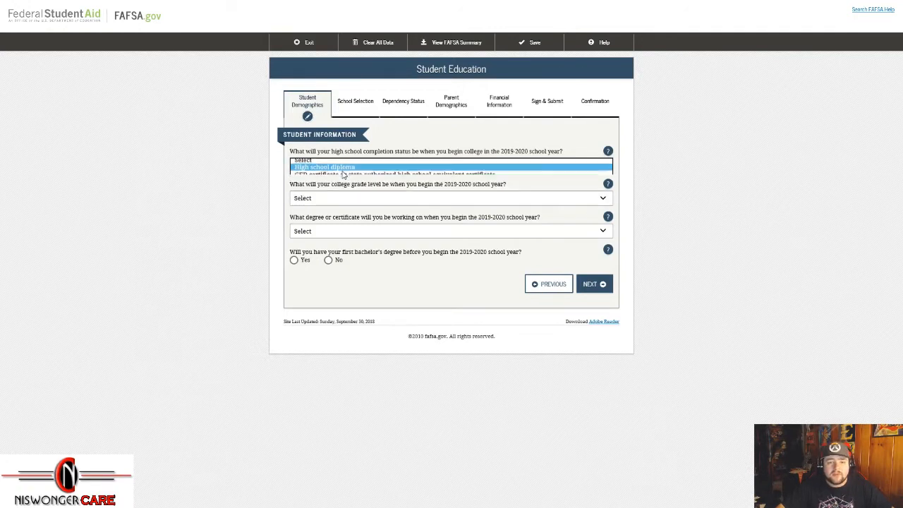
left_click(367, 198)
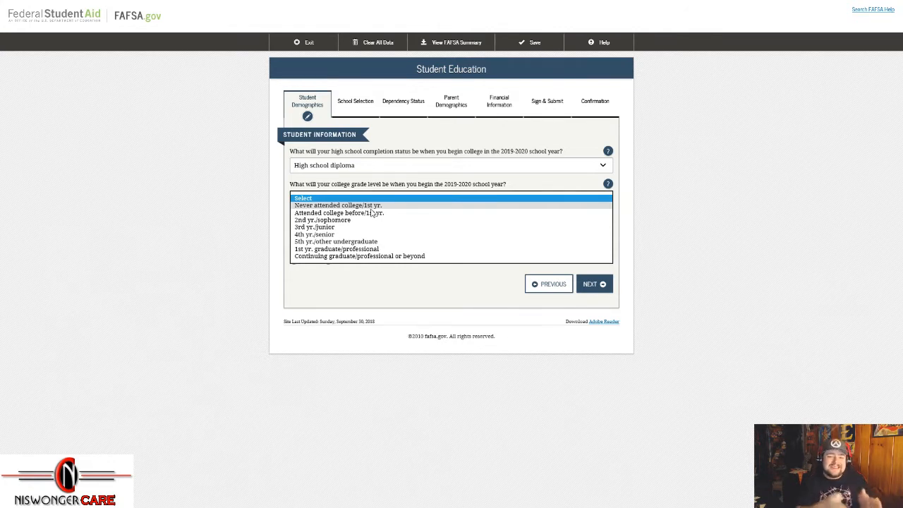
left_click(372, 207)
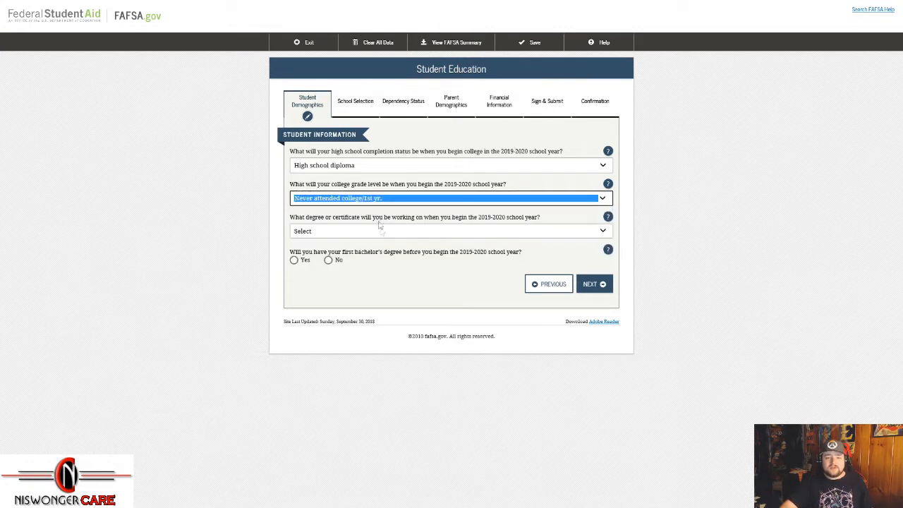
left_click(380, 233)
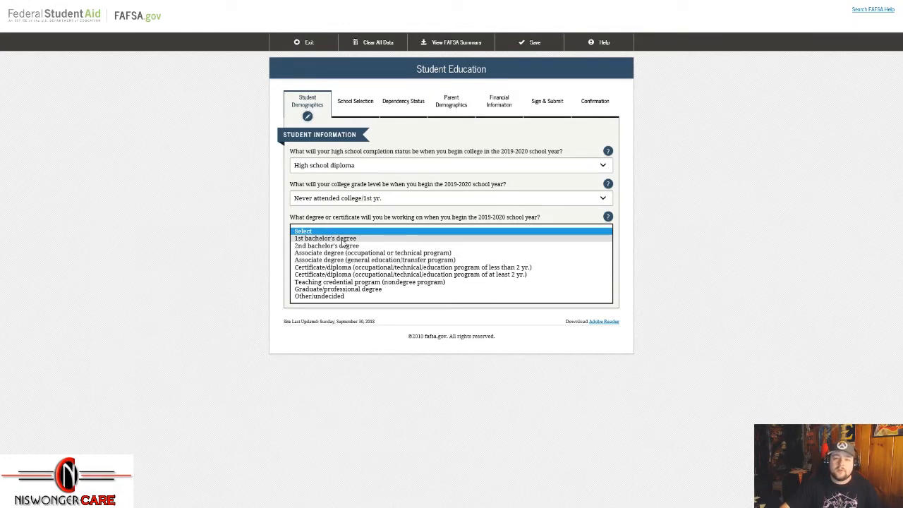
Step: Pick the at-least-2-year certificate/diploma program, answer No to a first bachelor's degree, and continue
left_click(340, 276)
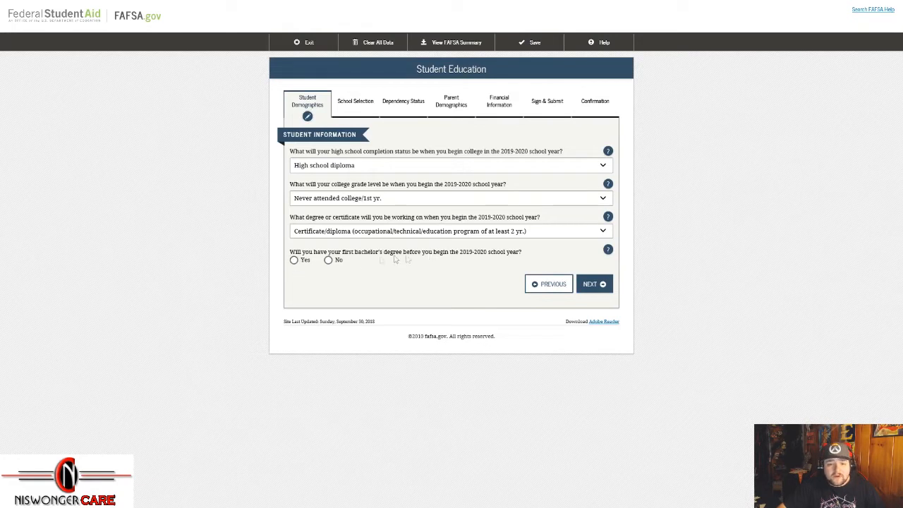
left_click(328, 260)
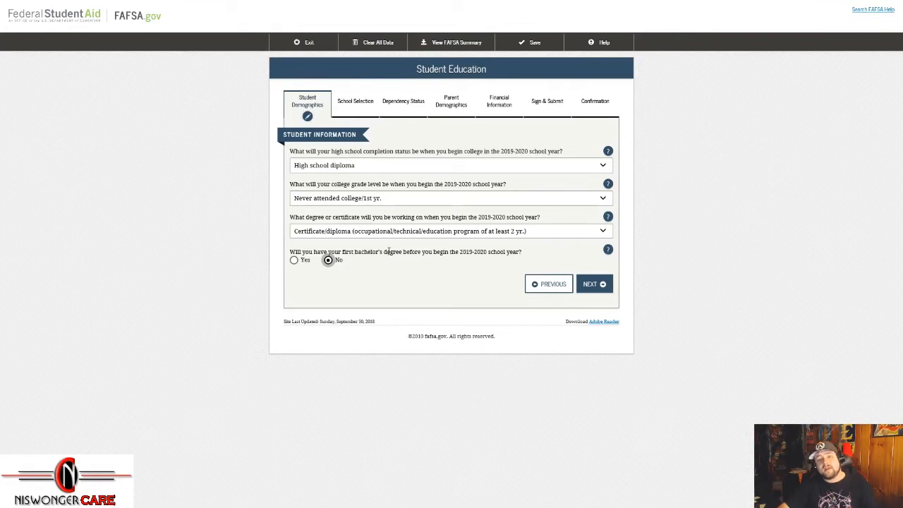
left_click(591, 283)
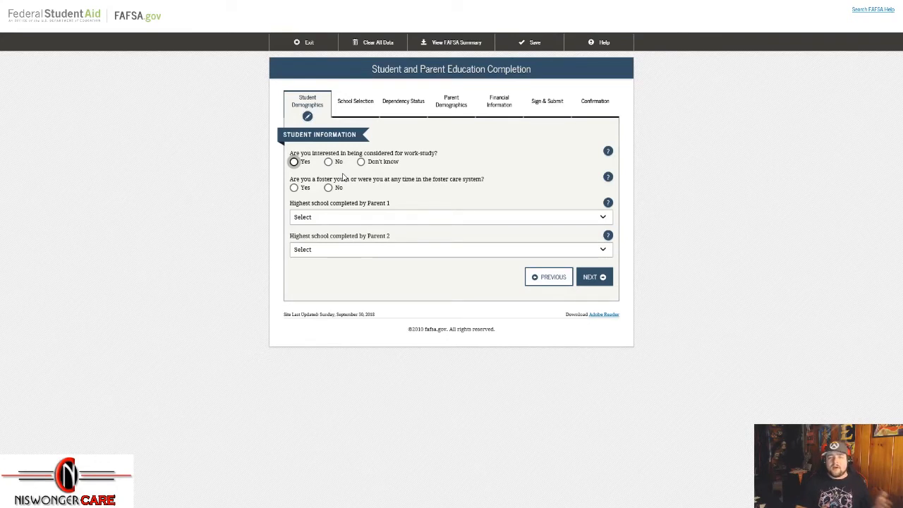
Step: Answer Yes to work-study, No to foster care, and Other/unknown for both parents' schooling
left_click(296, 162)
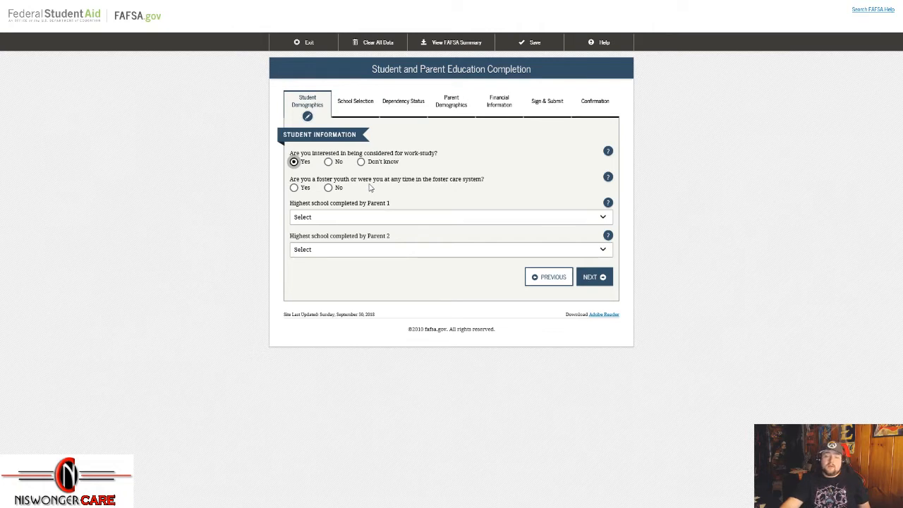
left_click(293, 187)
left_click(328, 188)
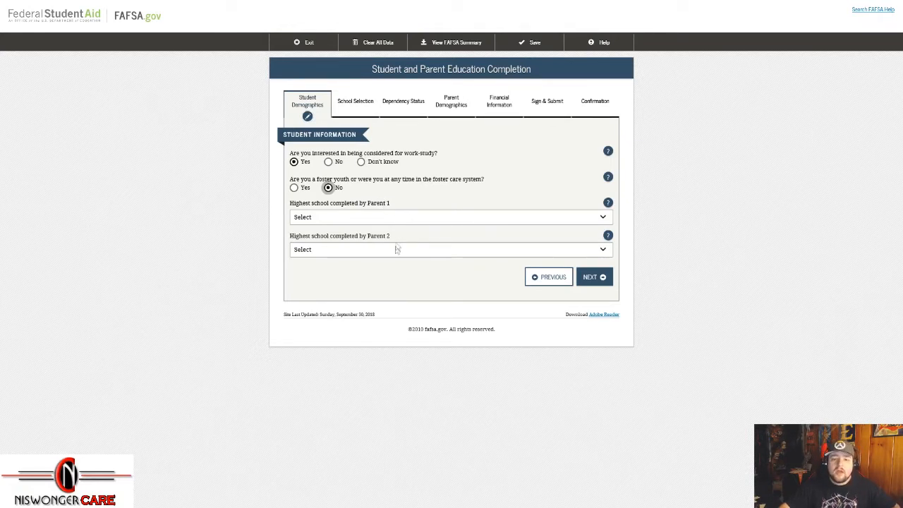
left_click(397, 220)
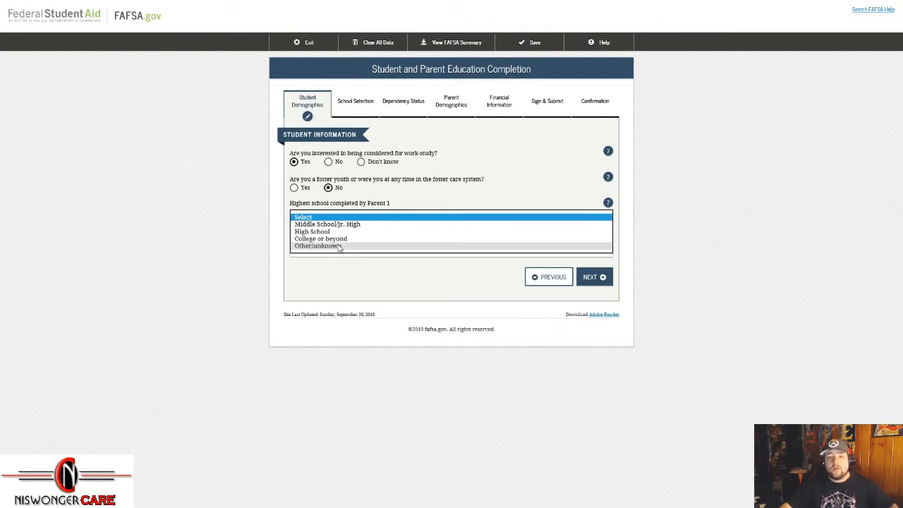
left_click(340, 246)
left_click(348, 251)
left_click(352, 280)
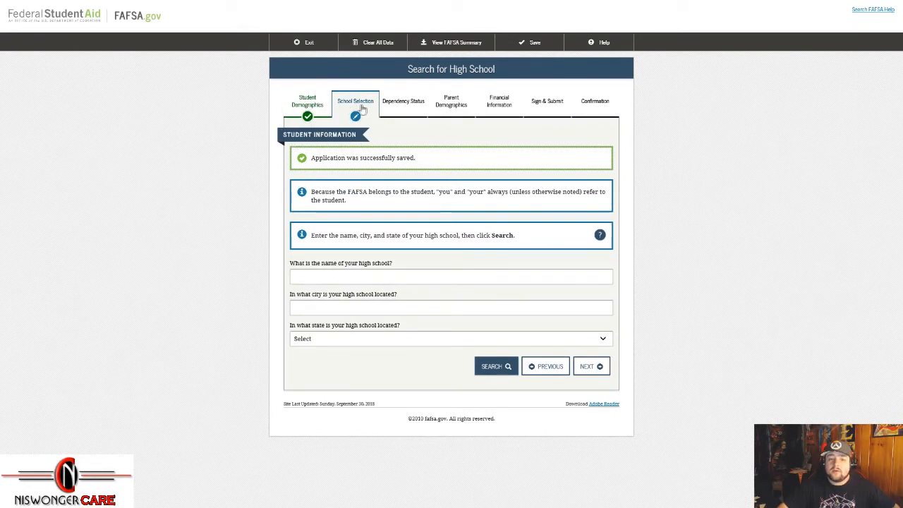
Step: Enter 'Hampton High School' as the school name and 'Hampton' as its city
left_click_drag(292, 263, 405, 263)
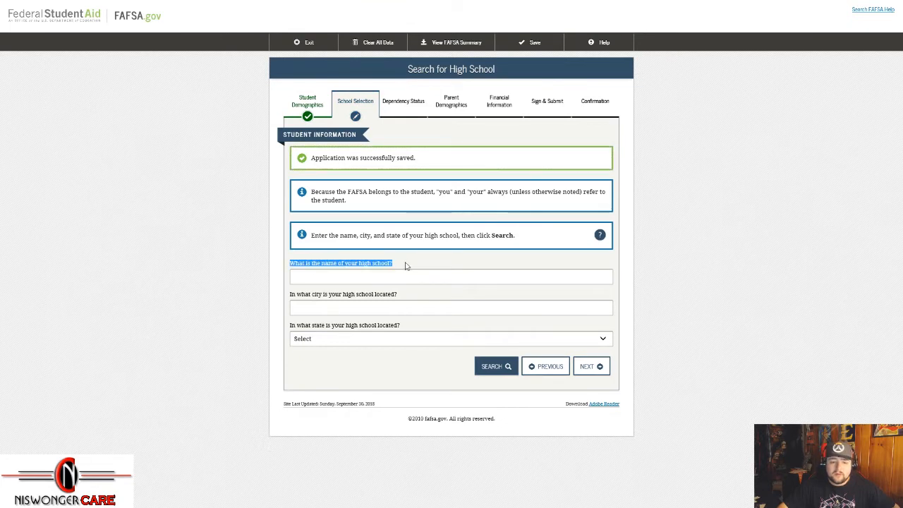
left_click(407, 275)
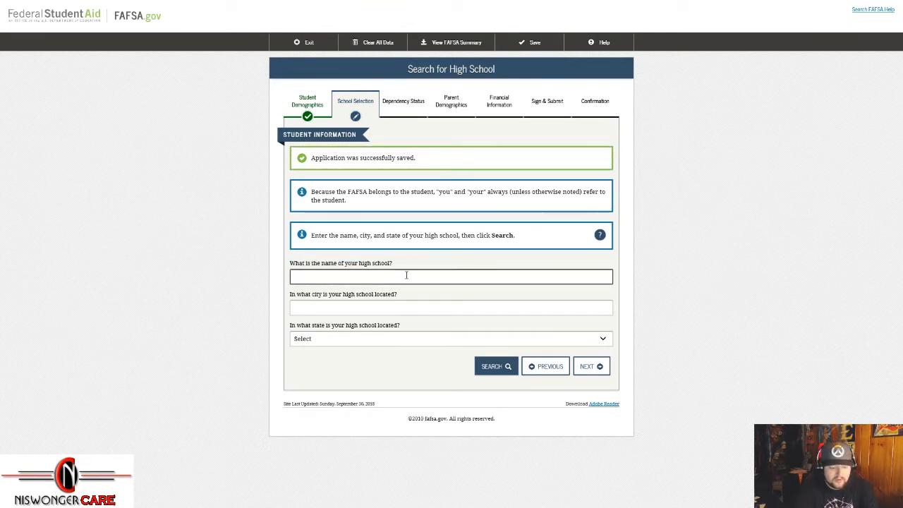
type("Hampton")
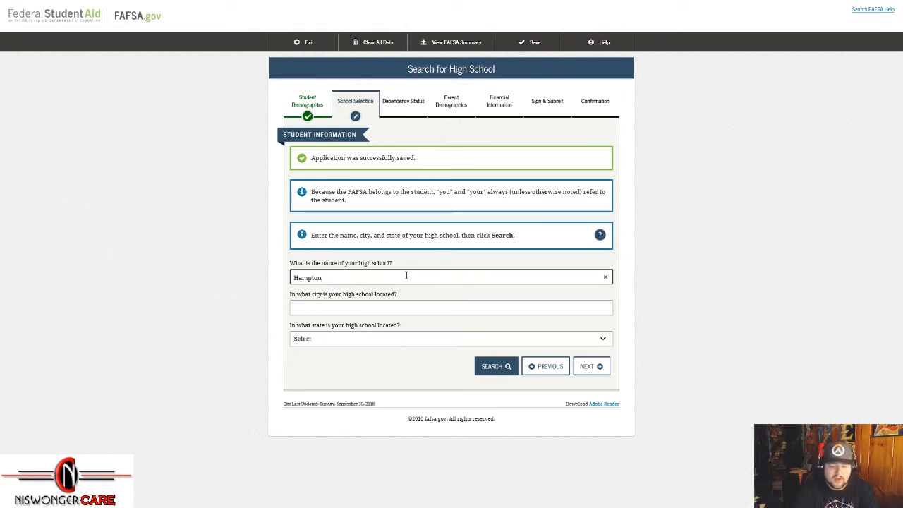
type(" High ")
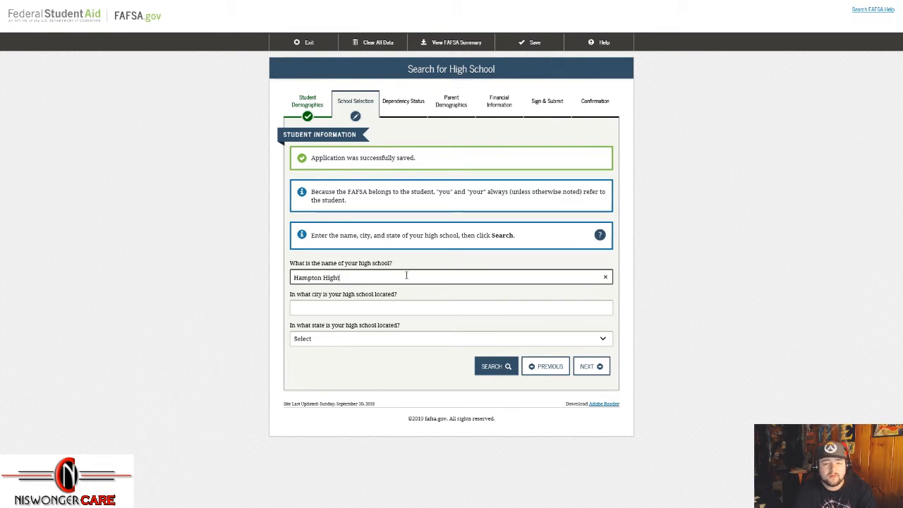
type("School")
key("Tab")
key("Tab")
key("shift+Tab")
type("Hampot")
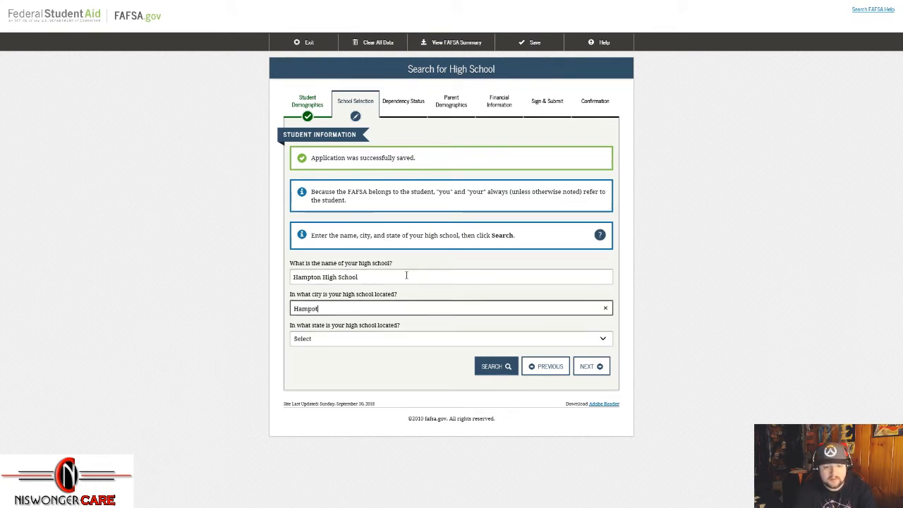
key("BackSpace")
type("ton")
key("Tab")
key("r")
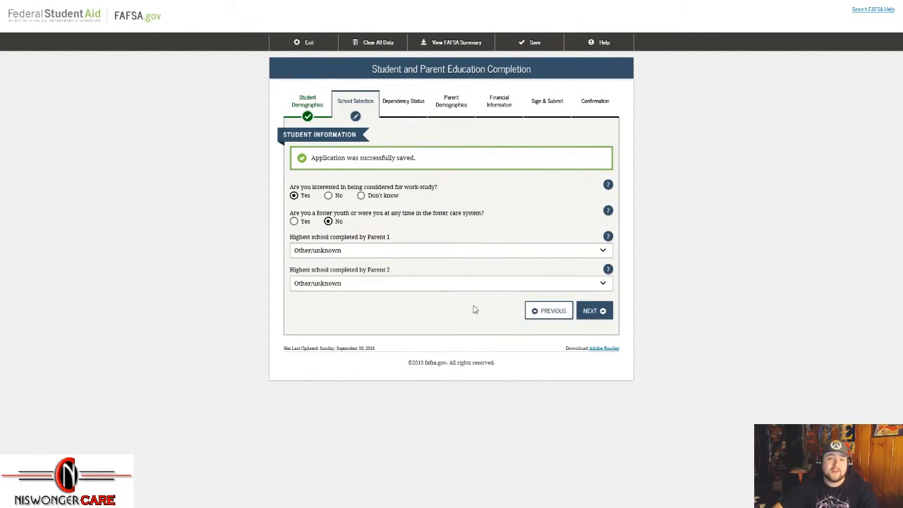
left_click(590, 312)
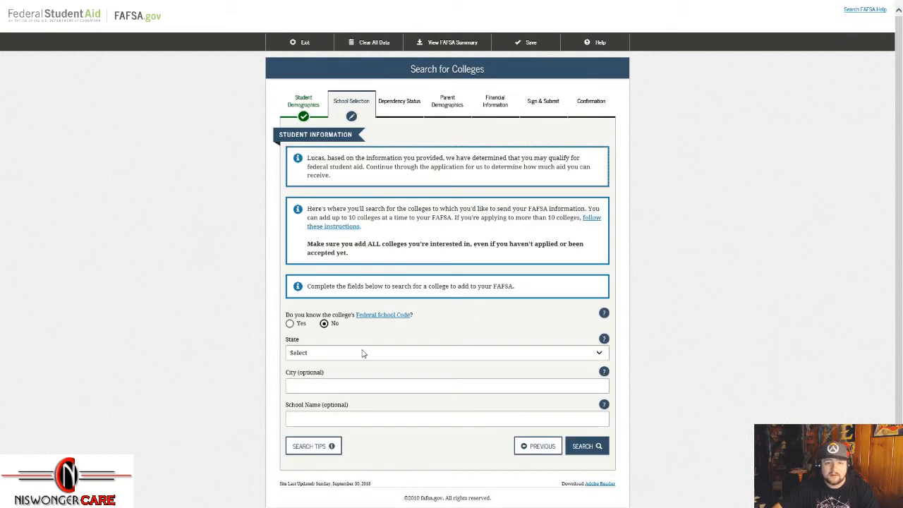
Step: Set the school's state to Tennessee, search, and add Hampton High School to the application
left_click(531, 447)
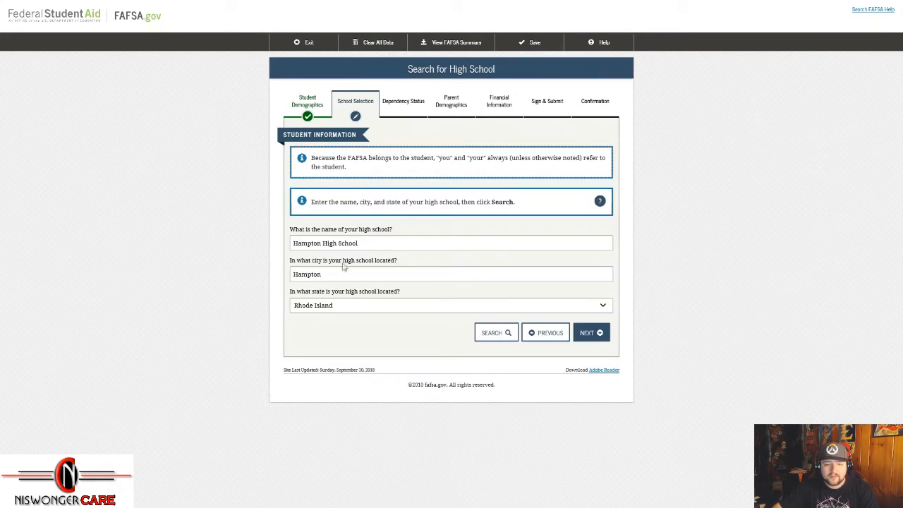
left_click(337, 309)
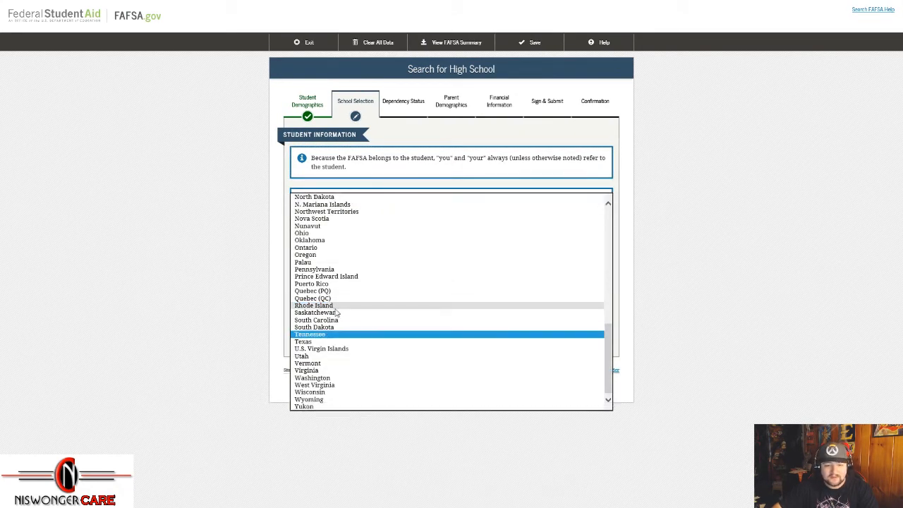
left_click(328, 335)
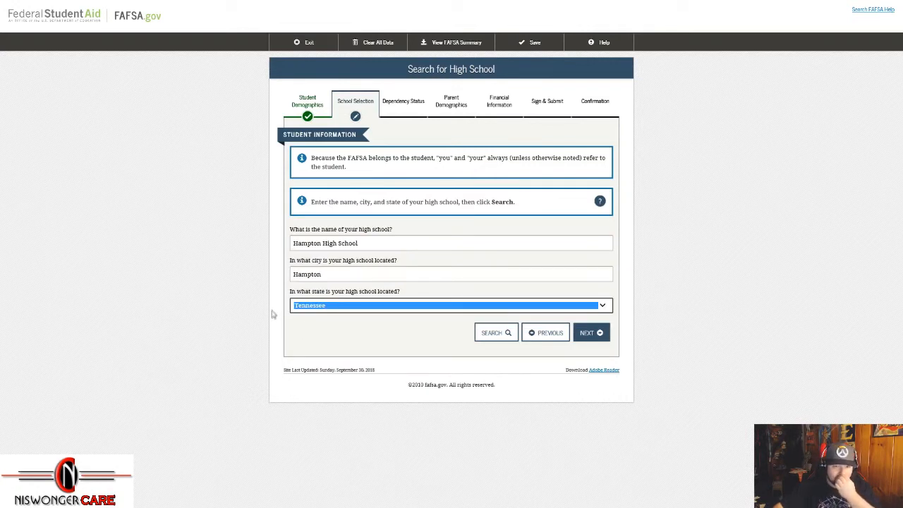
left_click(383, 183)
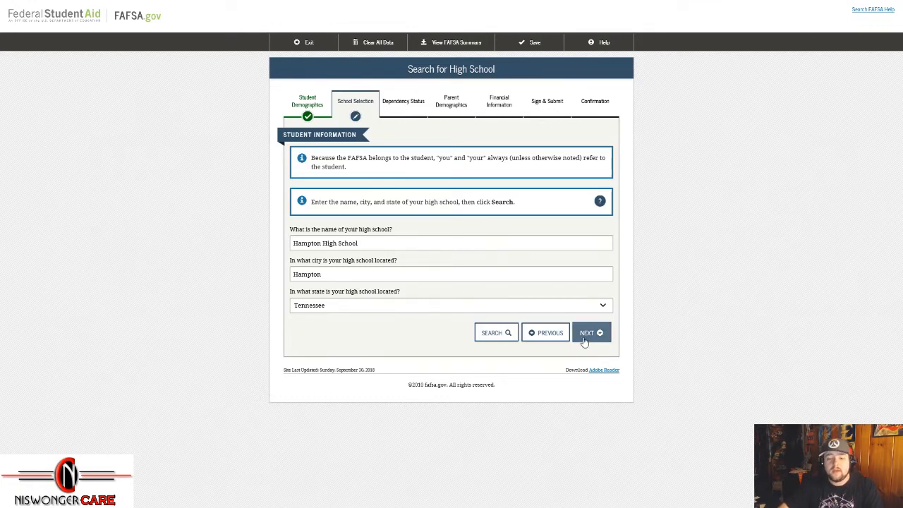
left_click(505, 335)
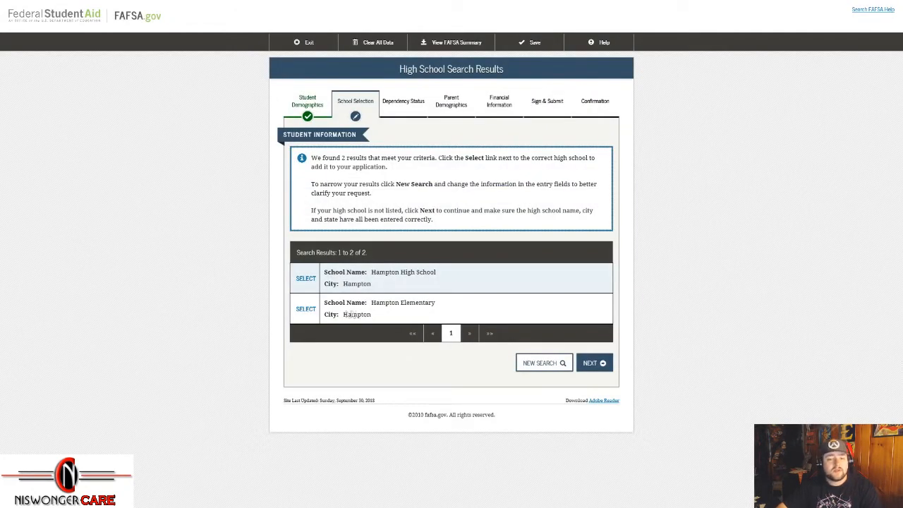
left_click_drag(371, 272, 438, 273)
left_click(300, 279)
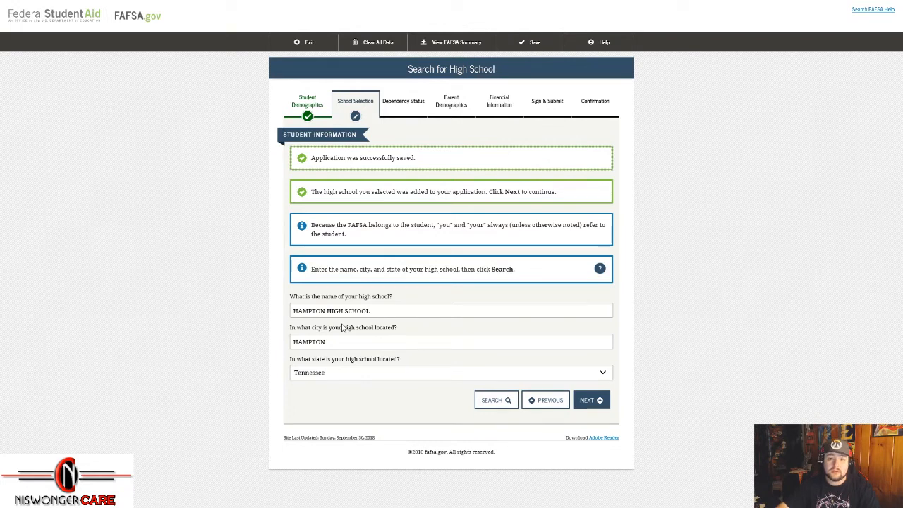
left_click(591, 402)
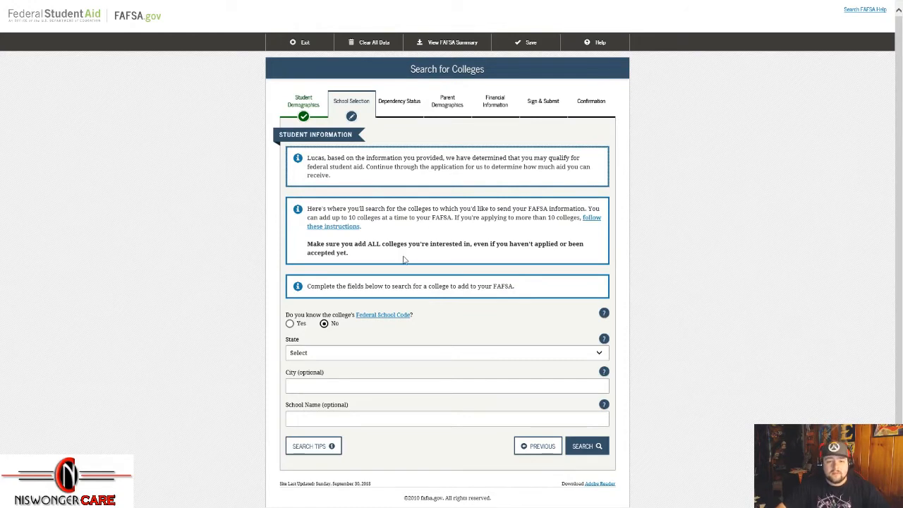
Step: Highlight the eligibility message, the adding-colleges instructions and the 10-college limit
left_click_drag(307, 159, 404, 170)
left_click(400, 184)
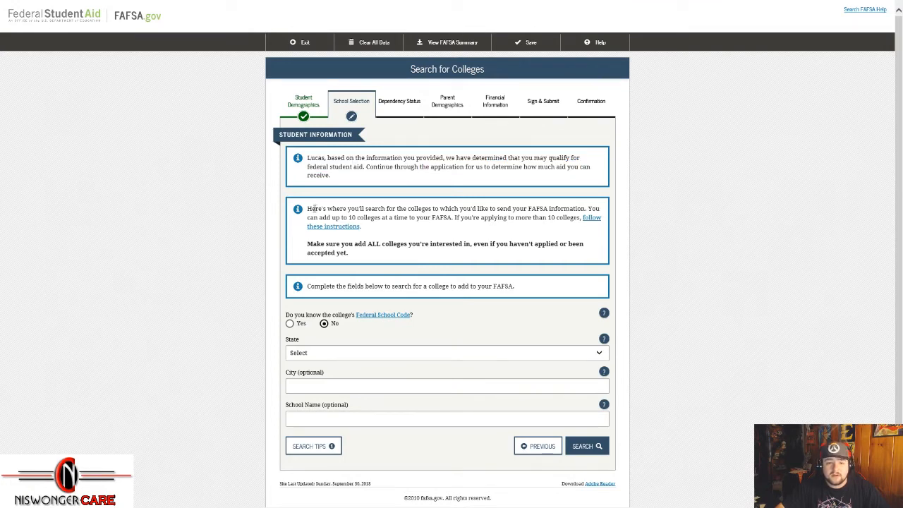
left_click_drag(327, 209, 349, 218)
left_click(409, 218)
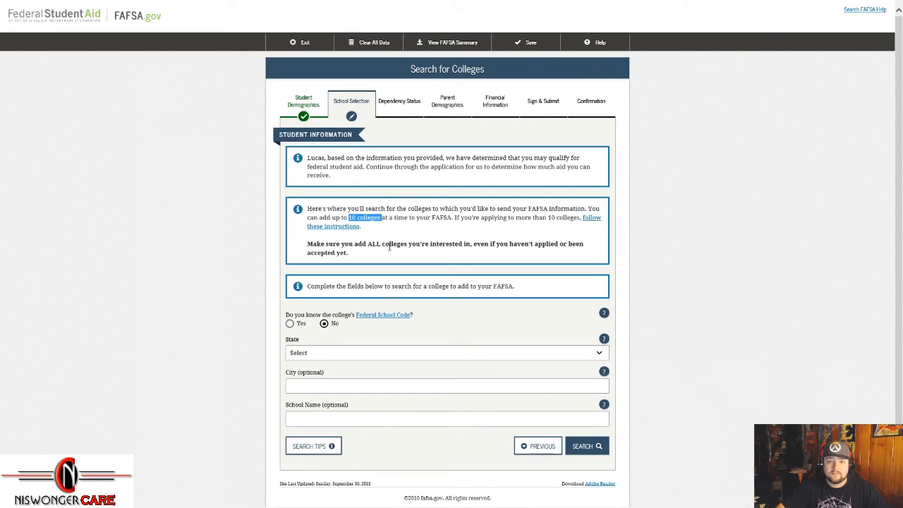
left_click(389, 246)
scroll(487, 329, "down", 1)
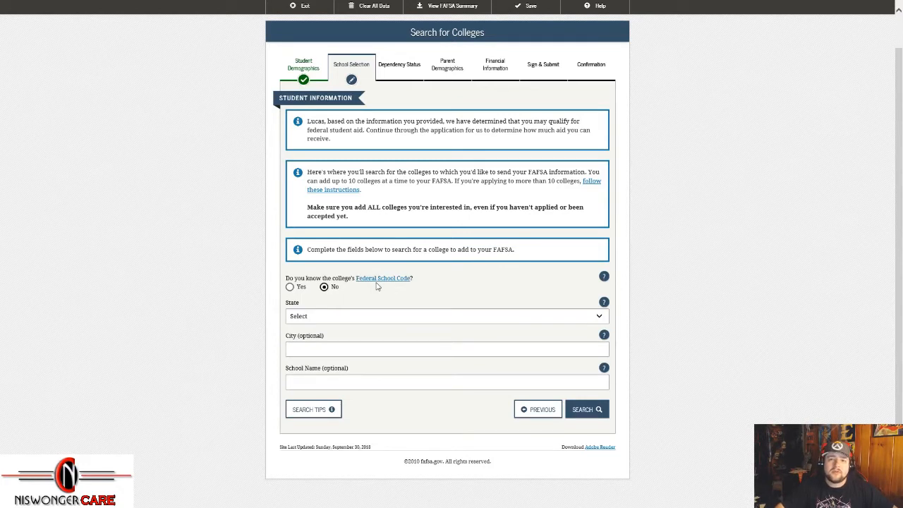
Step: Keep No for federal school code and search colleges in Tennessee, city 'johnson city'
left_click(290, 286)
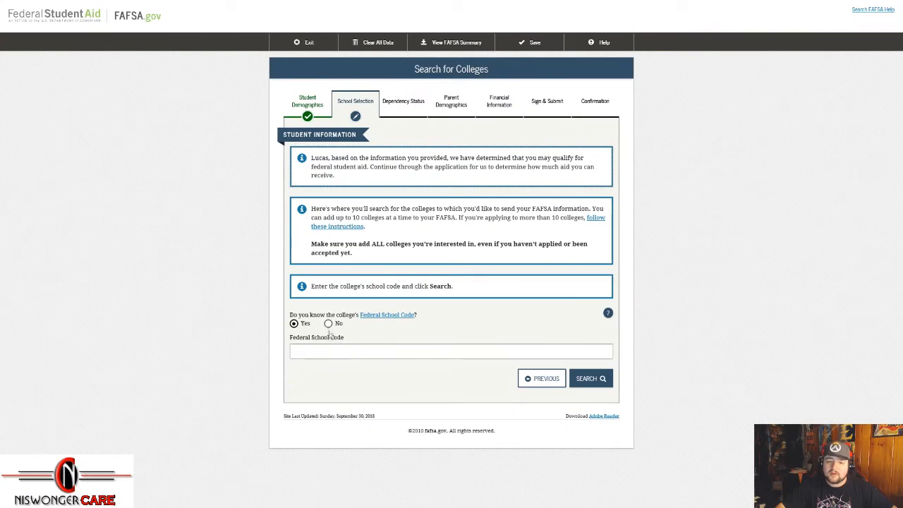
left_click(329, 323)
scroll(508, 353, "down", 1)
left_click(500, 317)
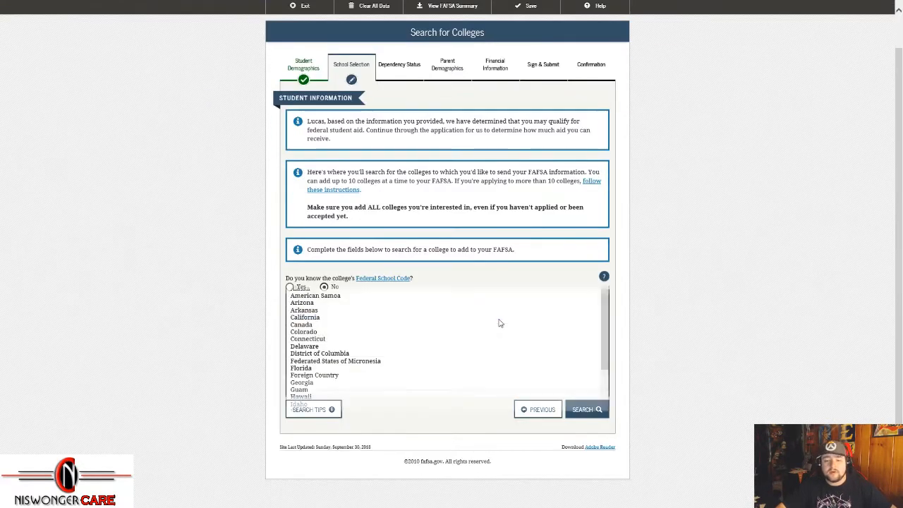
key("t")
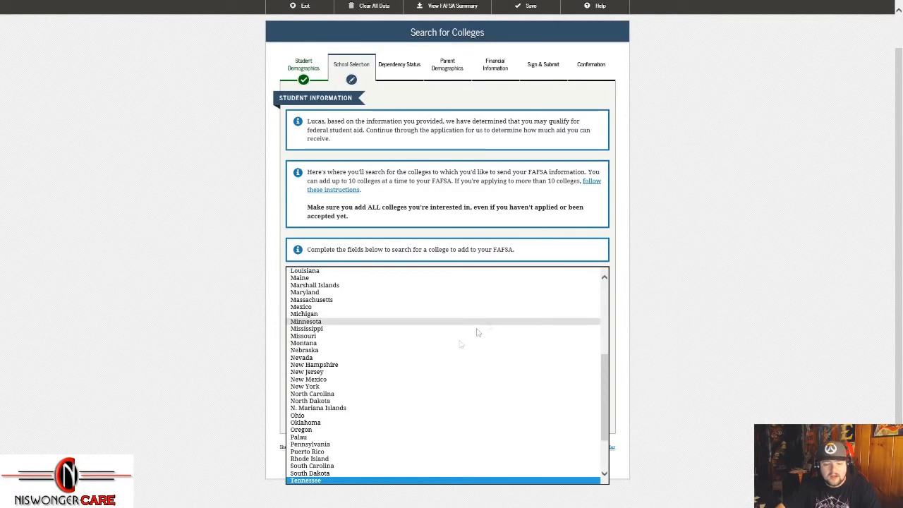
left_click(313, 481)
left_click(387, 347)
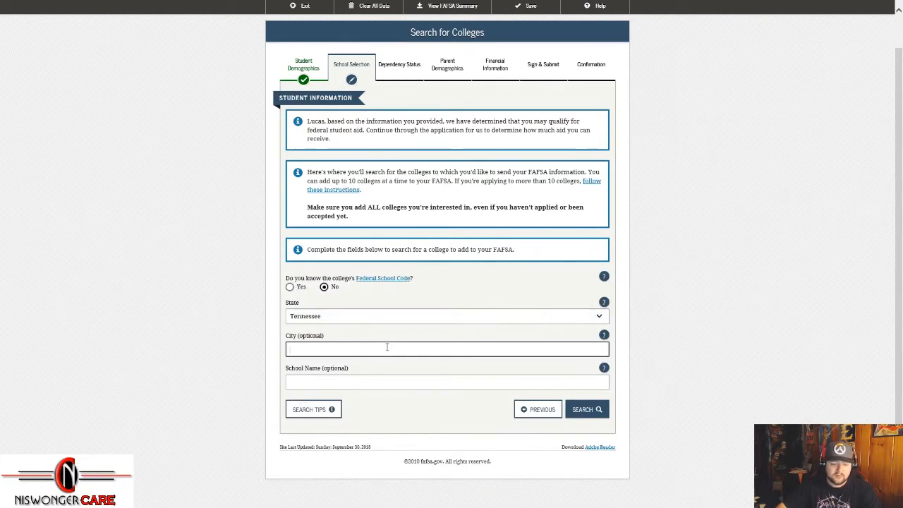
type("johnson ")
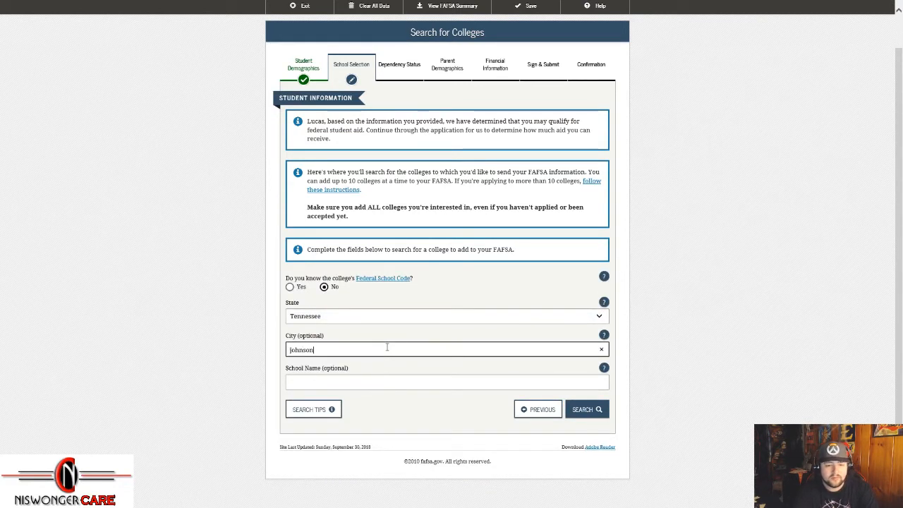
type("city")
left_click(595, 410)
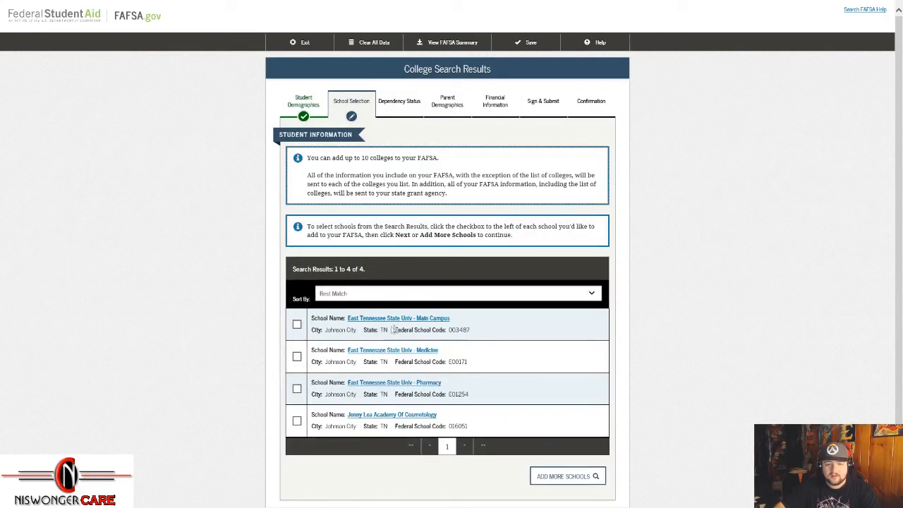
Step: Select East Tennessee State Univ - Main Campus (code 003487) and continue
left_click(297, 325)
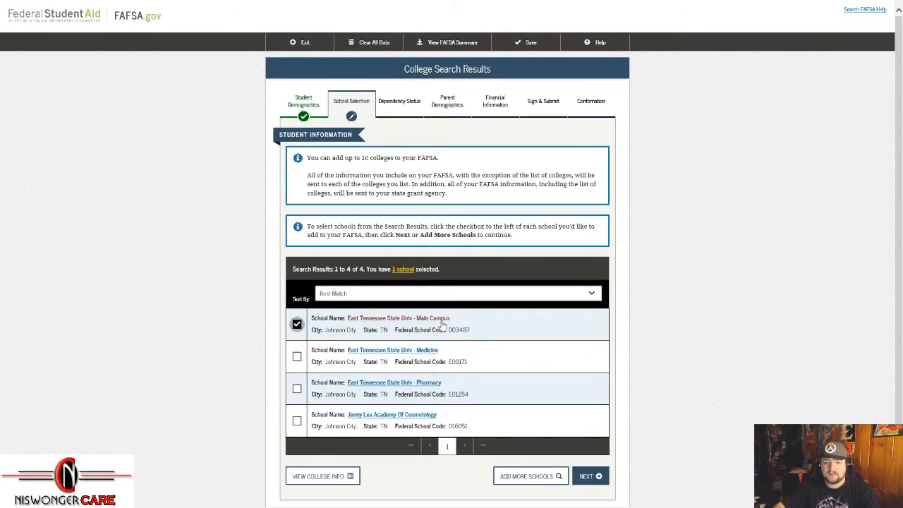
left_click(587, 477)
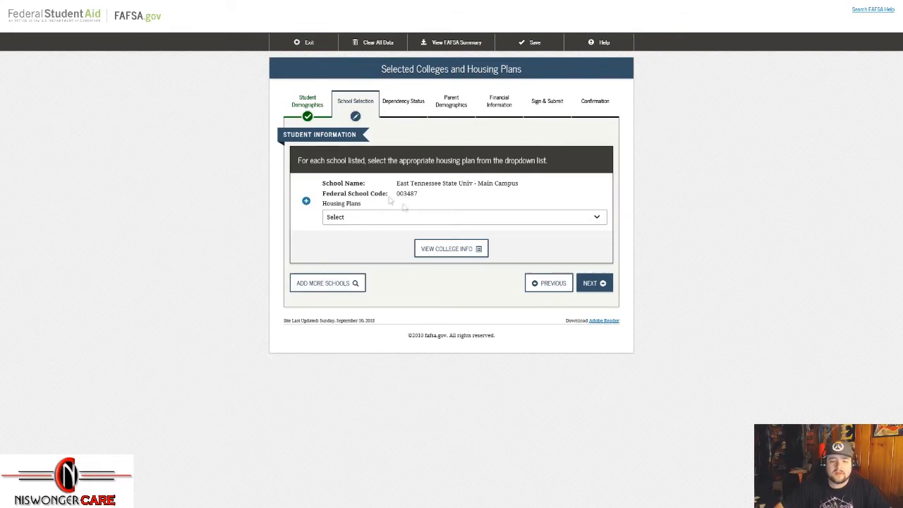
Step: Choose On Campus housing for East Tennessee State Univ - Main Campus and save the selection
left_click(379, 220)
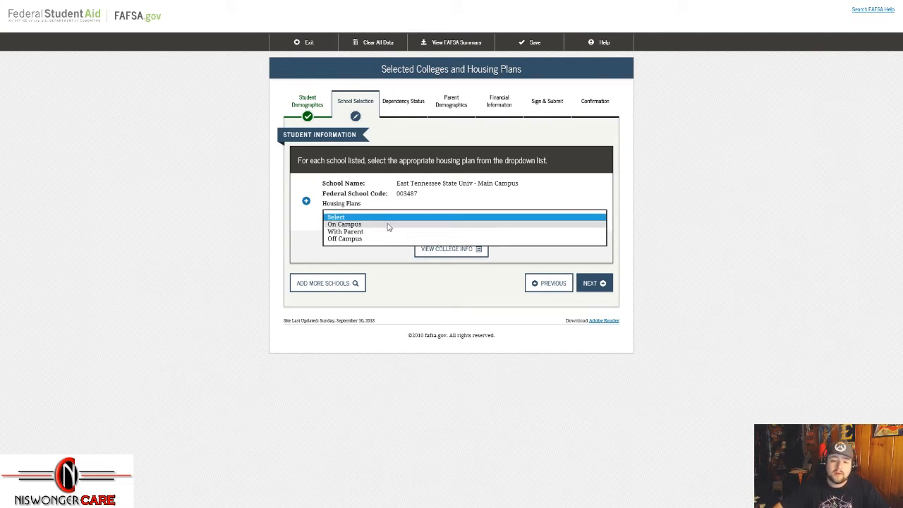
left_click(389, 224)
left_click(384, 254)
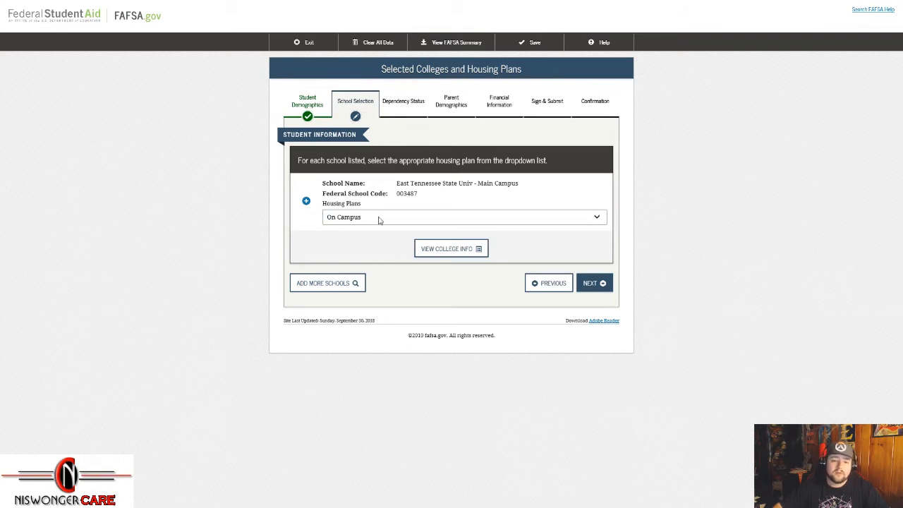
left_click(381, 218)
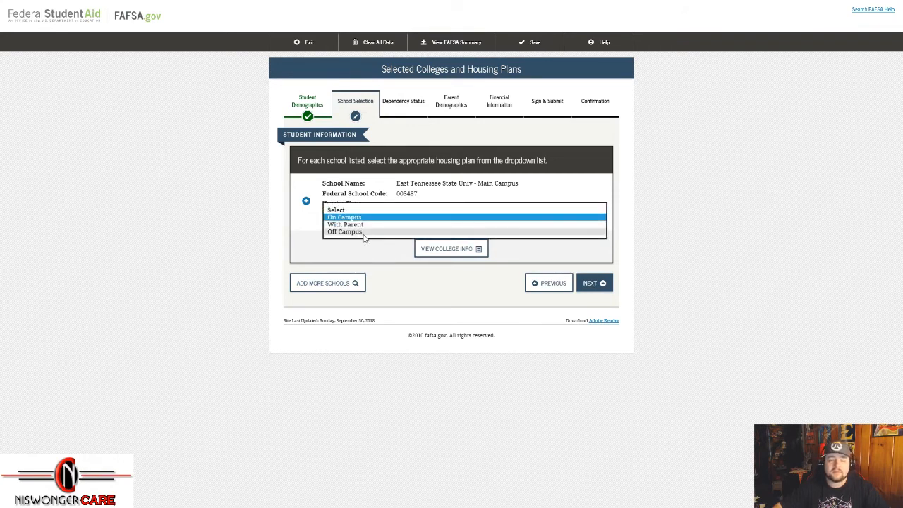
left_click(364, 218)
left_click(367, 249)
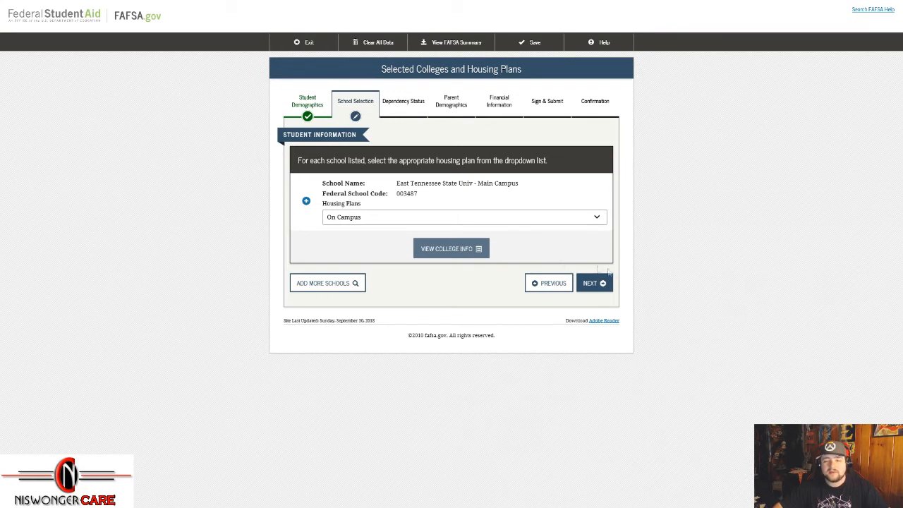
left_click(585, 289)
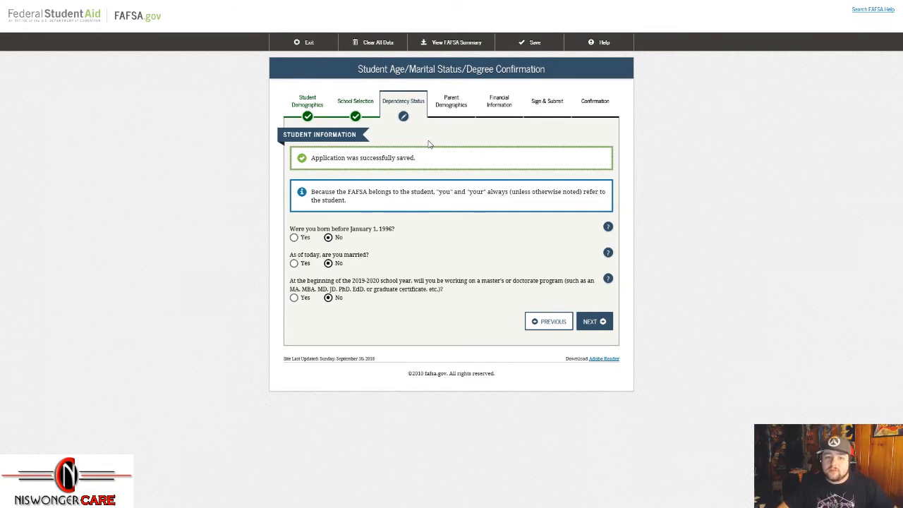
Step: Confirm No for born before January 1, 1996, married, and graduate program, then continue
left_click_drag(350, 230, 394, 246)
left_click(394, 246)
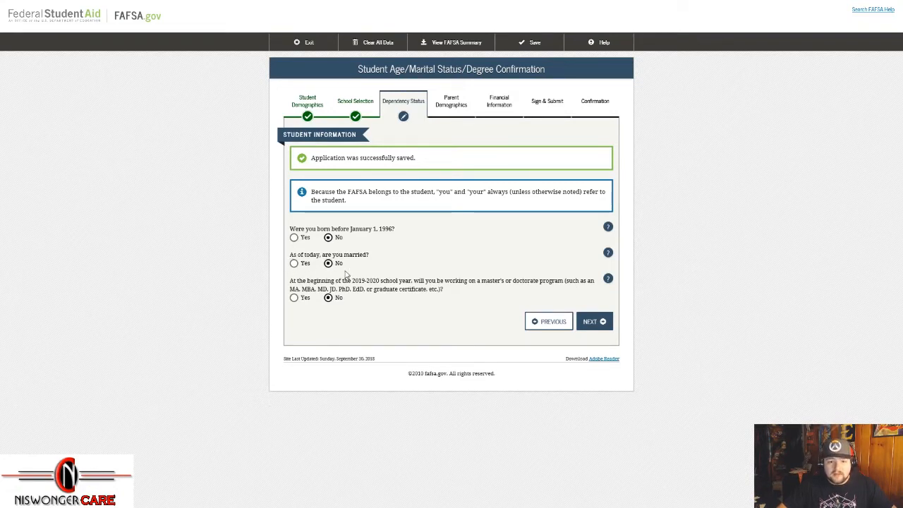
left_click_drag(480, 281, 485, 300)
left_click(480, 298)
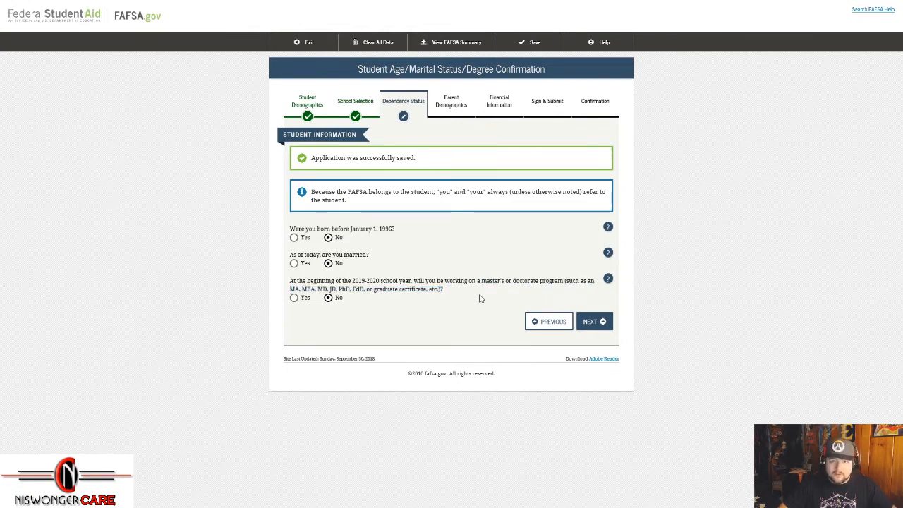
left_click(592, 323)
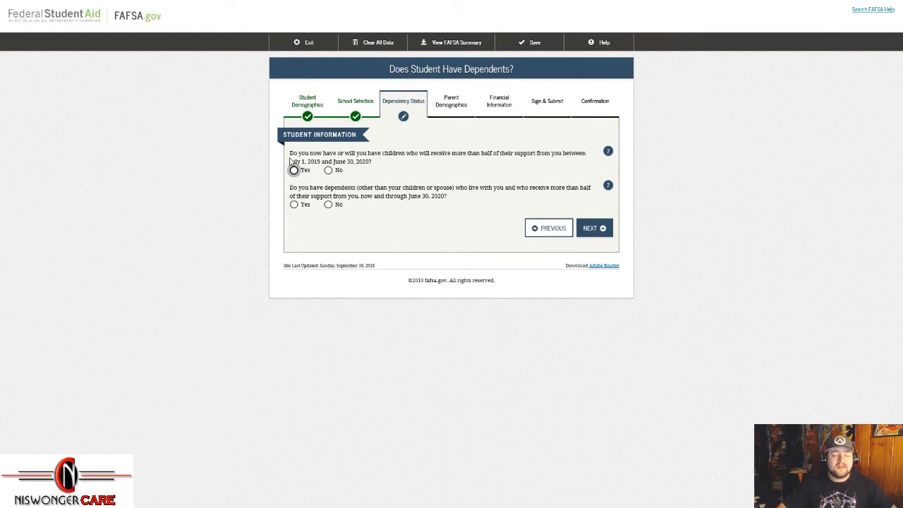
Step: Answer No to supporting children and No to having other dependents, then continue
left_click_drag(291, 154, 531, 160)
left_click(482, 164)
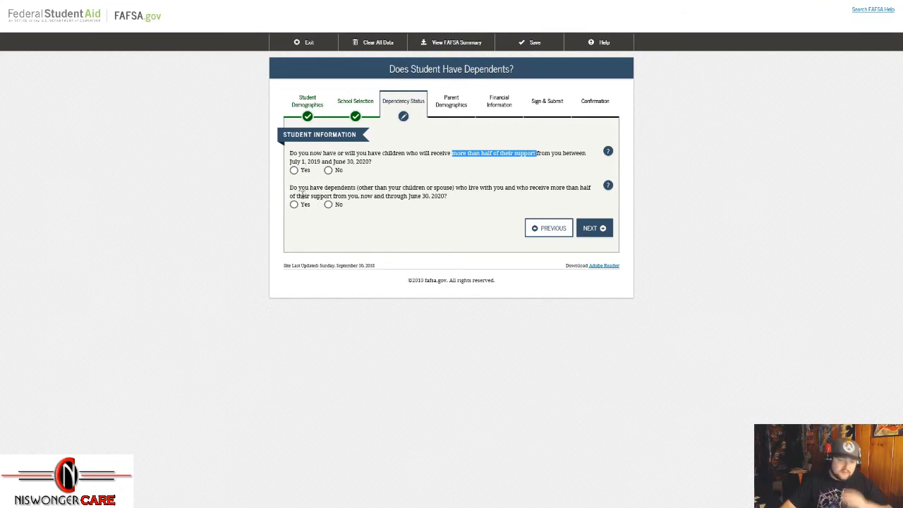
left_click(328, 171)
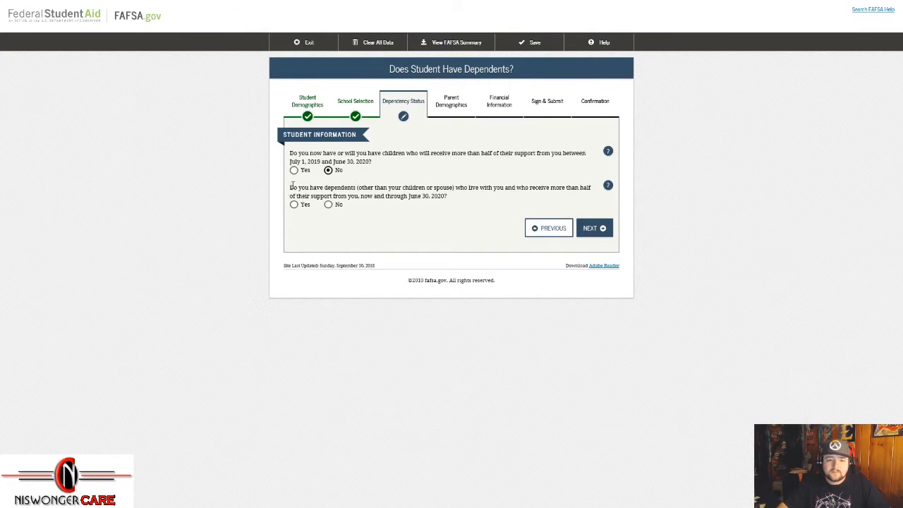
left_click_drag(290, 187, 426, 189)
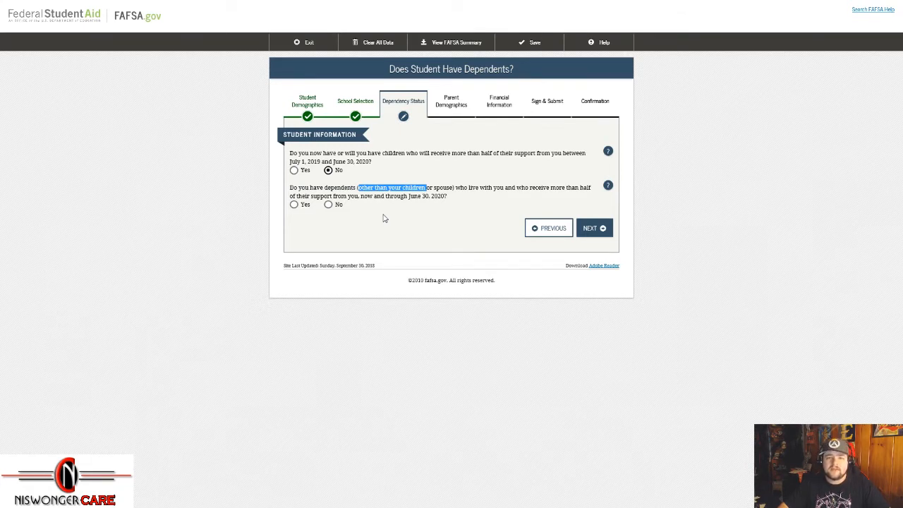
left_click_drag(456, 187, 556, 196)
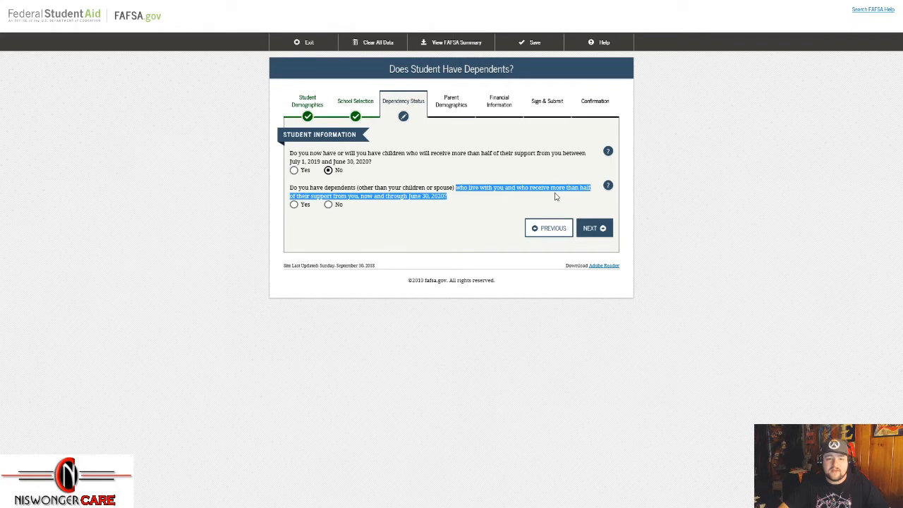
left_click(451, 196)
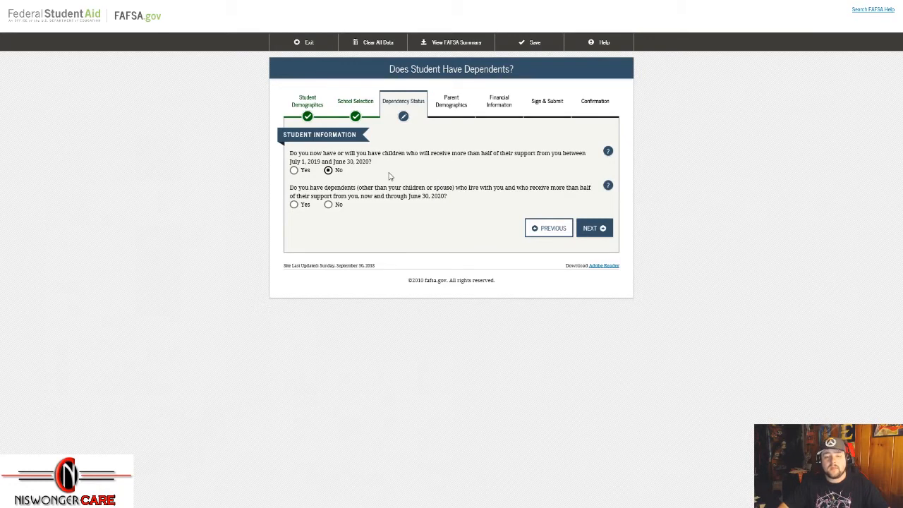
left_click(329, 205)
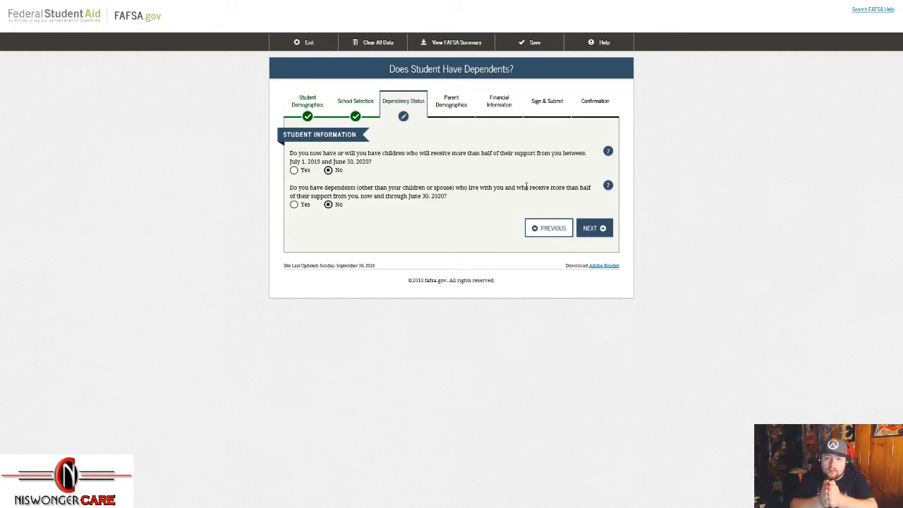
left_click(595, 229)
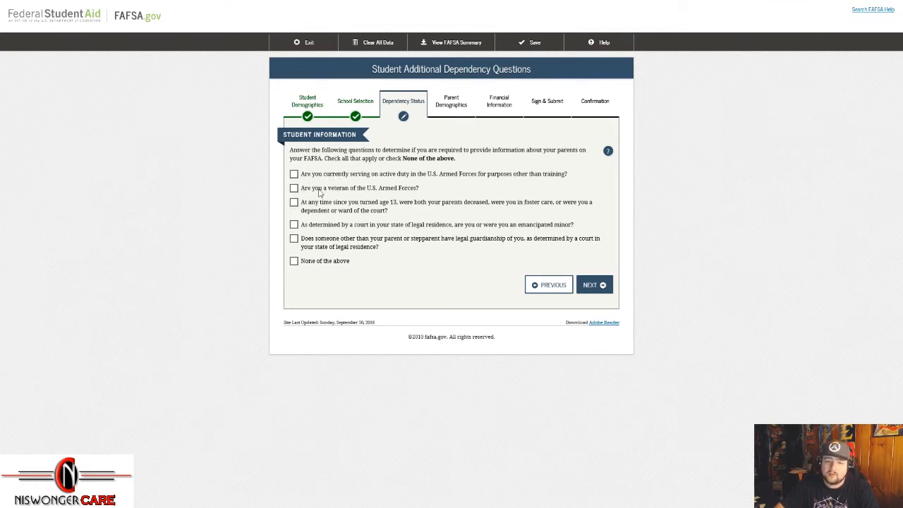
Step: Leave the orphan/foster care box unticked, check None of the above, and continue
left_click_drag(302, 202, 398, 204)
left_click(294, 202)
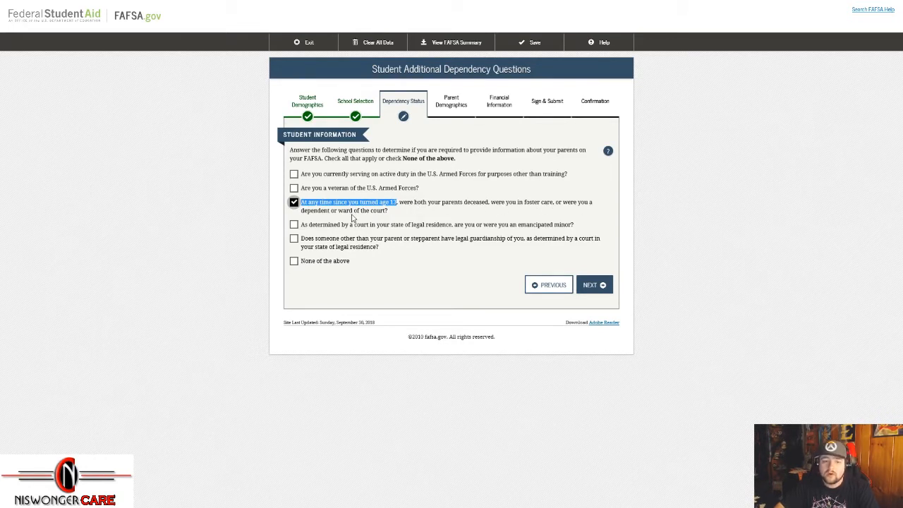
left_click(294, 203)
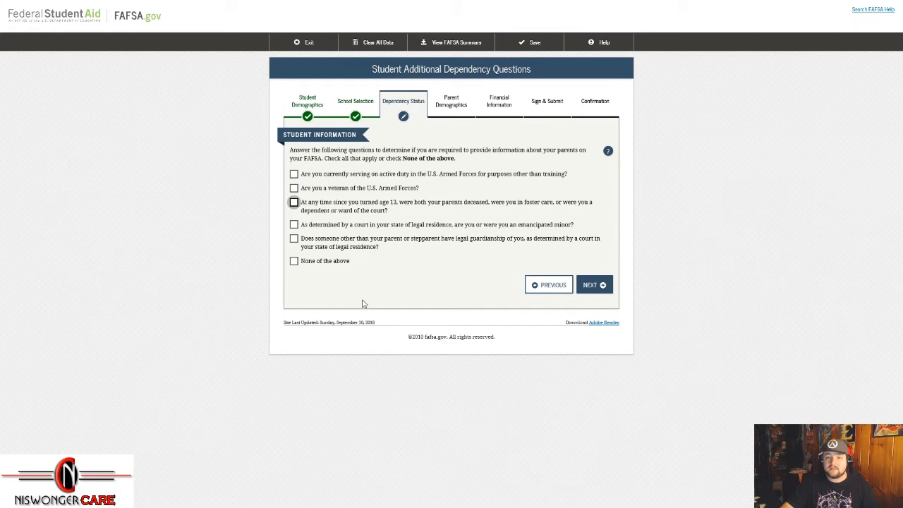
left_click(294, 261)
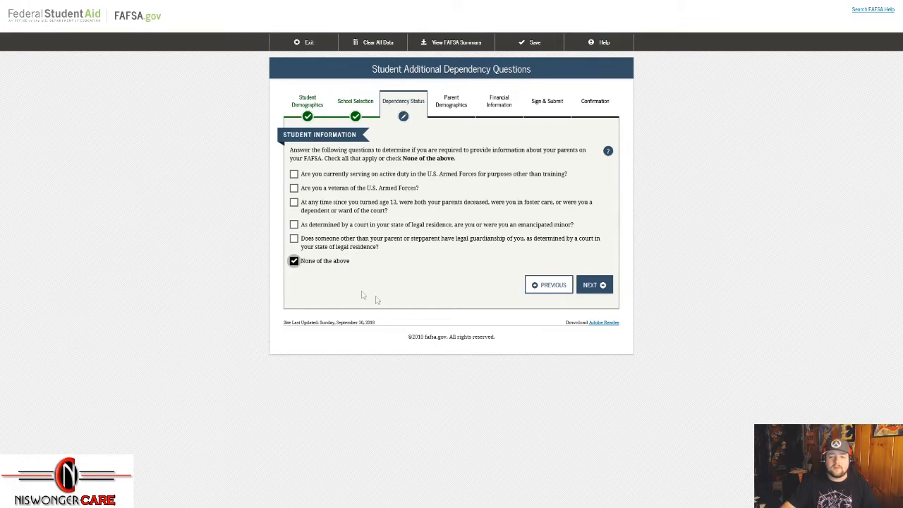
left_click(593, 293)
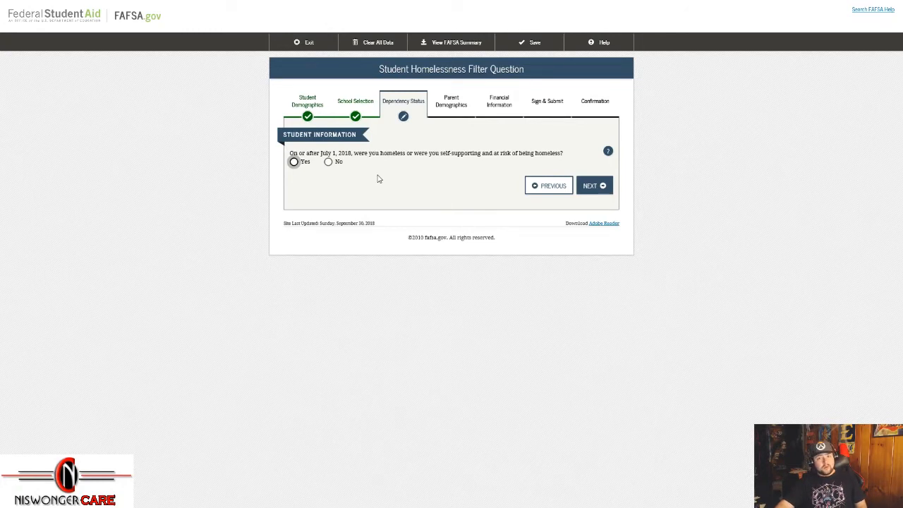
Step: Answer No to whether the student was homeless on or after July 1, 2018
left_click_drag(322, 153, 356, 157)
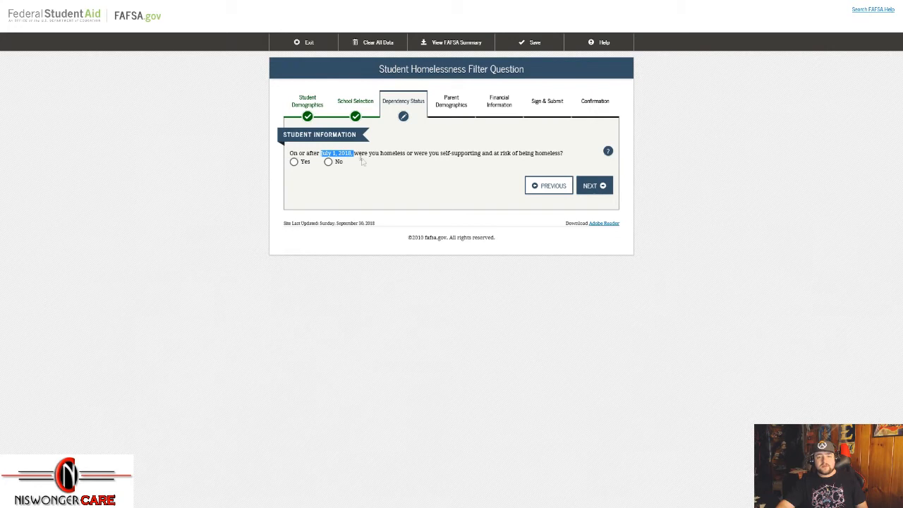
left_click_drag(381, 155, 562, 154)
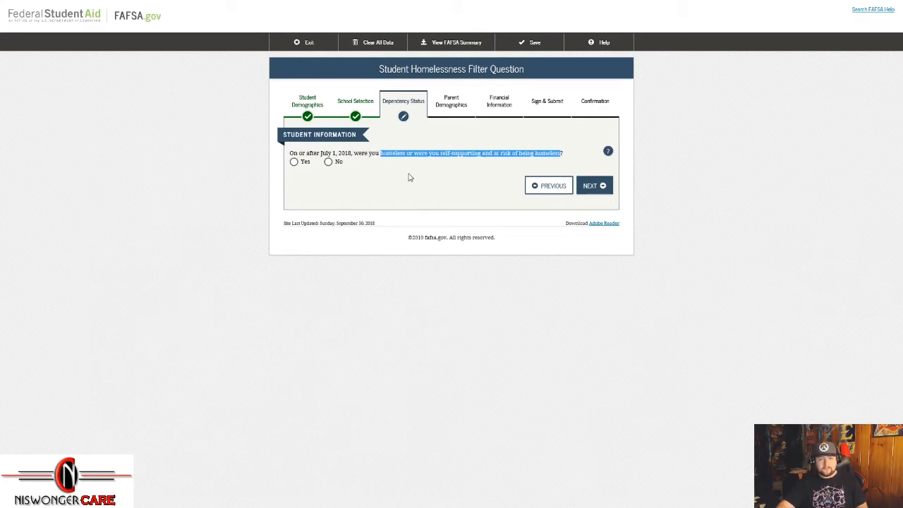
left_click(408, 177)
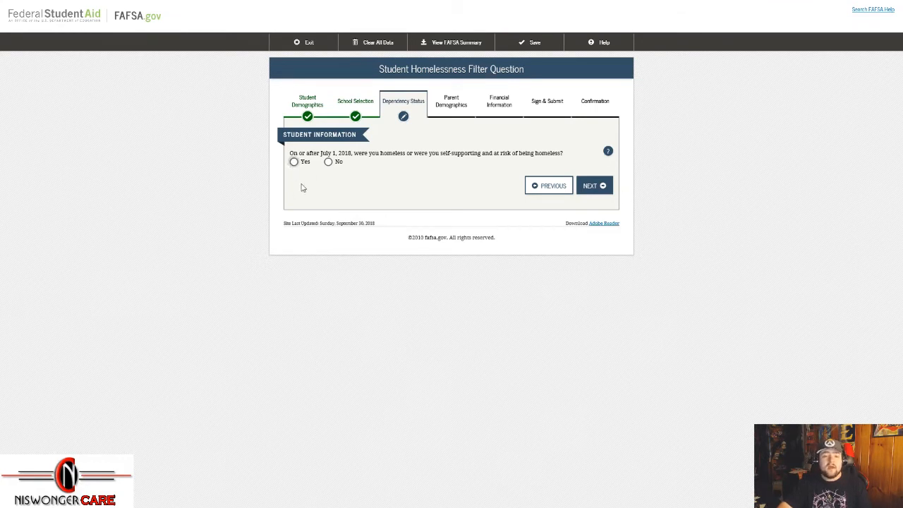
left_click(328, 161)
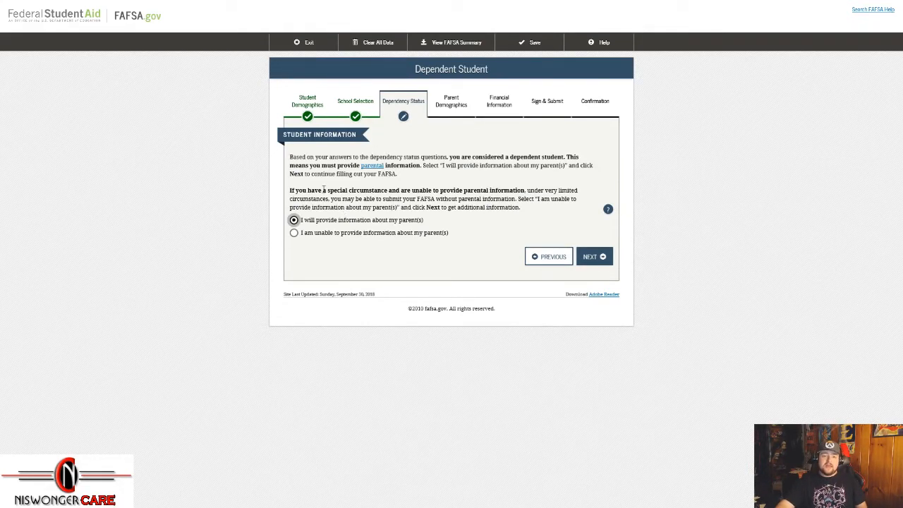
Step: Keep 'I will provide information about my parent(s)' selected and move on to parent marital status
left_click_drag(425, 220, 303, 225)
left_click_drag(472, 237, 302, 242)
left_click(414, 271)
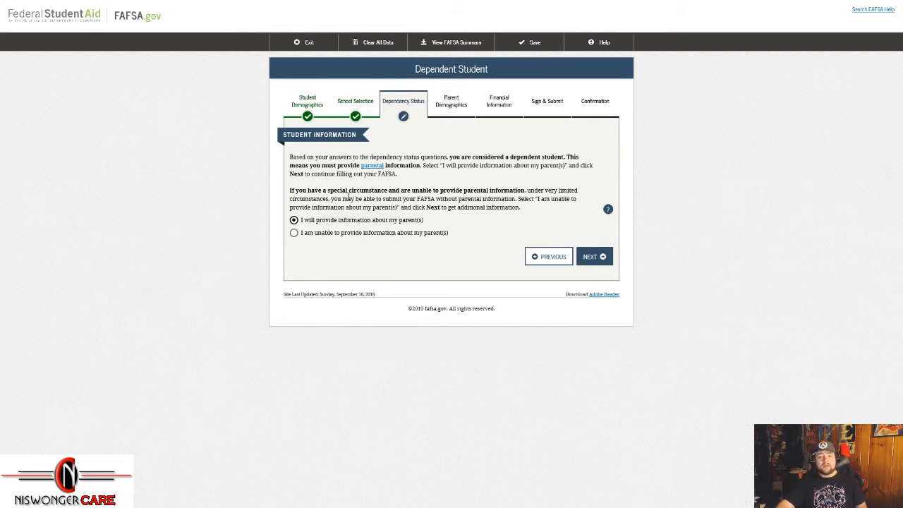
left_click_drag(327, 190, 389, 189)
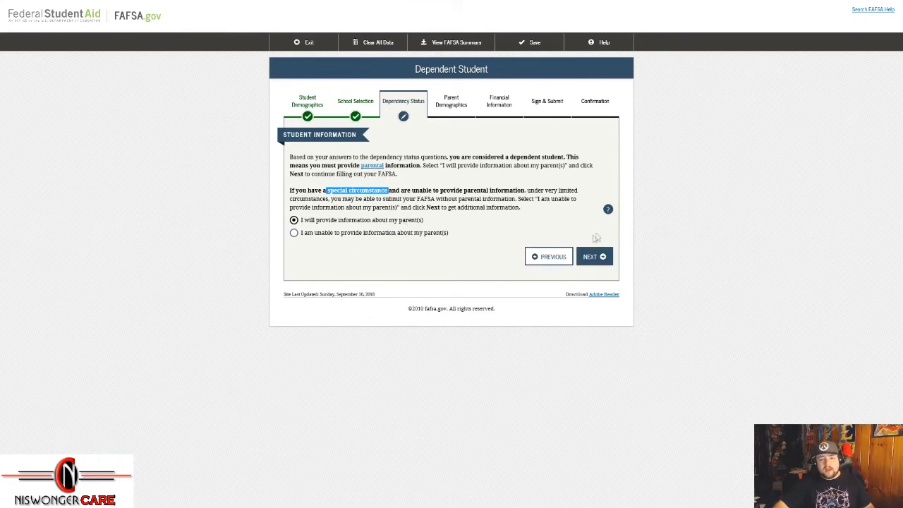
left_click(593, 257)
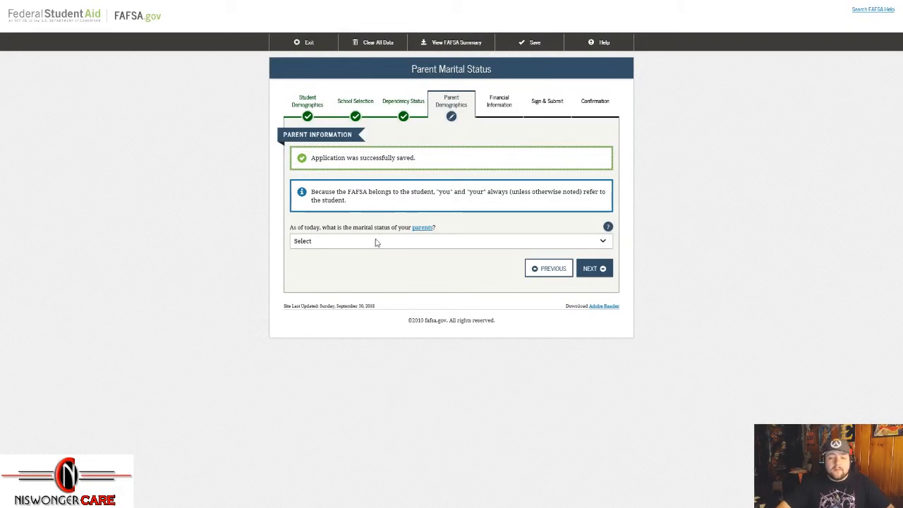
Step: Set the parents' marital status to Married or Remarried, dated 01/2001
left_click_drag(282, 136, 308, 137)
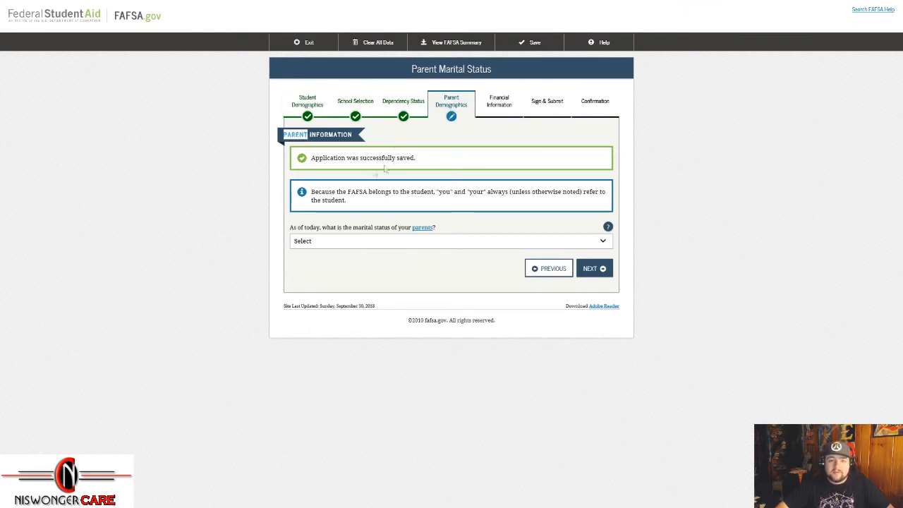
left_click(457, 244)
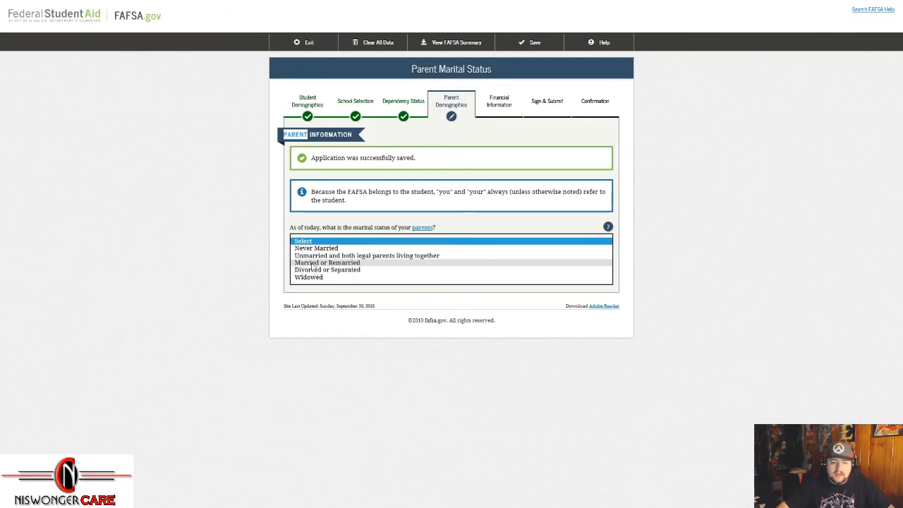
left_click(314, 263)
left_click(358, 275)
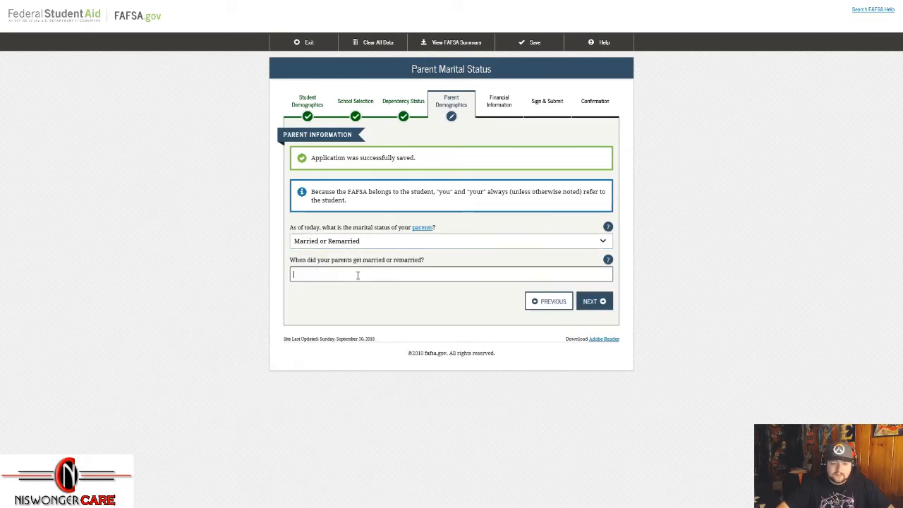
type("01/2001")
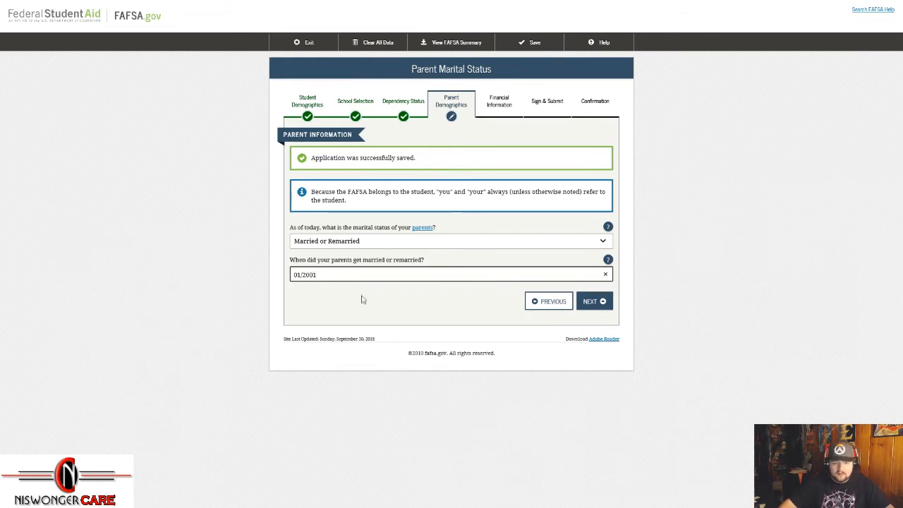
left_click(588, 303)
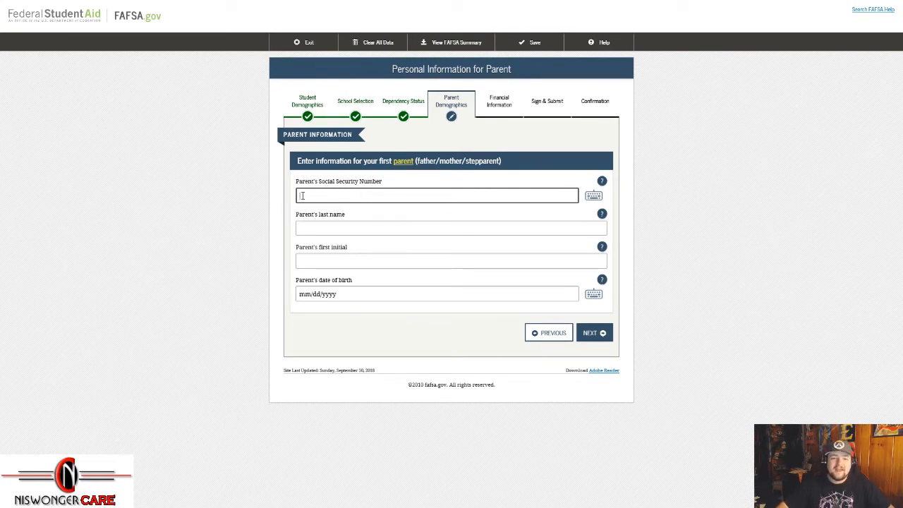
Step: Enter the first parent's Social Security number, correcting a mistyped digit
left_click_drag(379, 161, 508, 168)
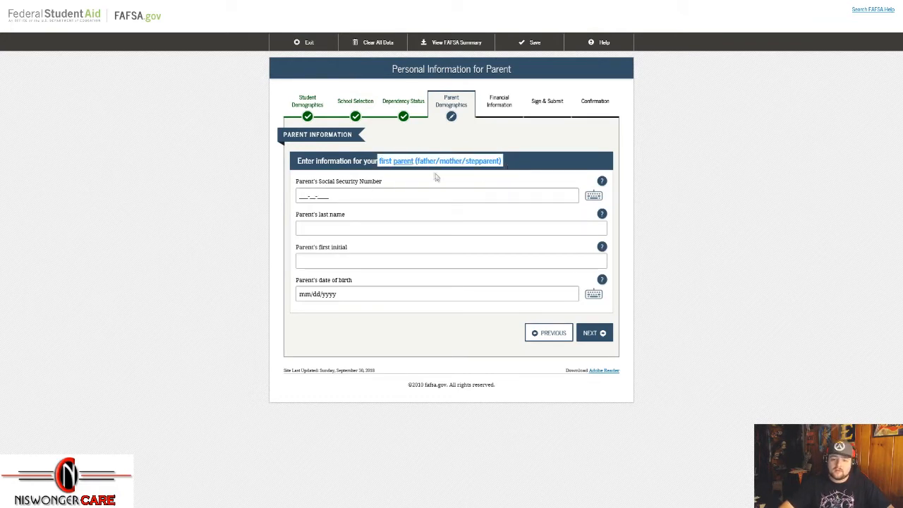
left_click(397, 197)
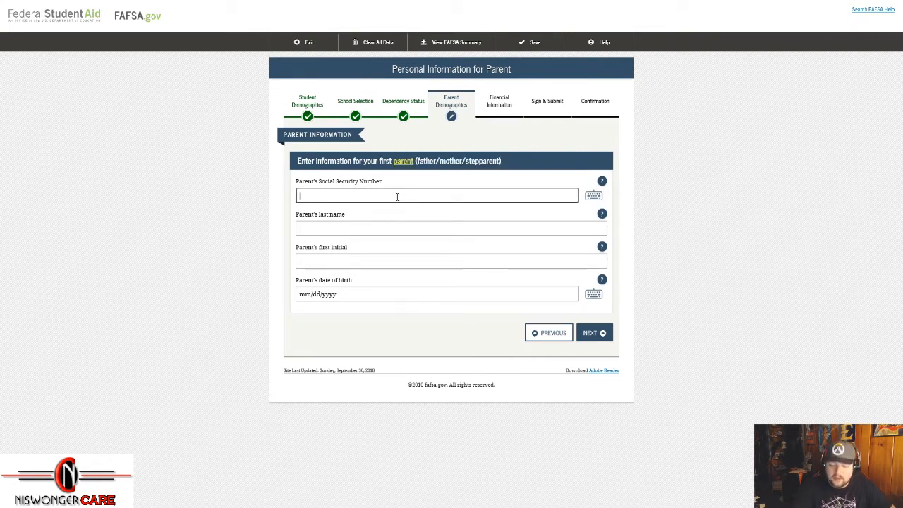
type("1213")
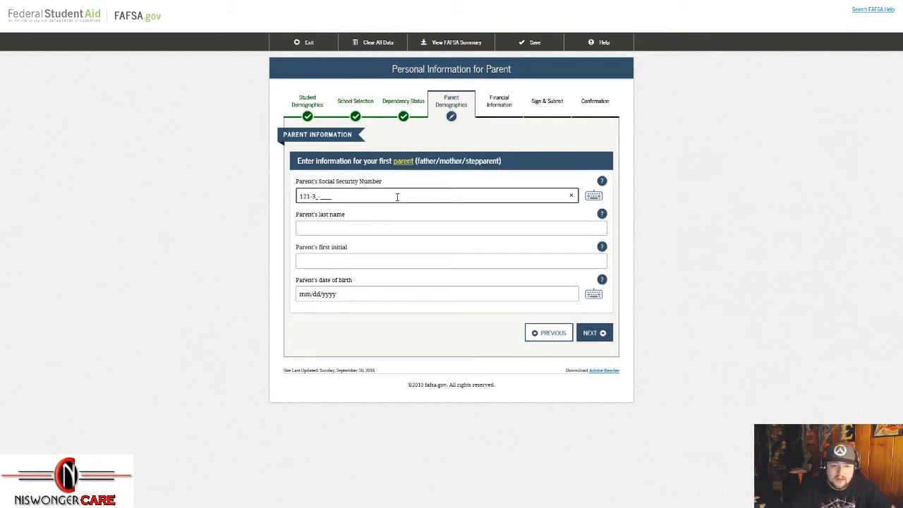
key("BackSpace")
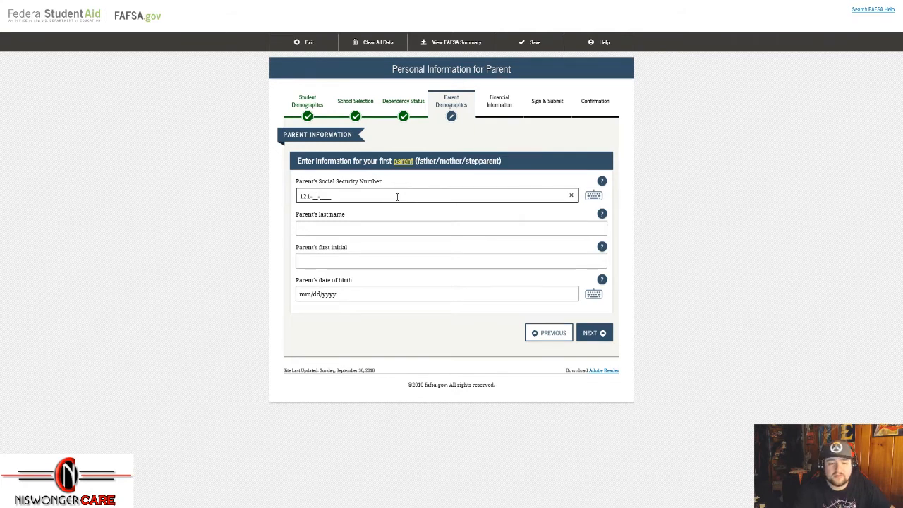
type("21-2121")
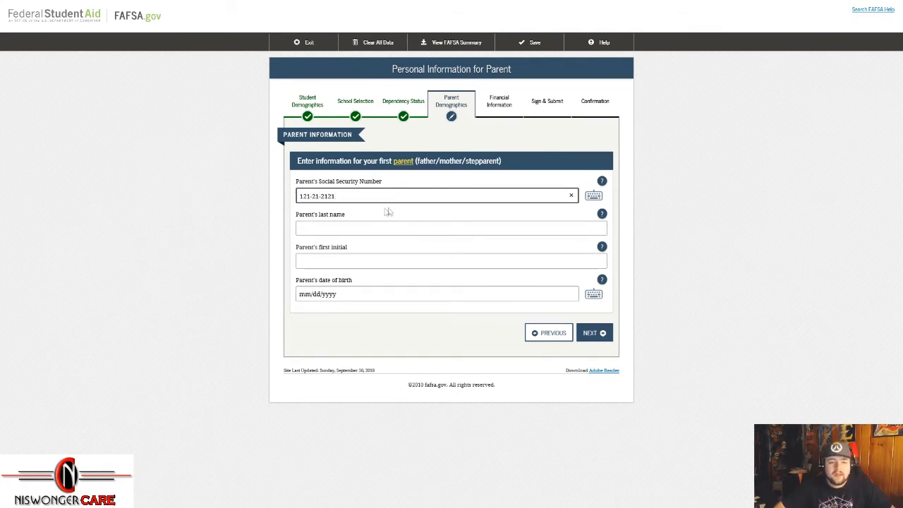
Step: Fill in the first parent's last name, first initial and date of birth
left_click(311, 226)
type("NiswongerCARE")
key("Tab")
type("B")
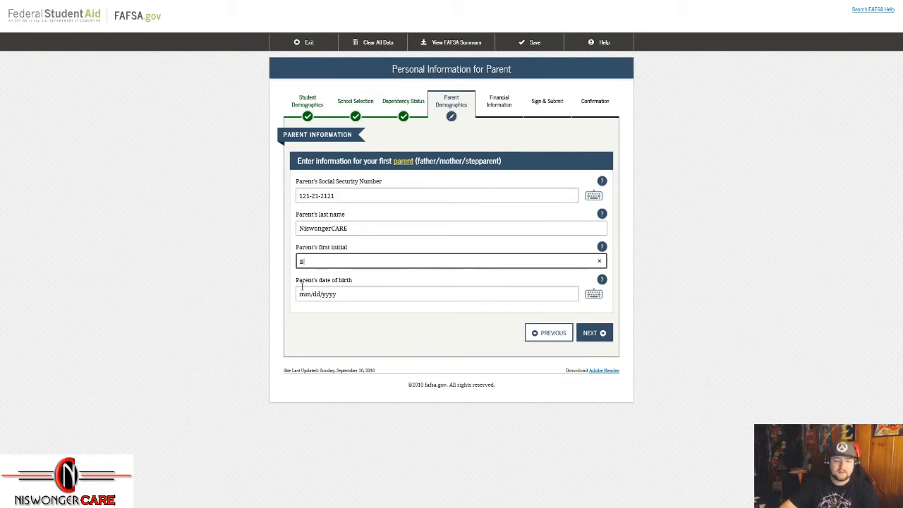
left_click(404, 297)
type("010")
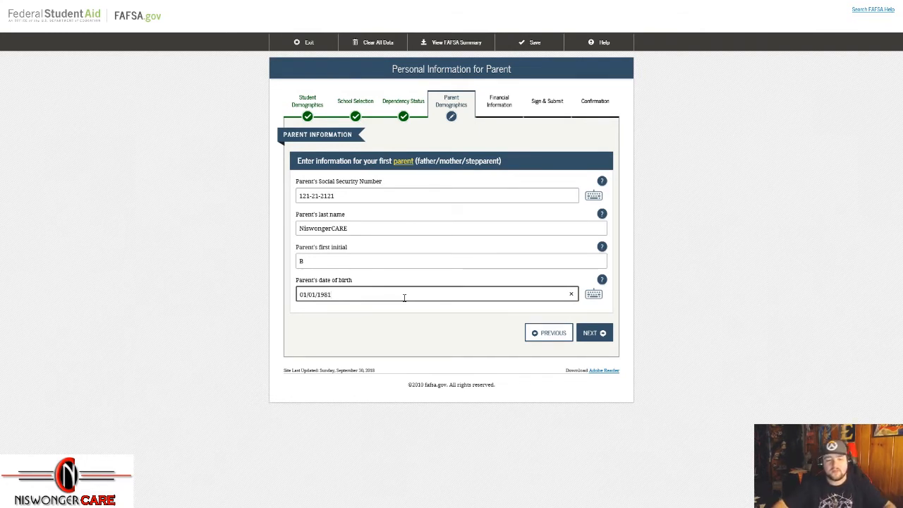
left_click(604, 341)
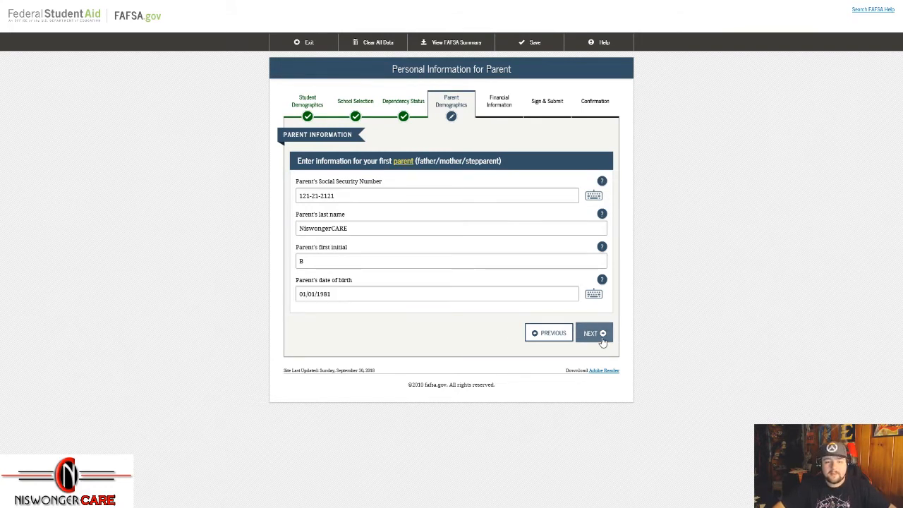
Step: Enter the other parent's Social Security number
double_click(388, 161)
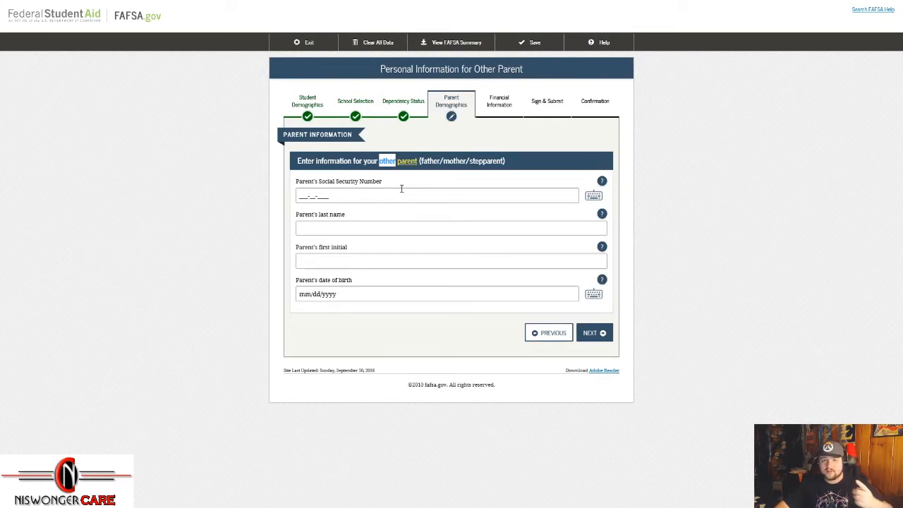
left_click(379, 198)
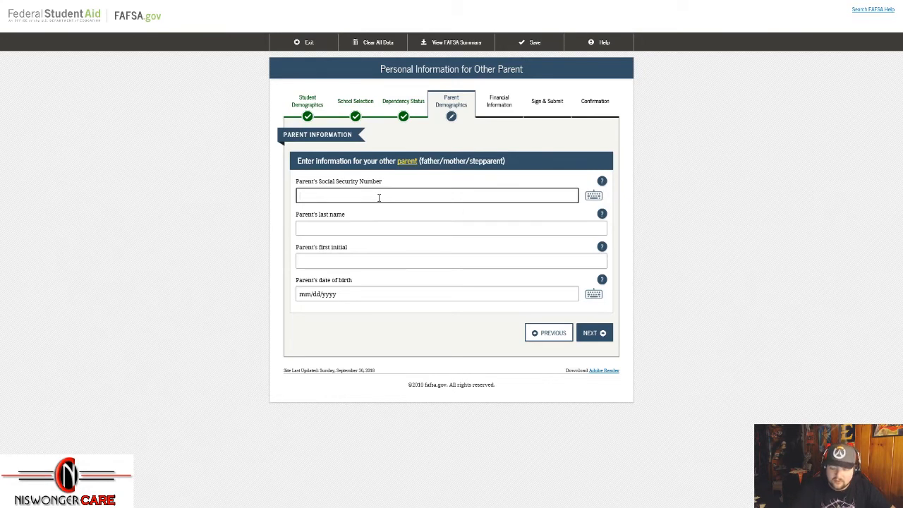
type("15151515")
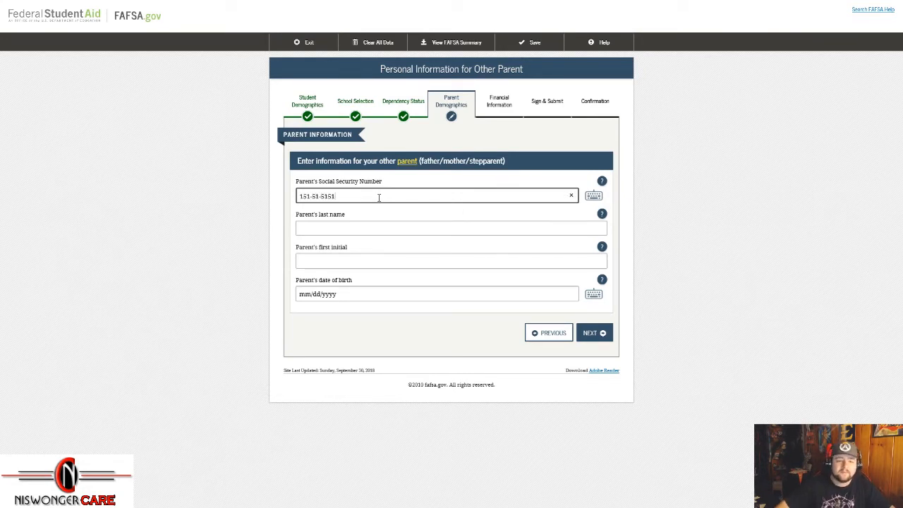
Step: Fill in the other parent's last name, first initial and date of birth
left_click(371, 226)
type("Ninsa")
type("wongerCARE")
key("Tab")
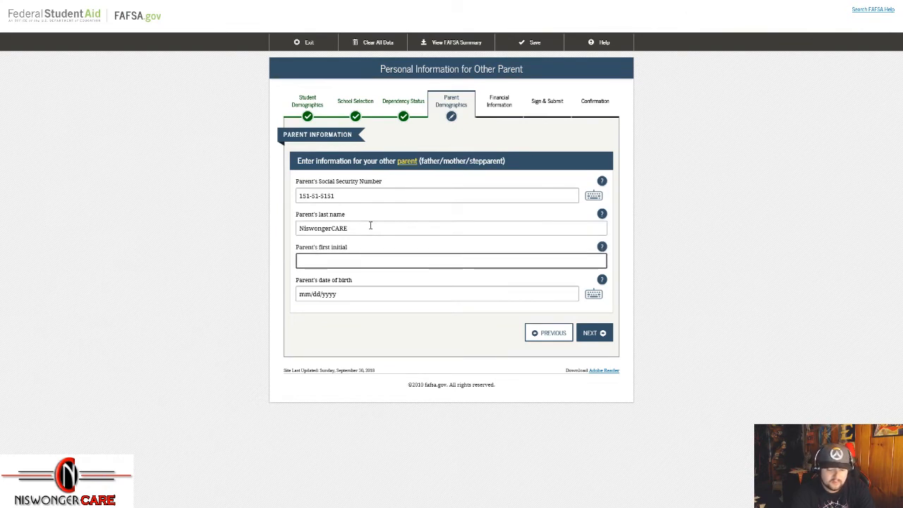
type("G")
key("Tab")
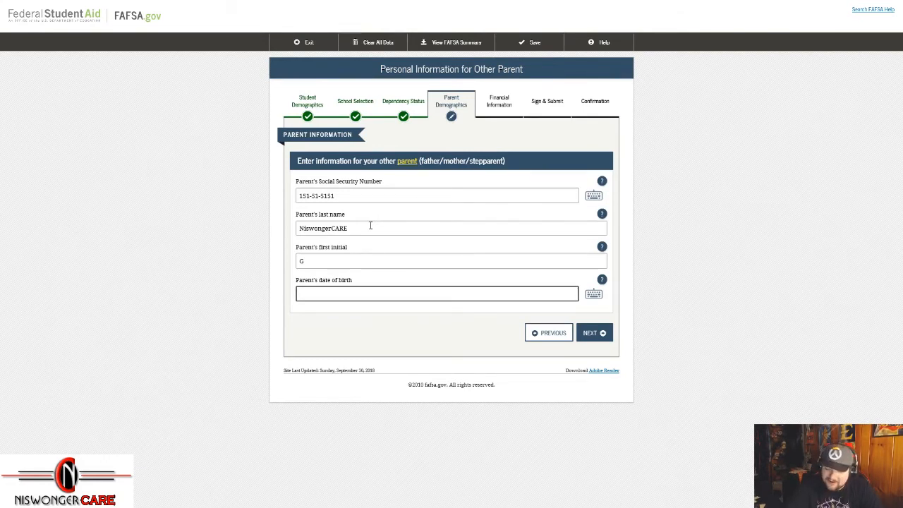
type("02/02/199")
key("BackSpace")
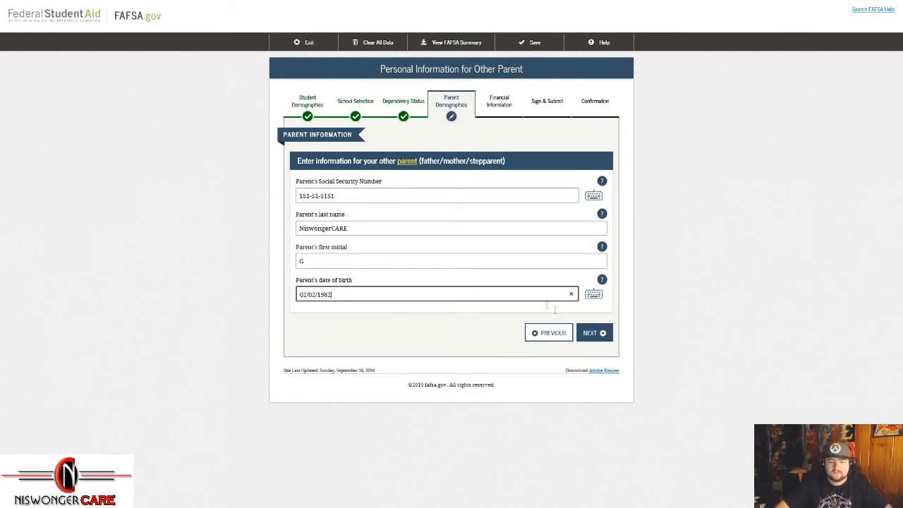
left_click(597, 342)
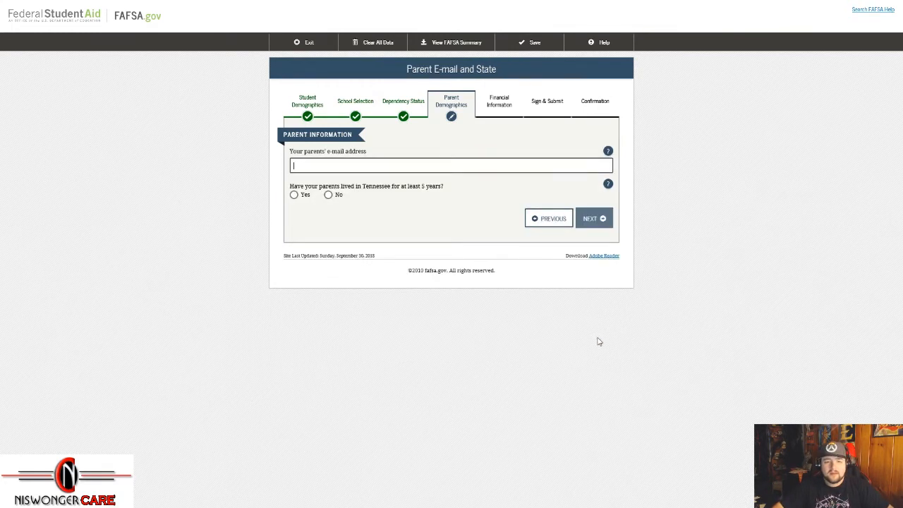
Step: Answer Yes to the parents having lived in Tennessee for at least 5 years
left_click(313, 169)
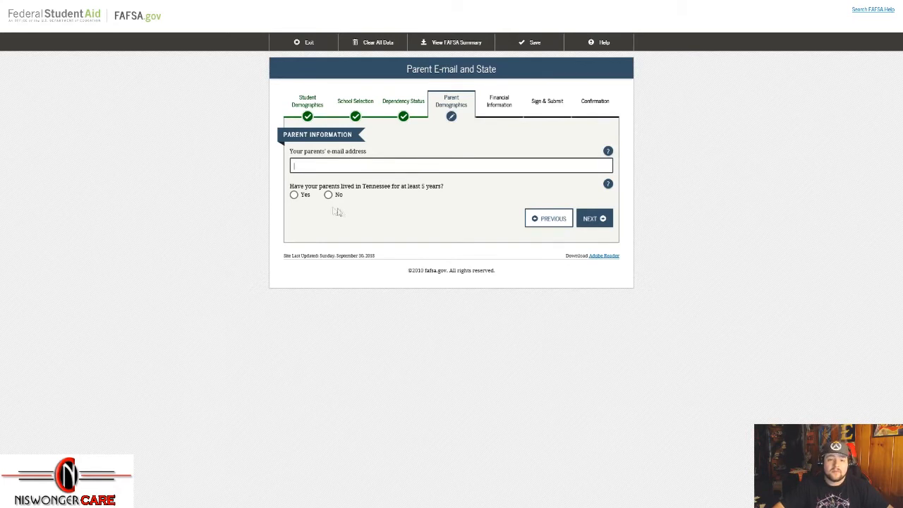
left_click(294, 195)
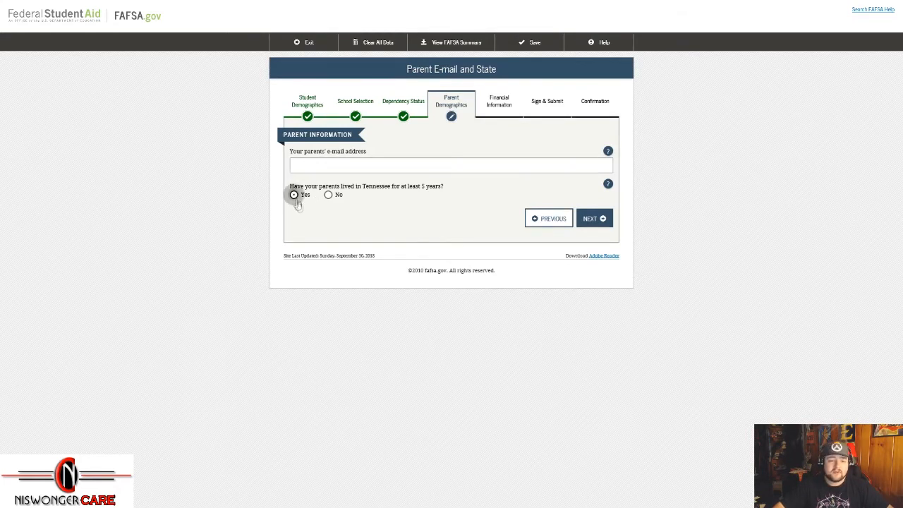
left_click(605, 223)
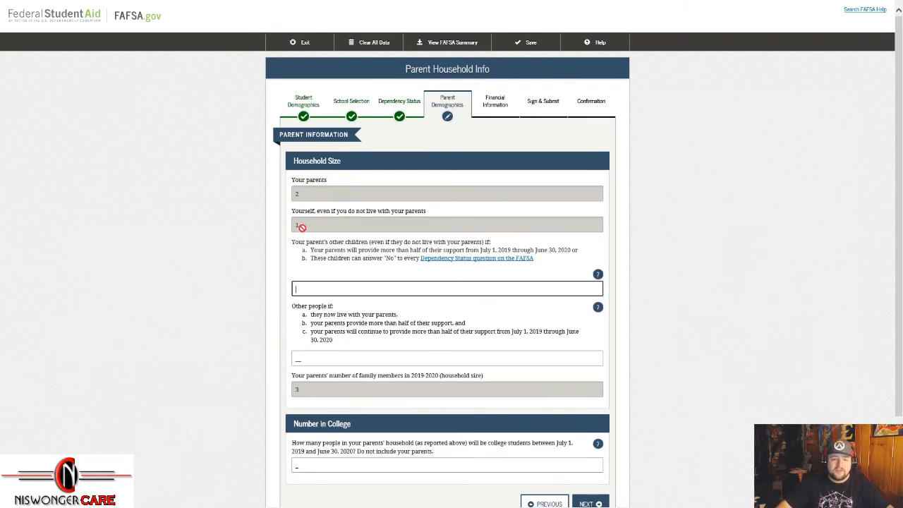
Step: Enter 1 other child and 1 other person for a household of 5, with 2 in college
left_click_drag(293, 162, 364, 162)
left_click(302, 351)
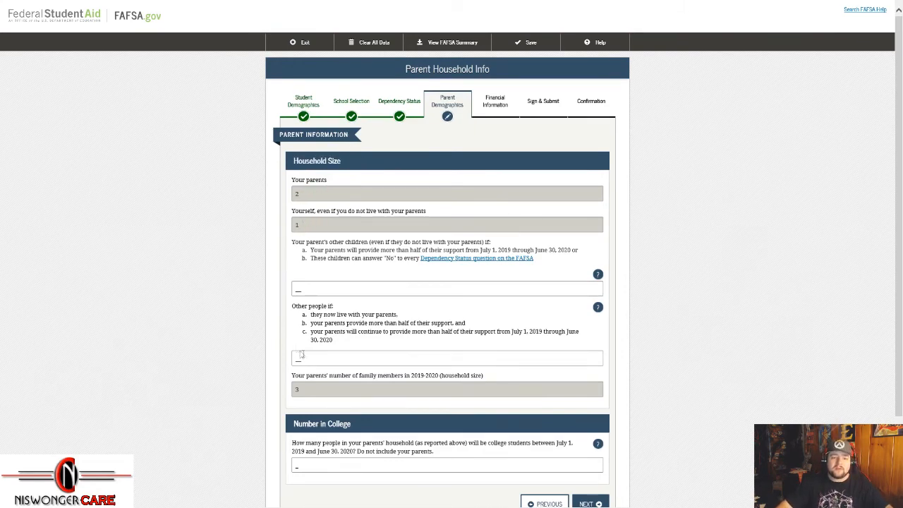
scroll(304, 342, "down", 1)
left_click(318, 212)
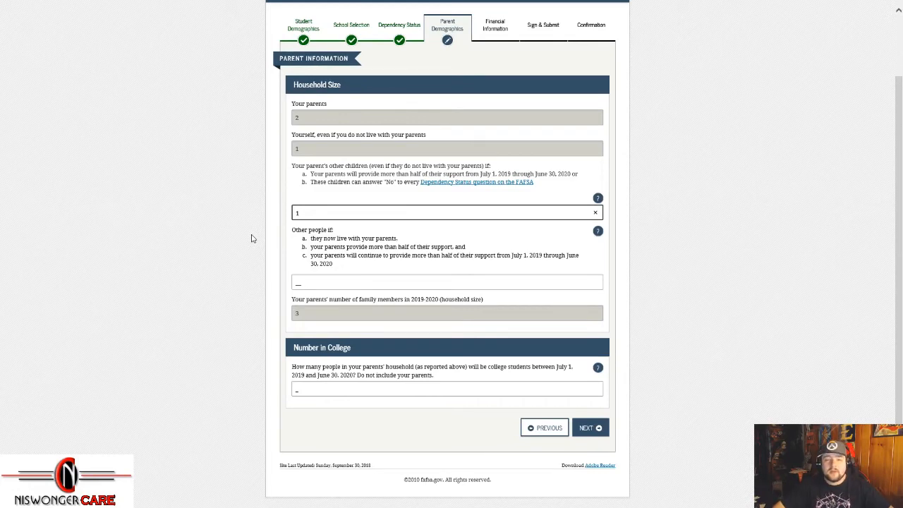
left_click(252, 273)
scroll(252, 275, "down", 1)
left_click_drag(293, 211, 456, 233)
left_click(357, 263)
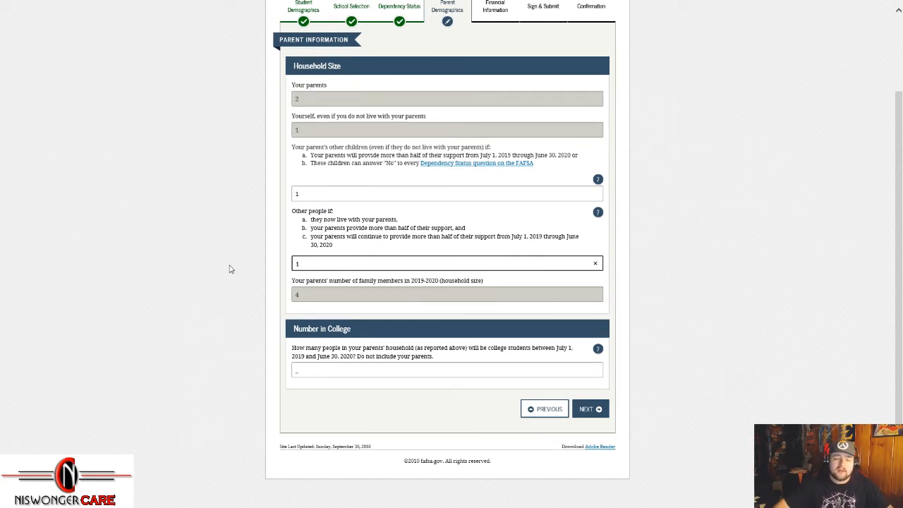
left_click(253, 312)
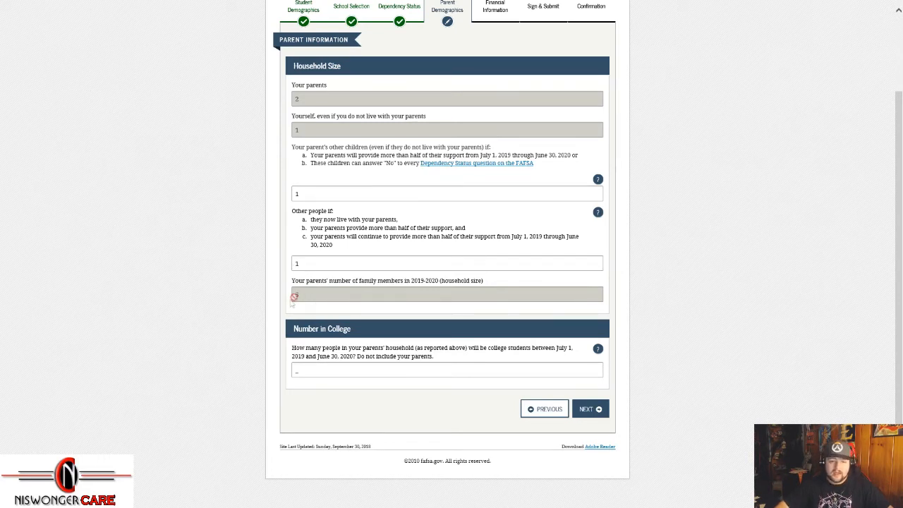
left_click(314, 367)
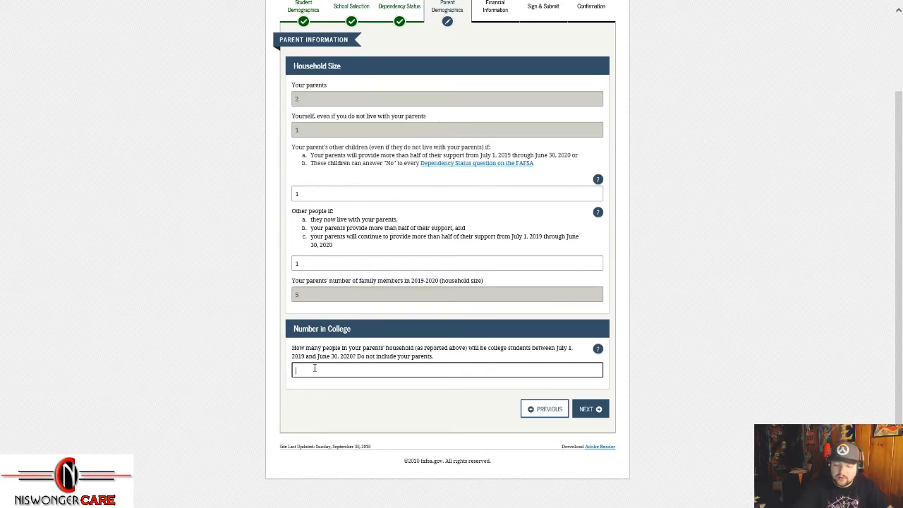
left_click(337, 432)
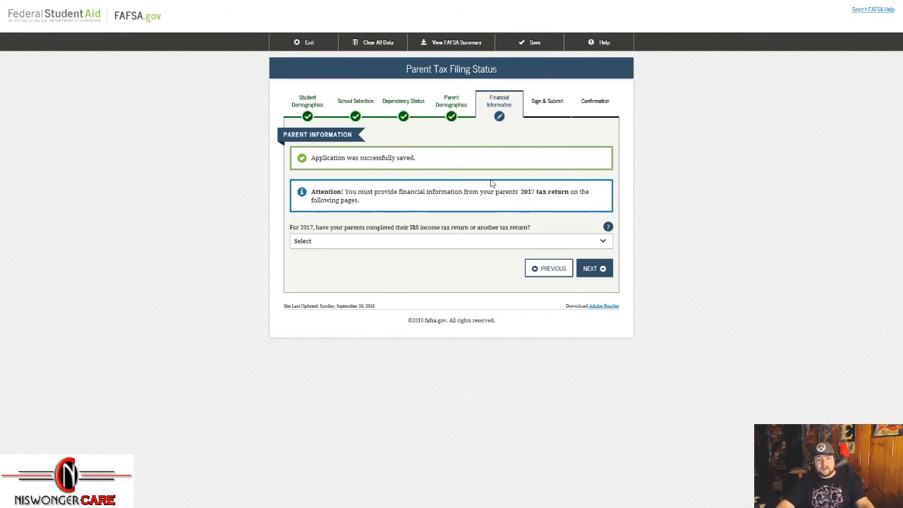
Step: Mark the parents' 2017 return Already completed, Married-Filed Joint Return, not foreign, then link to IRS
left_click(450, 246)
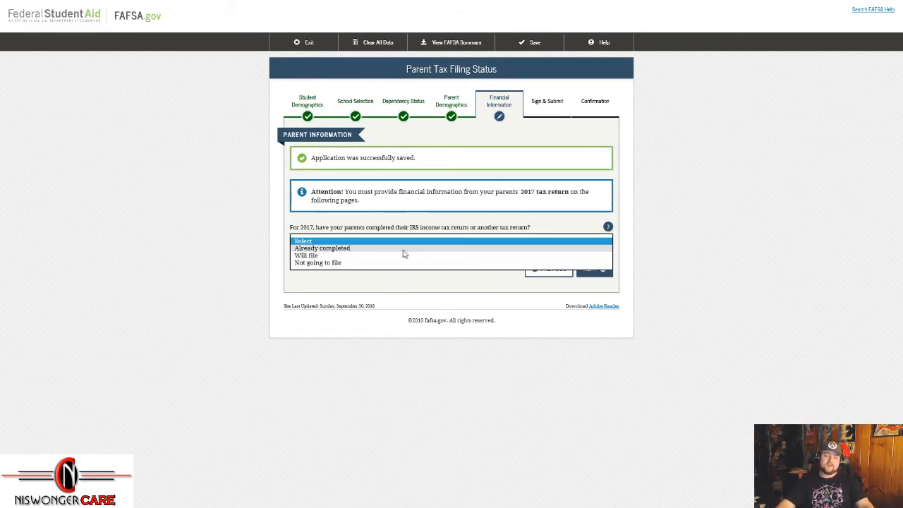
left_click(337, 250)
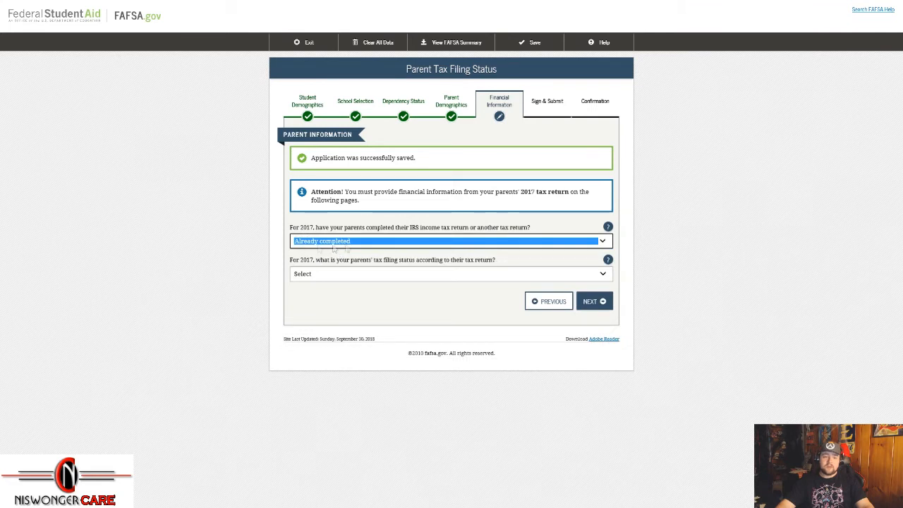
left_click_drag(316, 261, 456, 283)
left_click(453, 278)
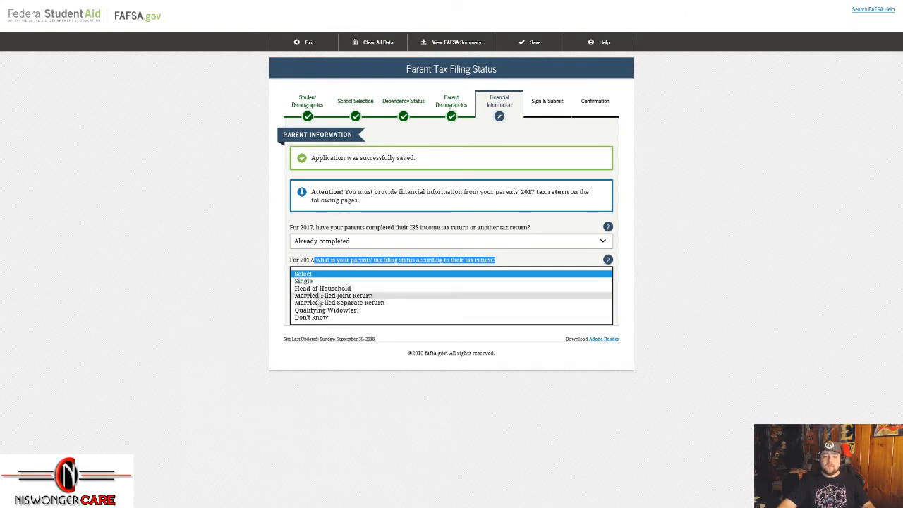
left_click(355, 296)
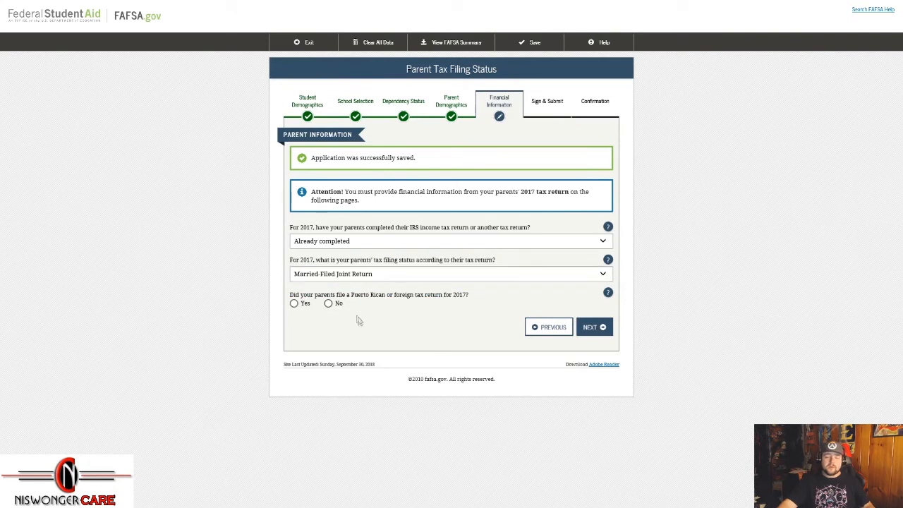
left_click_drag(346, 295, 481, 301)
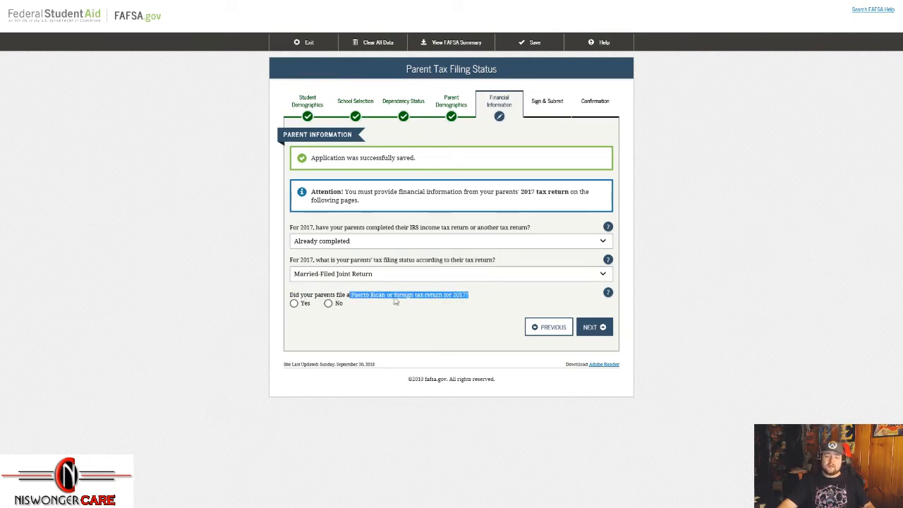
left_click(328, 304)
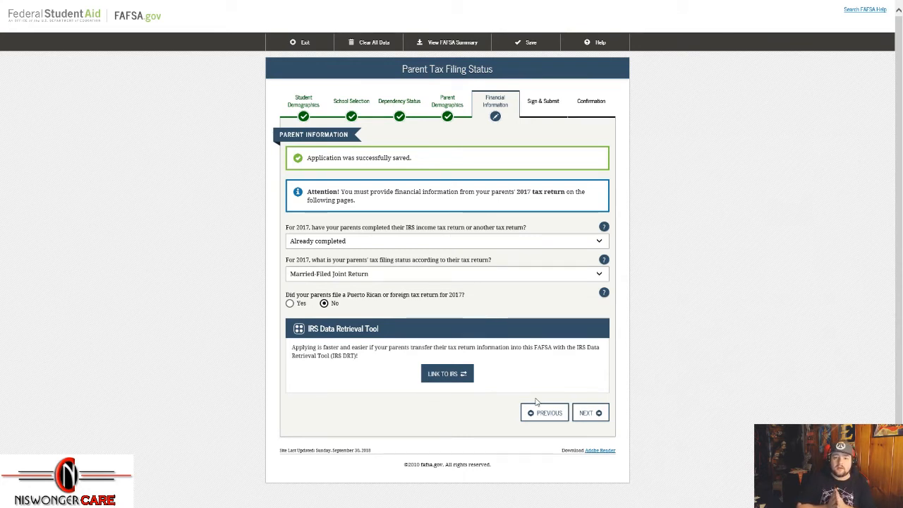
left_click(434, 376)
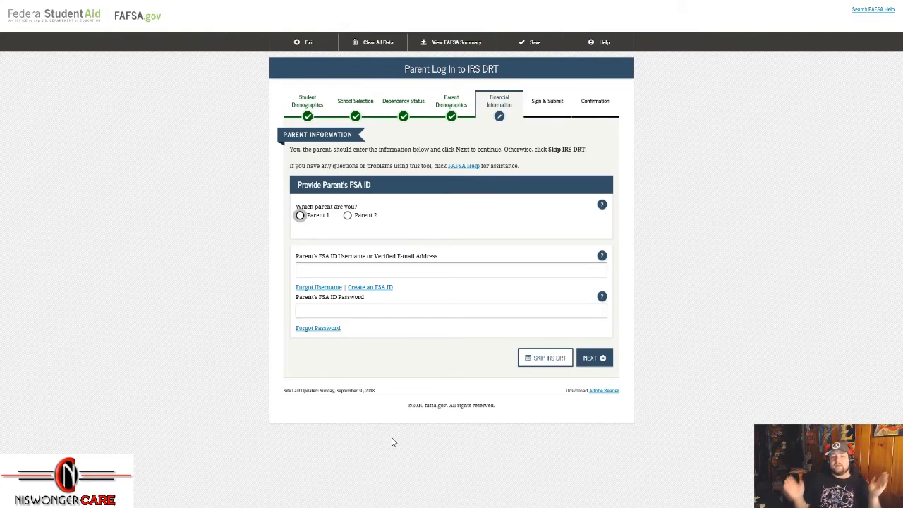
Step: Select Parent 1 as the filer and skip the IRS Data Retrieval Tool
left_click(301, 217)
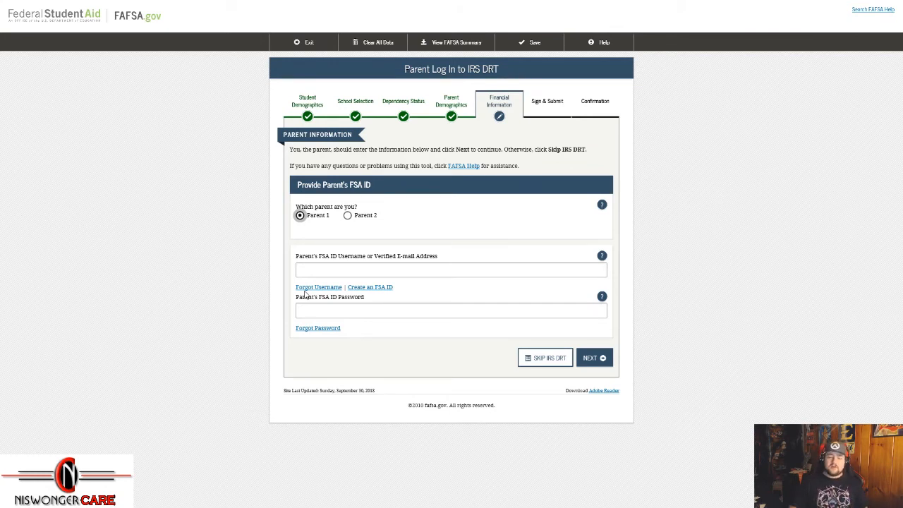
left_click(545, 357)
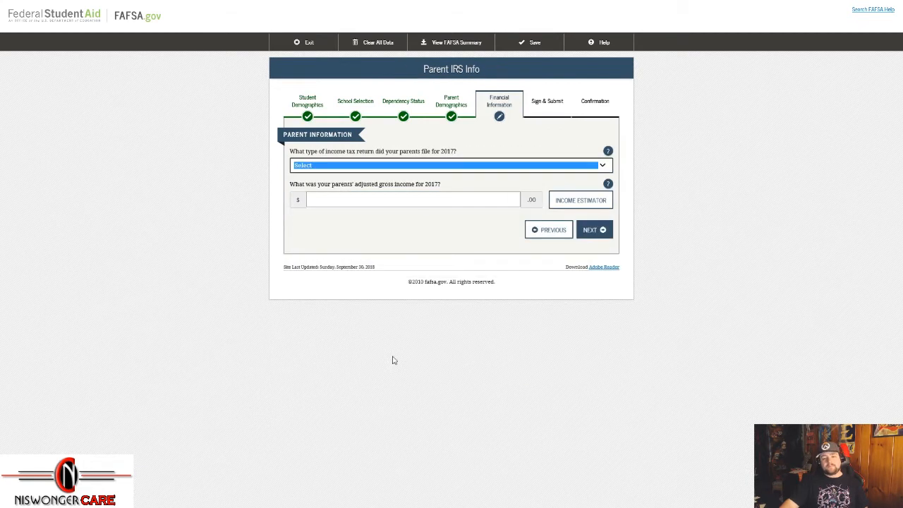
Step: Choose IRS 1040 as the return type and enter 50,000 adjusted gross income
left_click(409, 168)
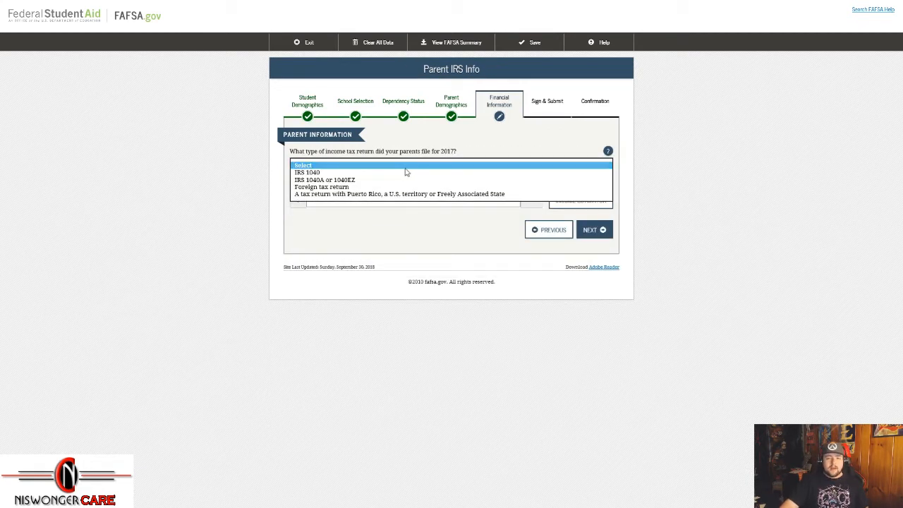
left_click(381, 173)
left_click(351, 167)
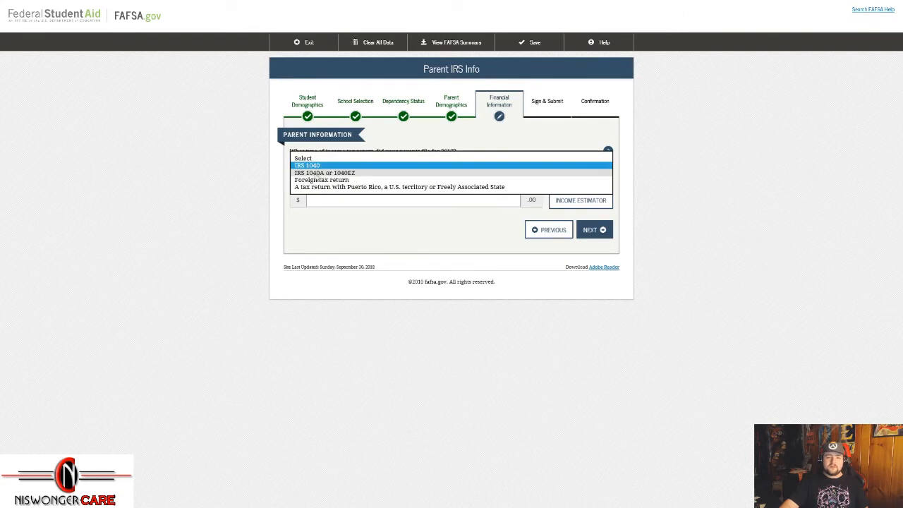
left_click(327, 168)
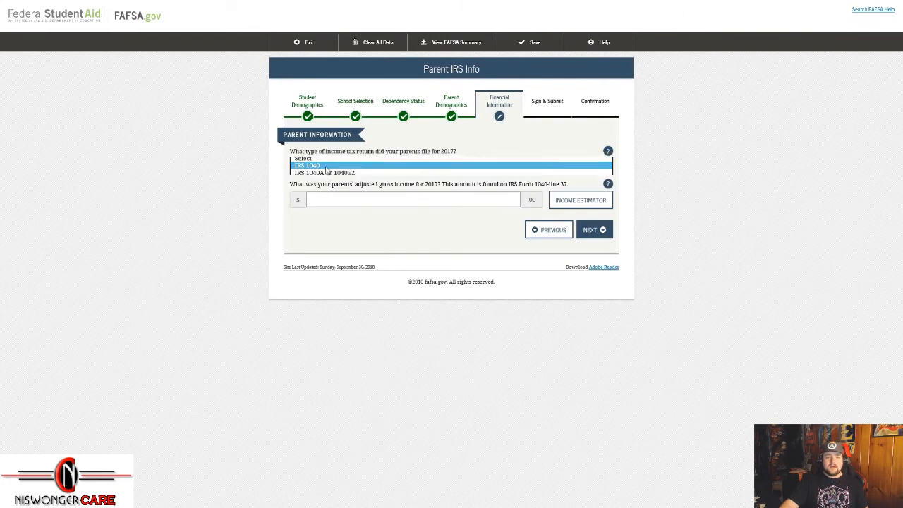
left_click(350, 201)
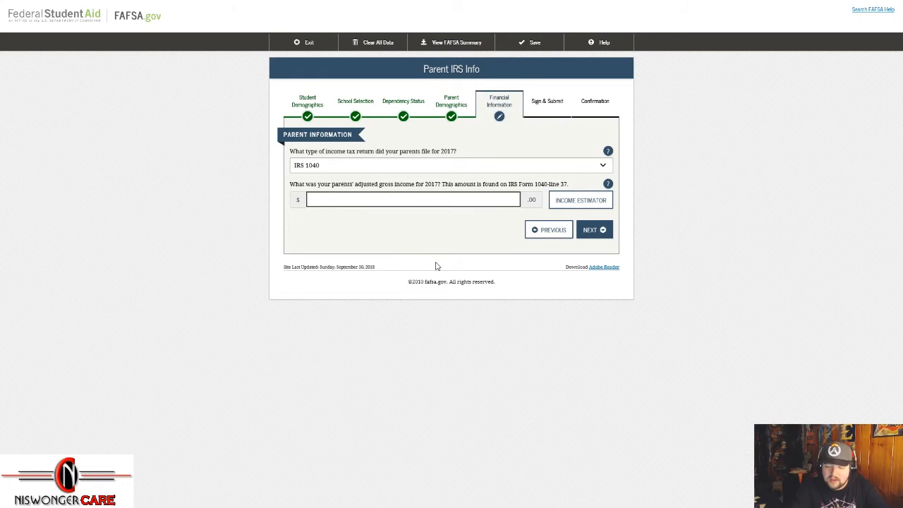
type("50,")
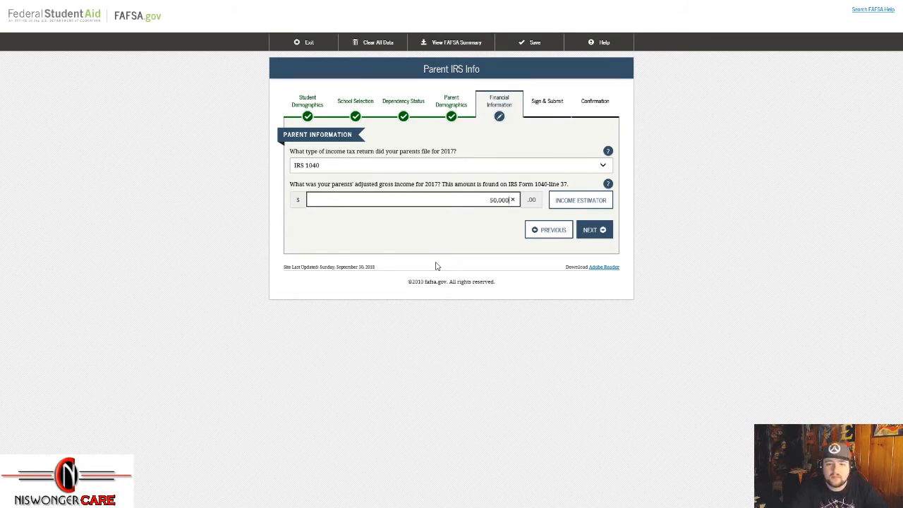
type("000")
left_click(431, 232)
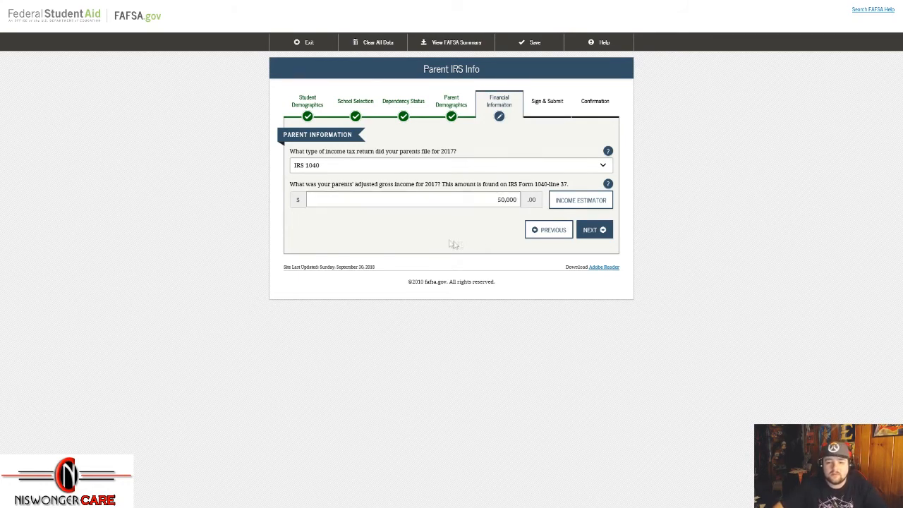
left_click(589, 233)
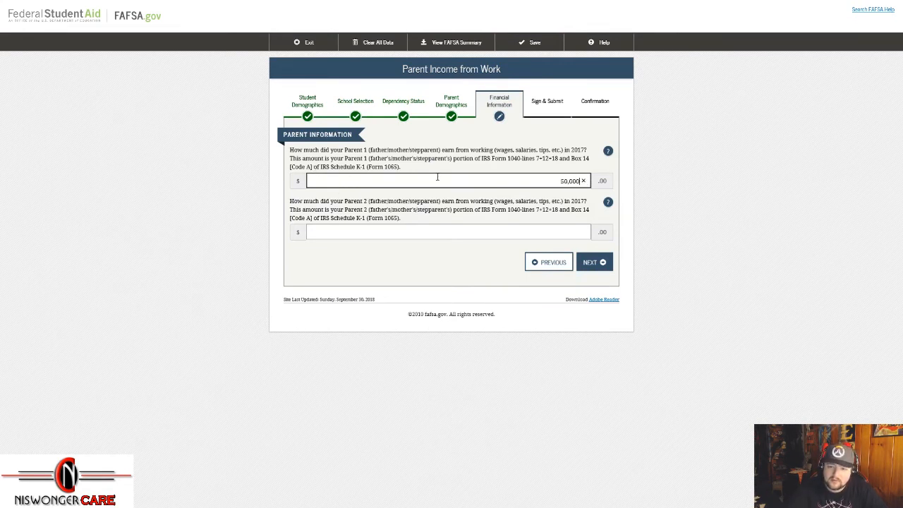
Step: Enter 50,000 work earnings for Parent 1 and 0 for Parent 2, then continue to the IRS info page
left_click(531, 232)
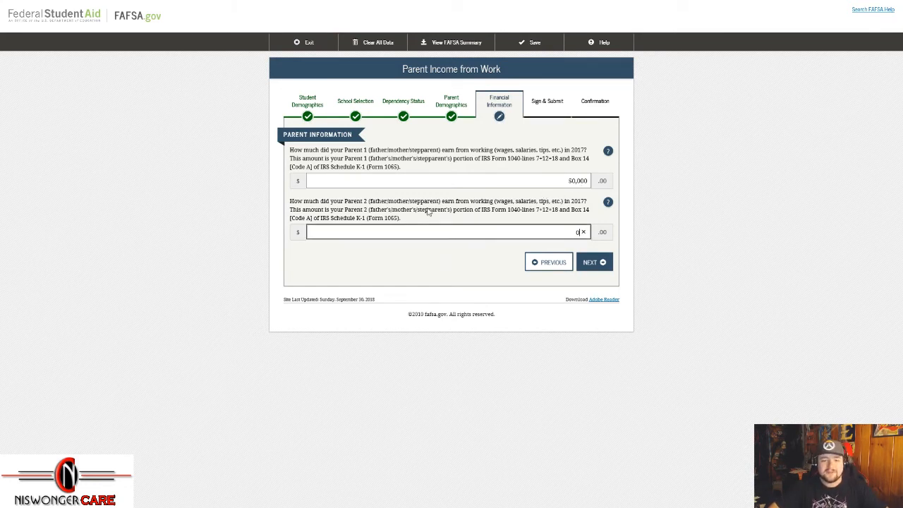
left_click_drag(481, 159, 561, 162)
left_click(550, 175)
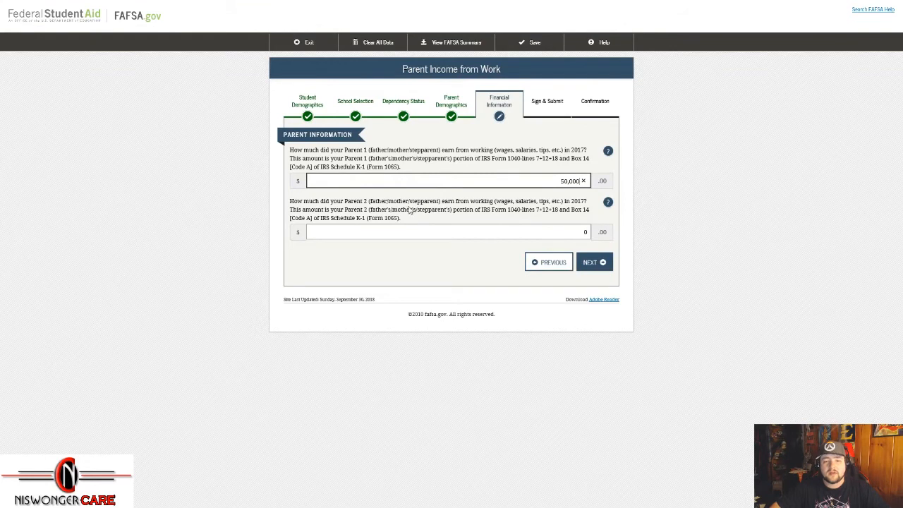
left_click_drag(471, 150, 564, 155)
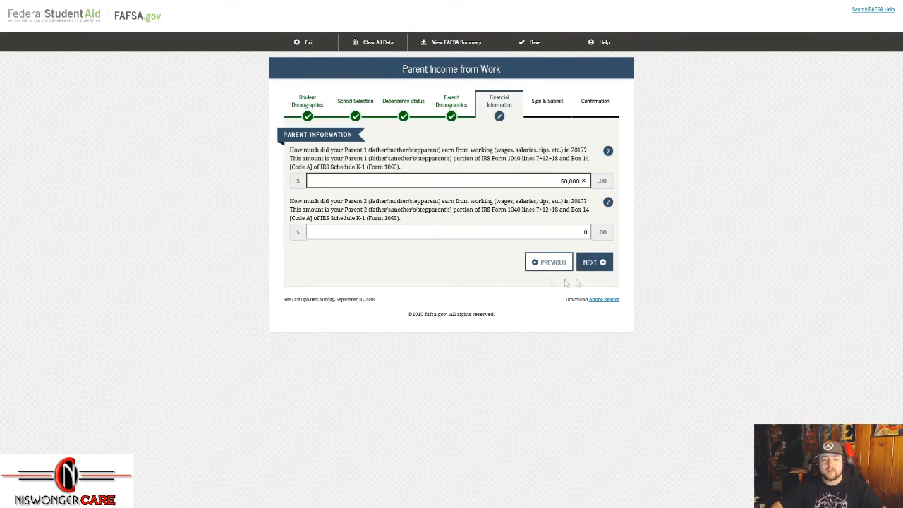
left_click(597, 266)
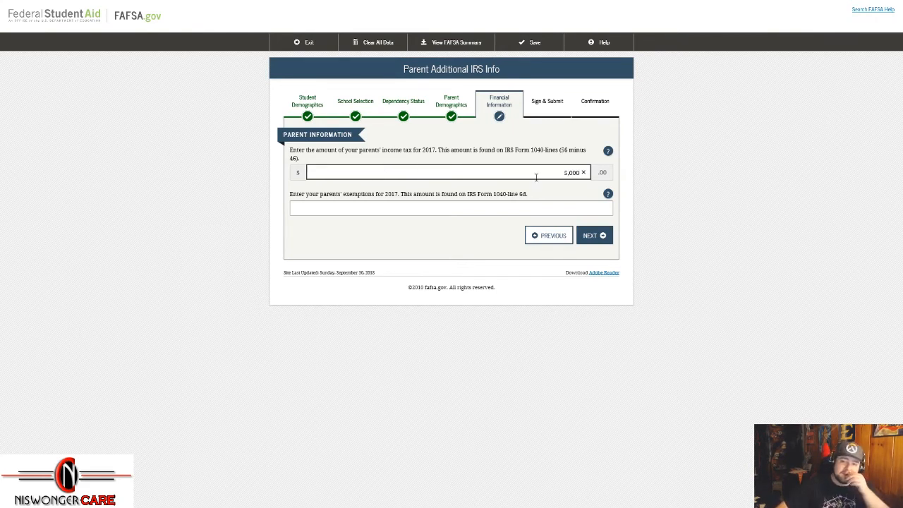
Step: Leave the parents' exemptions at 6 and submit the Parent Additional IRS Info page
left_click(396, 210)
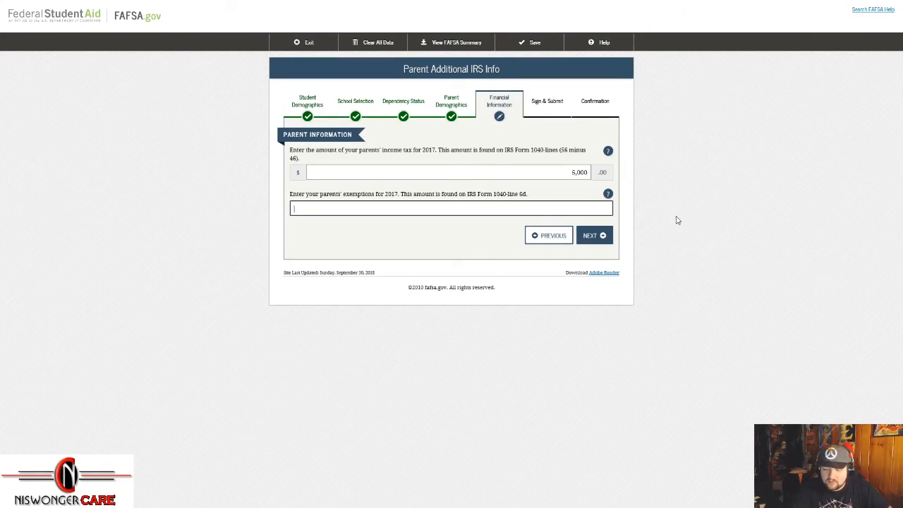
left_click(609, 238)
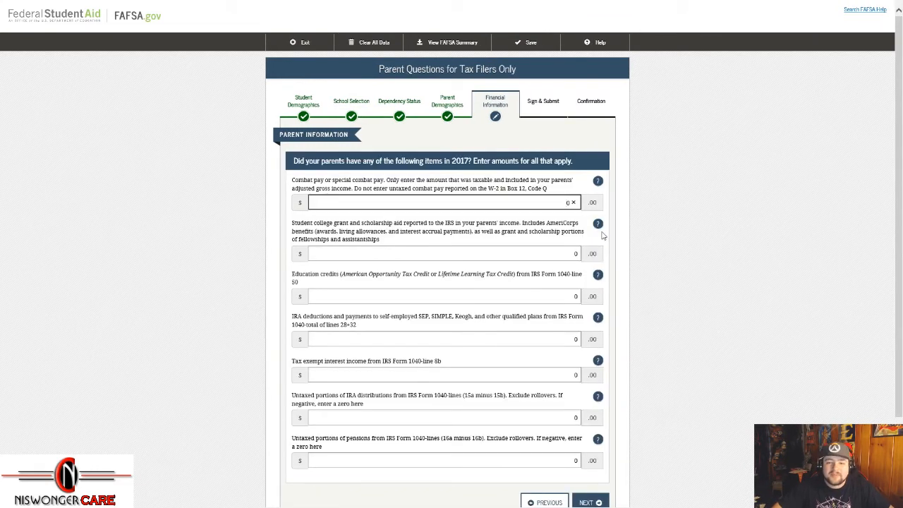
Step: Keep combat pay, grant aid, education credits, IRA deductions and tax-exempt interest at 0
scroll(449, 182, "down", 2)
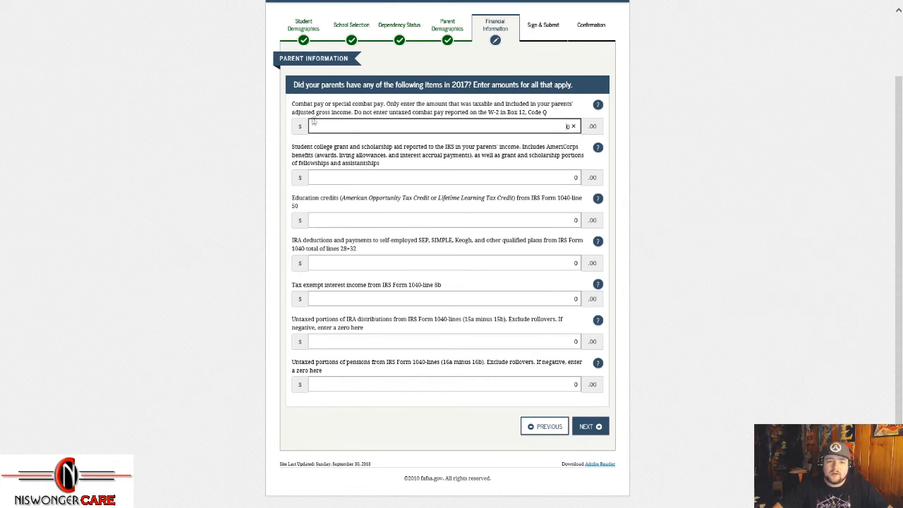
left_click_drag(291, 103, 417, 103)
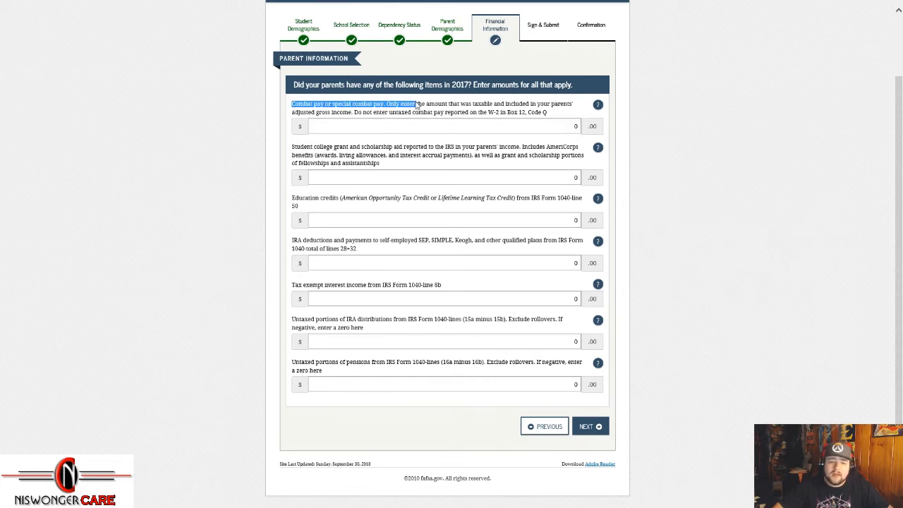
left_click_drag(293, 147, 464, 148)
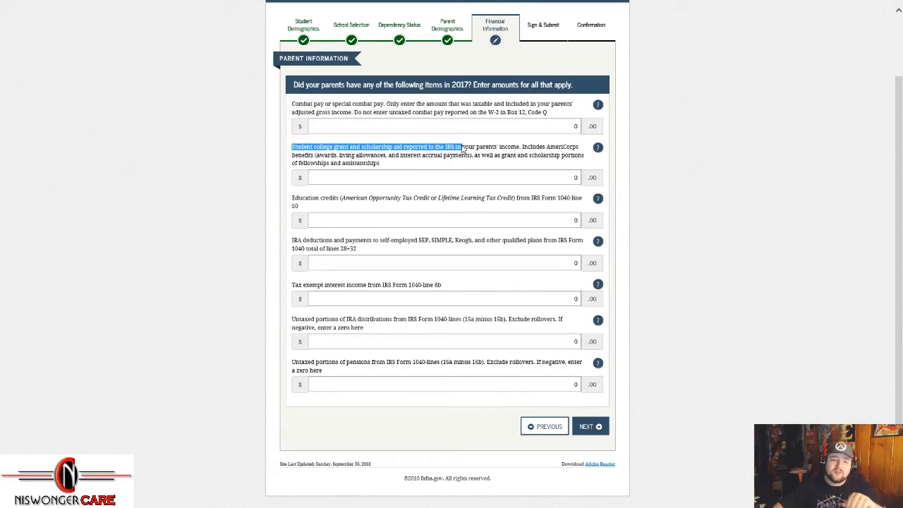
left_click(571, 177)
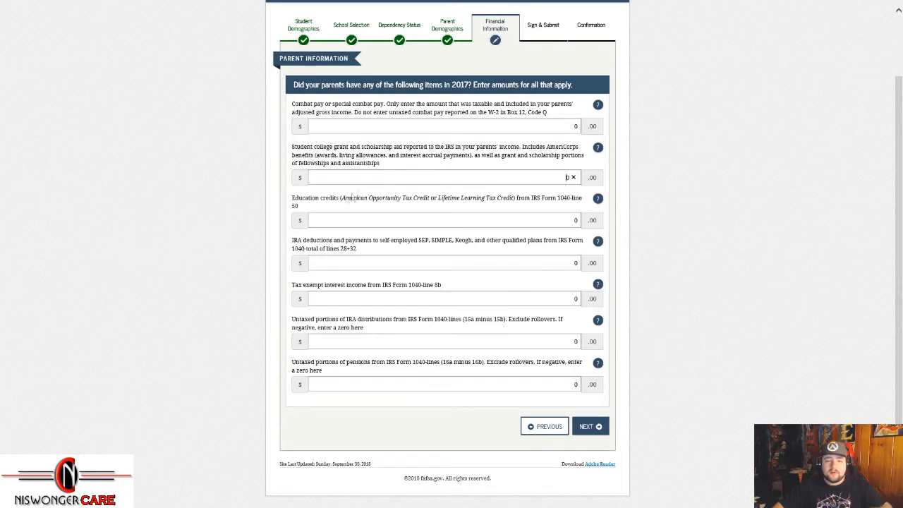
left_click_drag(292, 199, 519, 201)
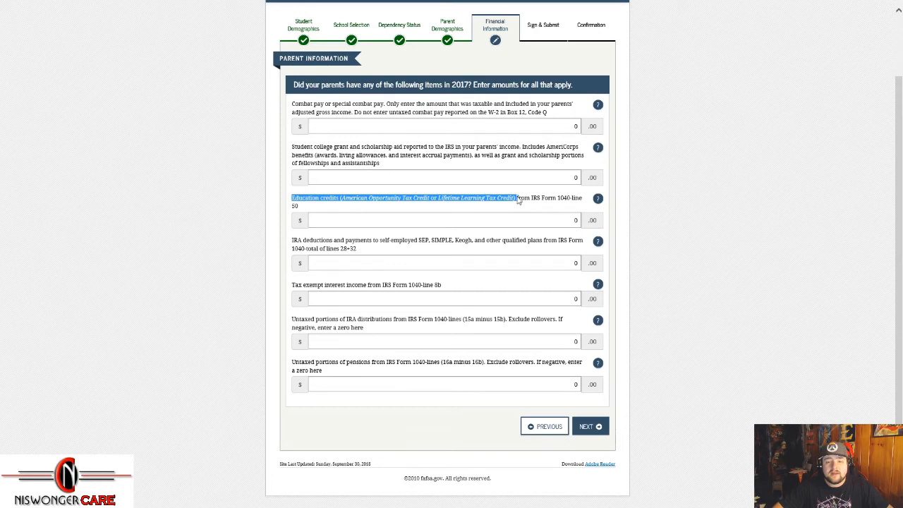
left_click(574, 218)
left_click_drag(292, 241, 585, 244)
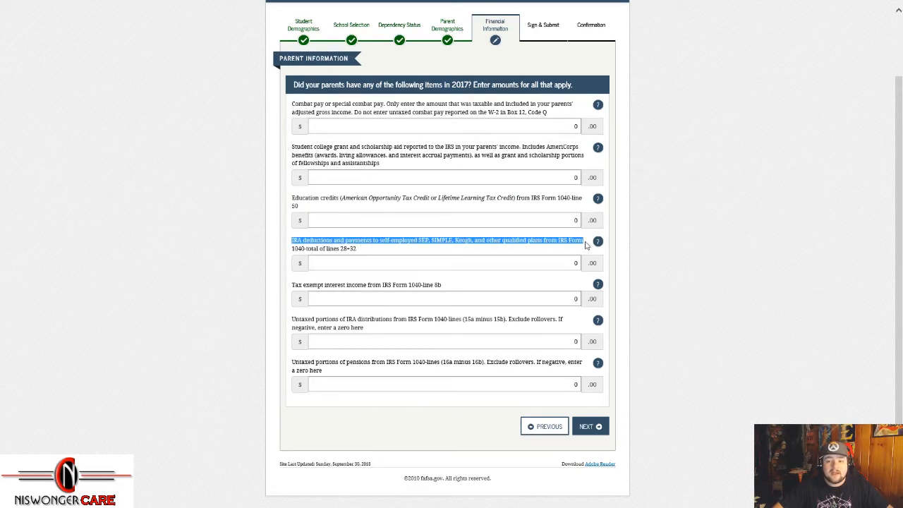
left_click(584, 244)
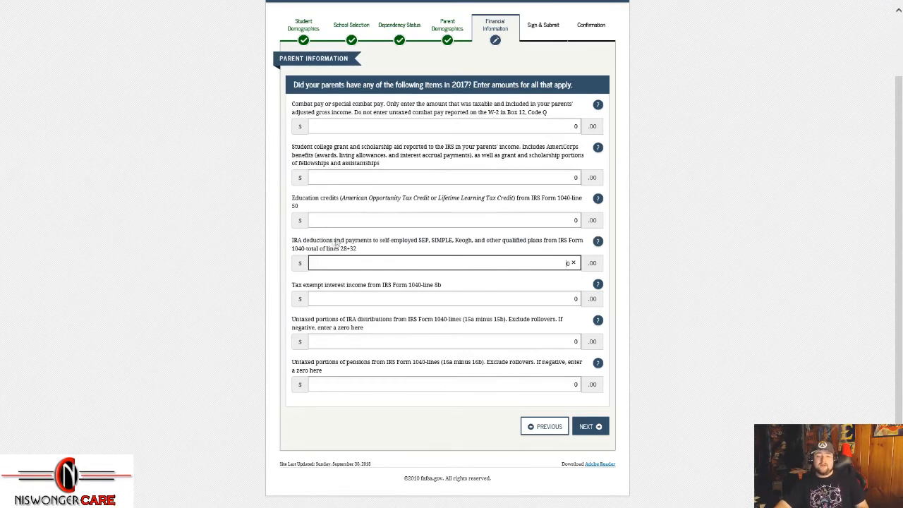
left_click_drag(294, 285, 400, 285)
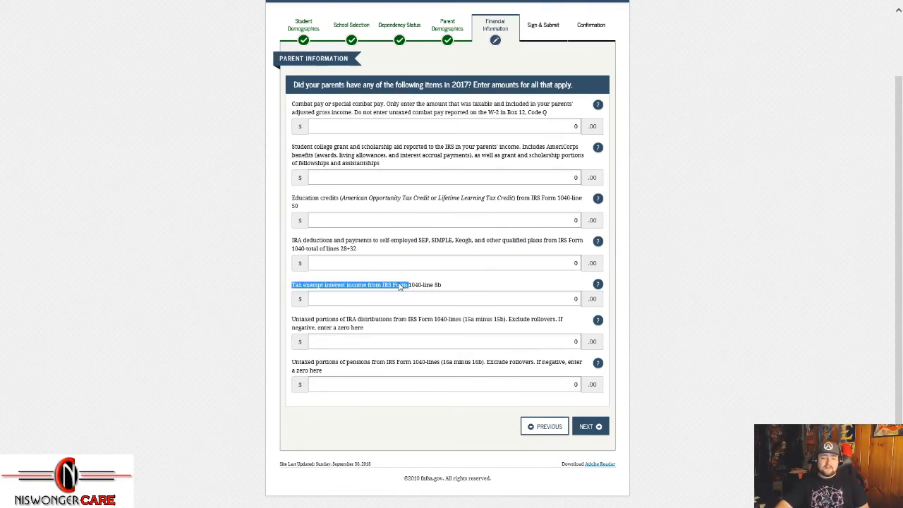
left_click(400, 286)
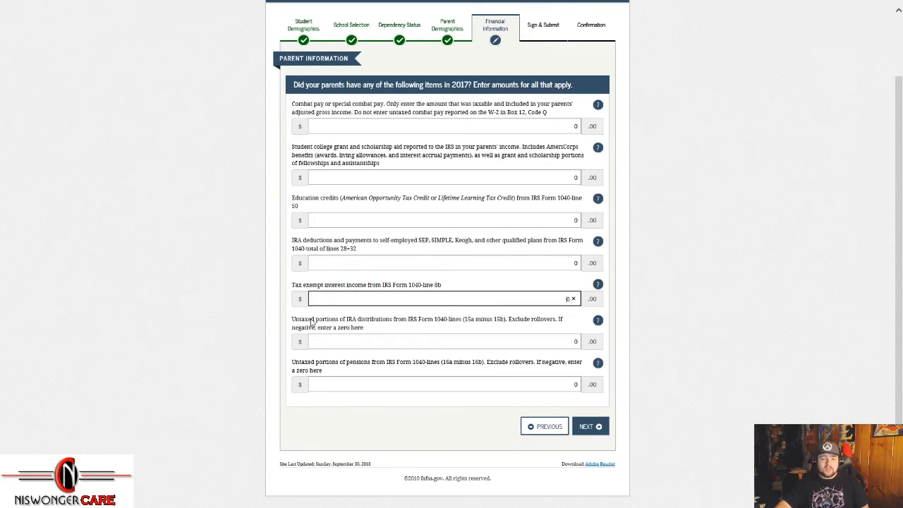
Step: Keep untaxed IRA distributions and pensions at 0 and submit the tax-filer questions page
scroll(311, 318, "down", 1)
left_click_drag(293, 302, 477, 304)
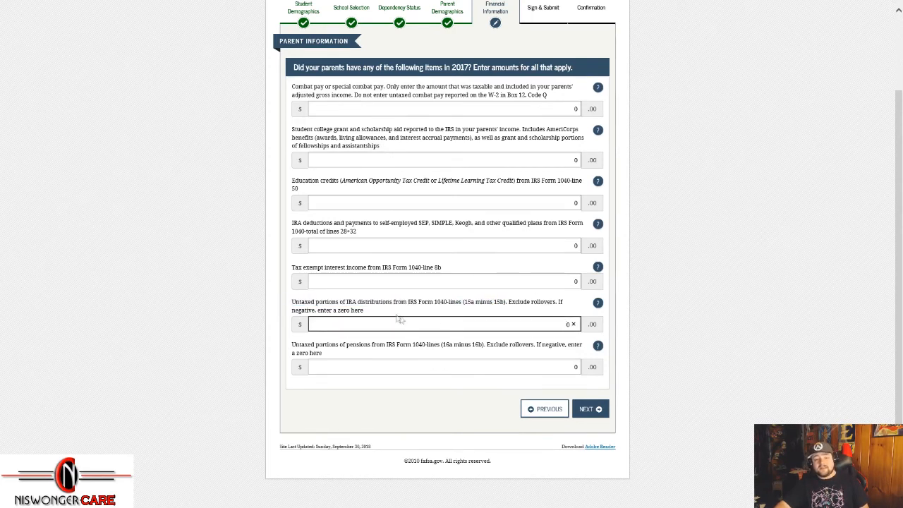
left_click_drag(463, 303, 504, 305)
left_click(480, 319)
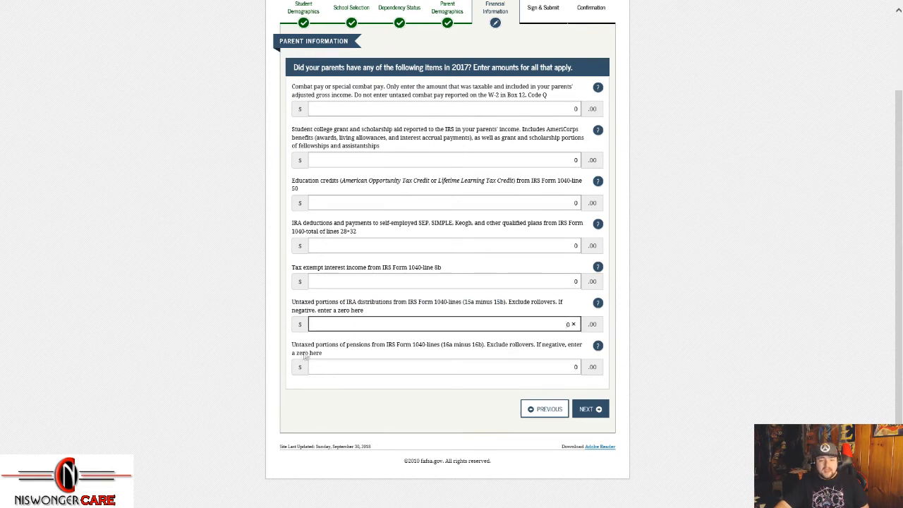
left_click_drag(292, 345, 406, 350)
left_click(407, 350)
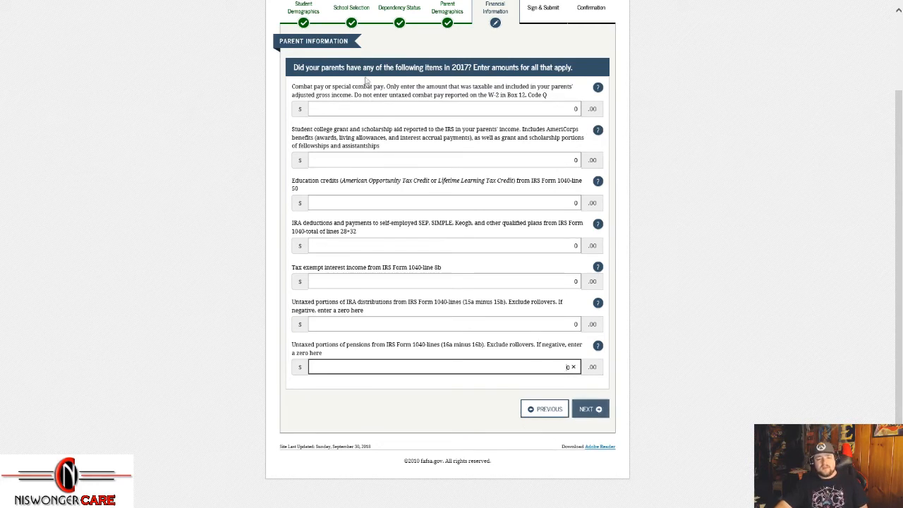
left_click(600, 421)
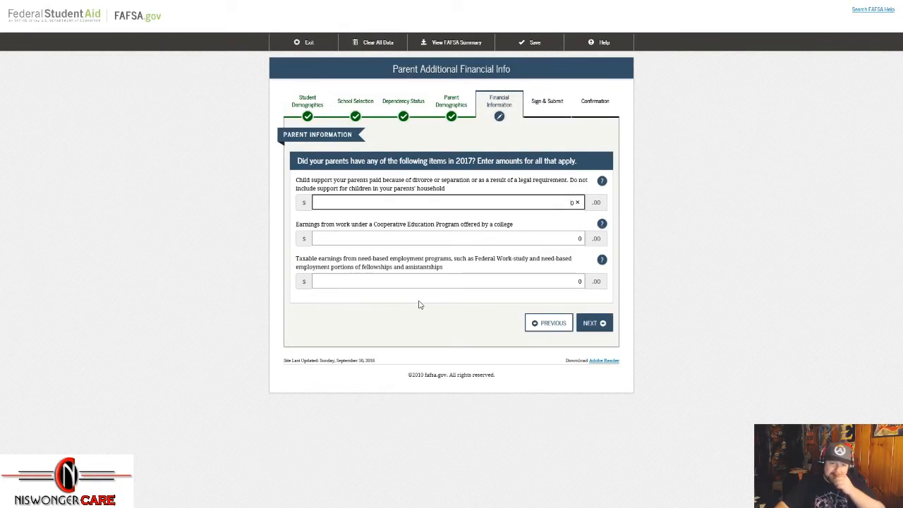
left_click_drag(297, 182, 562, 182)
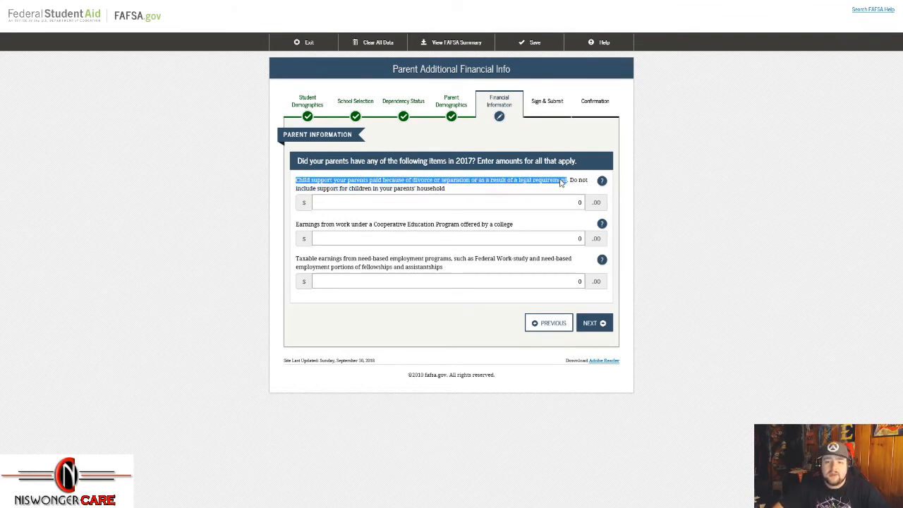
left_click(578, 203)
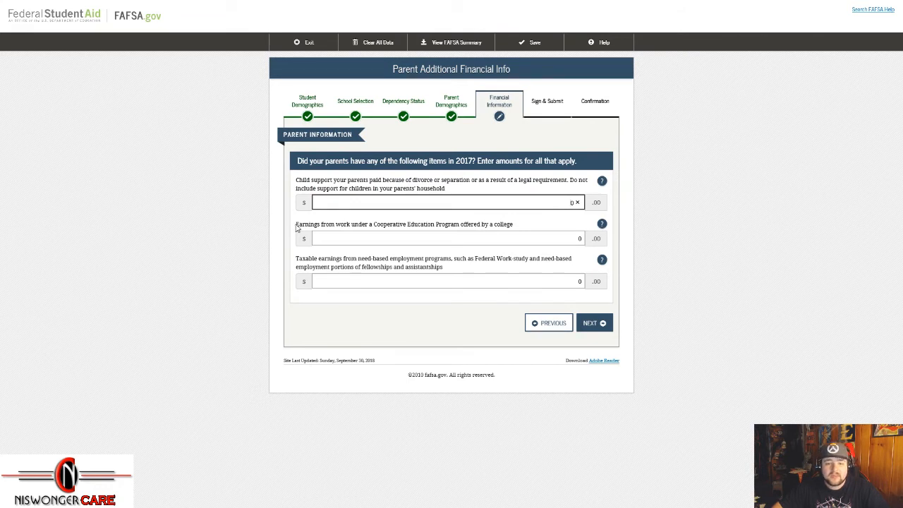
left_click_drag(297, 225, 463, 227)
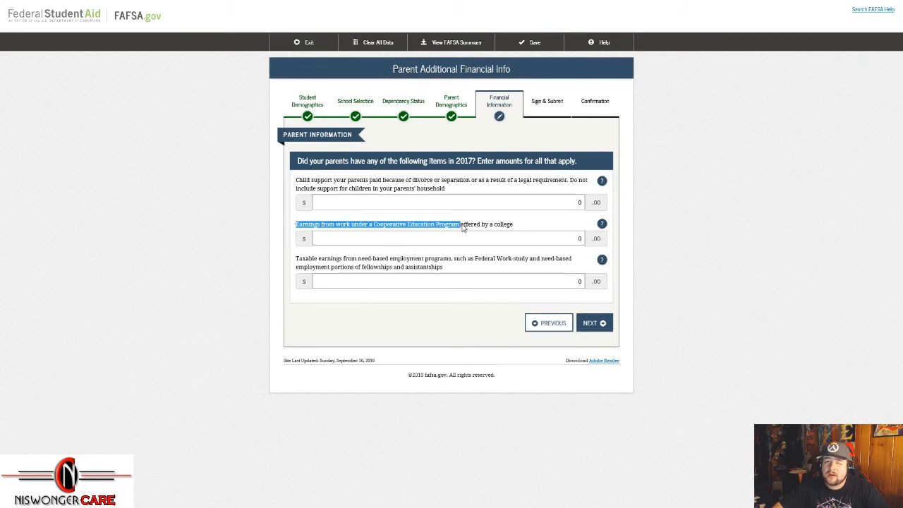
left_click(463, 227)
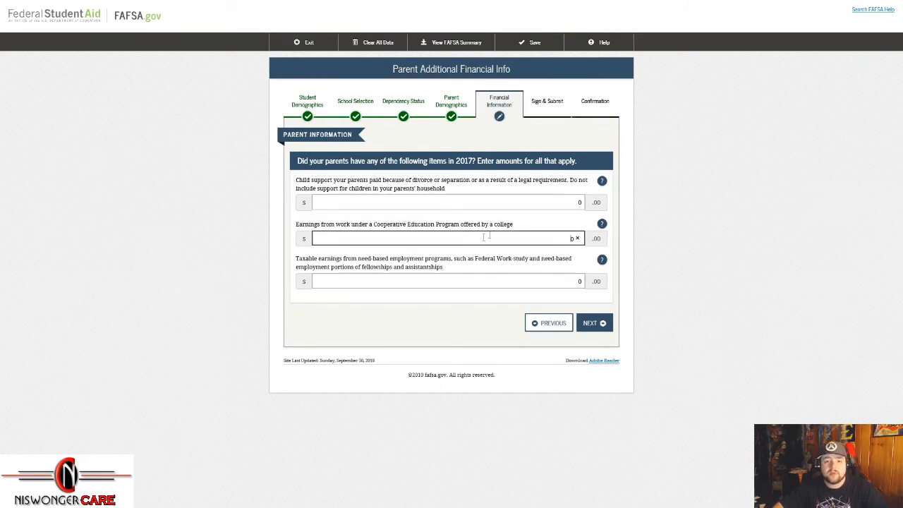
left_click_drag(295, 260, 453, 264)
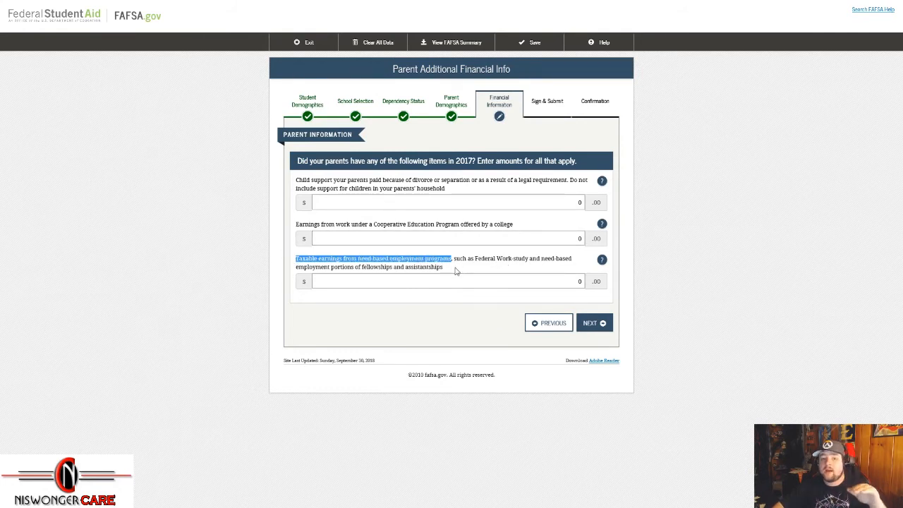
left_click_drag(443, 269, 364, 270)
left_click(365, 270)
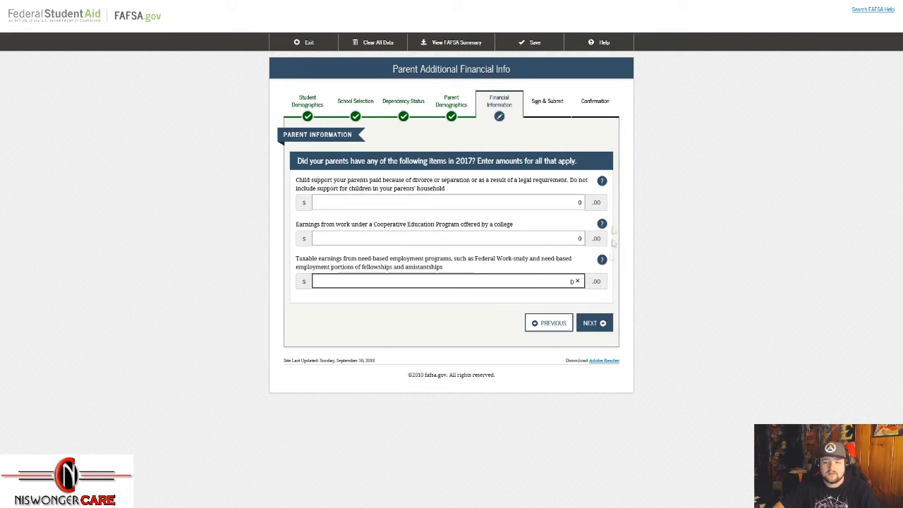
Step: Submit the additional financial info page and keep child support and housing allowances at 0
left_click(604, 327)
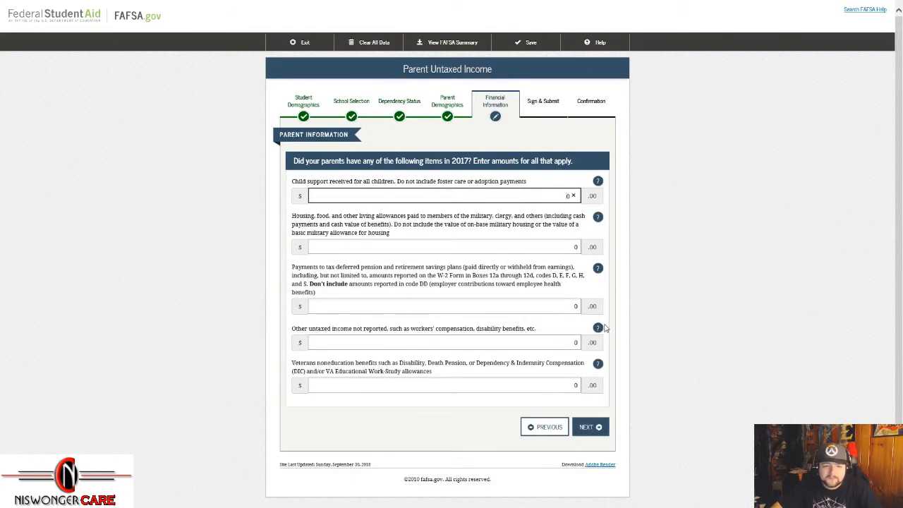
left_click_drag(292, 181, 347, 187)
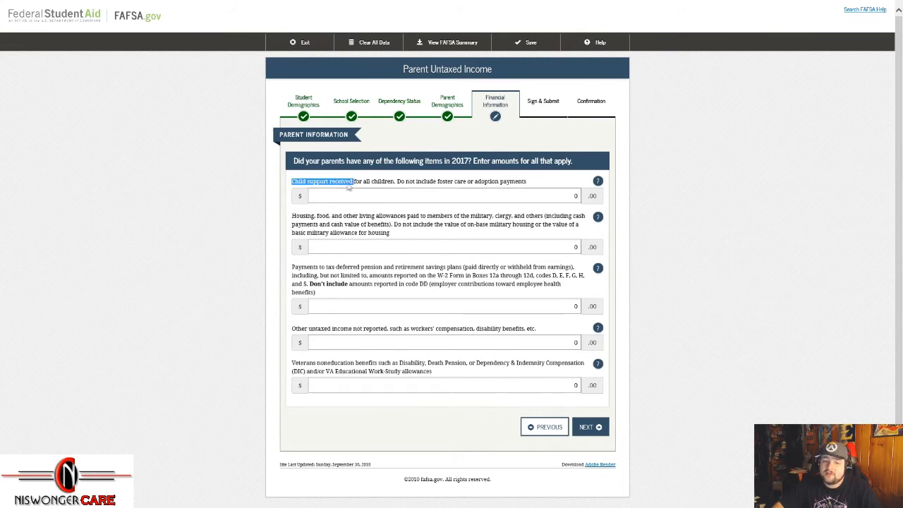
left_click(352, 186)
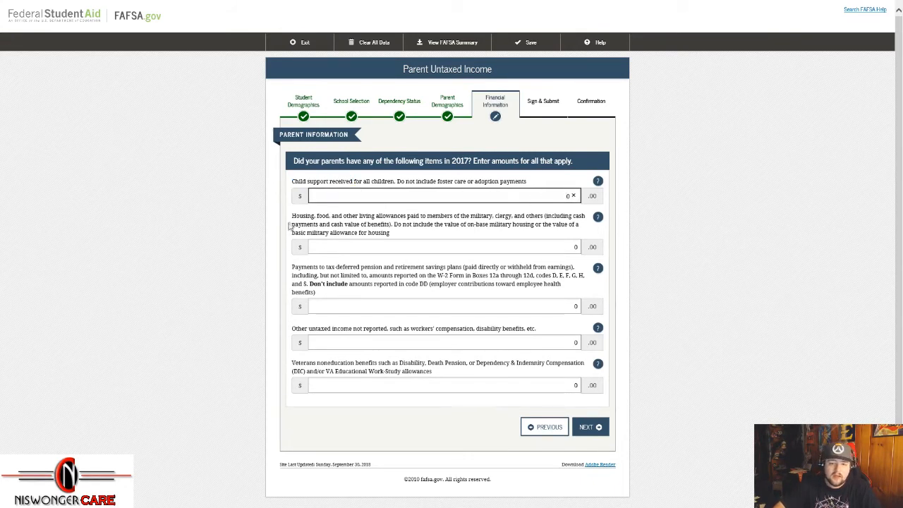
left_click_drag(471, 217, 543, 219)
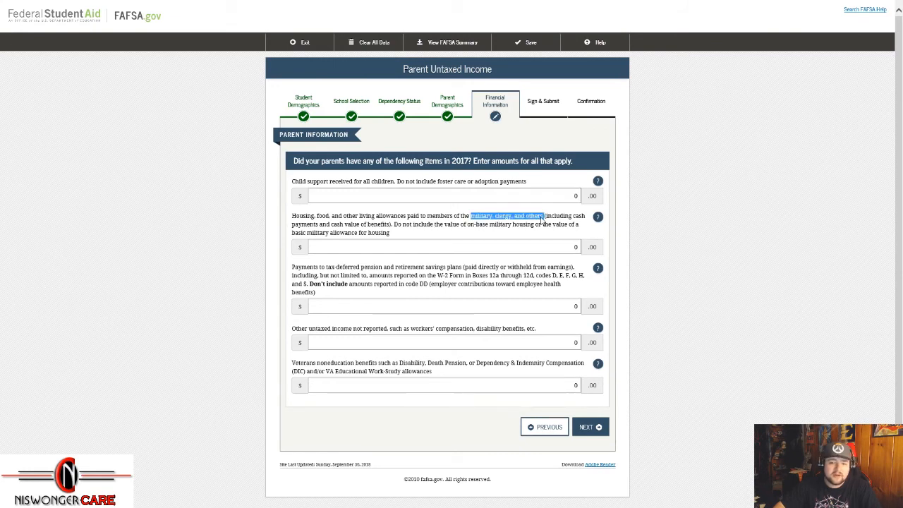
left_click(543, 221)
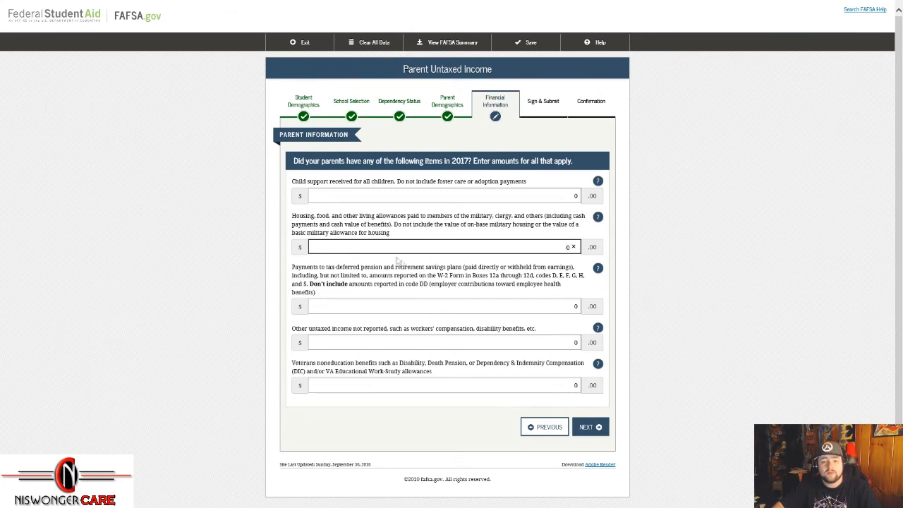
Step: Keep tax-deferred pension payments, disability and veterans noneducation benefits at 0
scroll(396, 330, "down", 1)
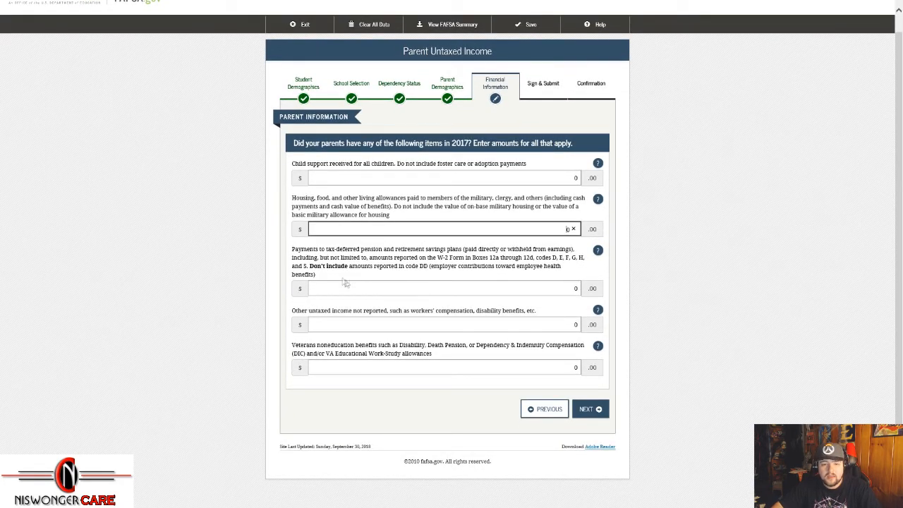
left_click_drag(293, 249, 415, 257)
left_click(416, 257)
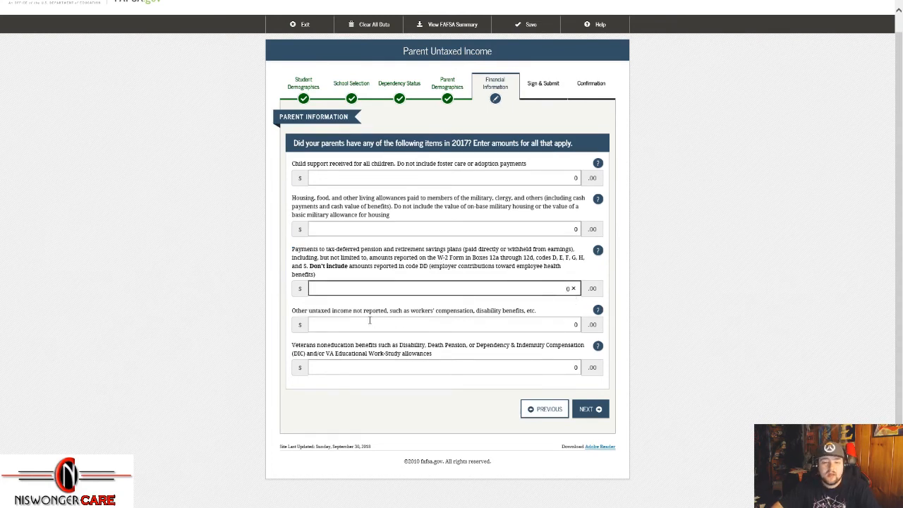
left_click_drag(525, 312, 412, 312)
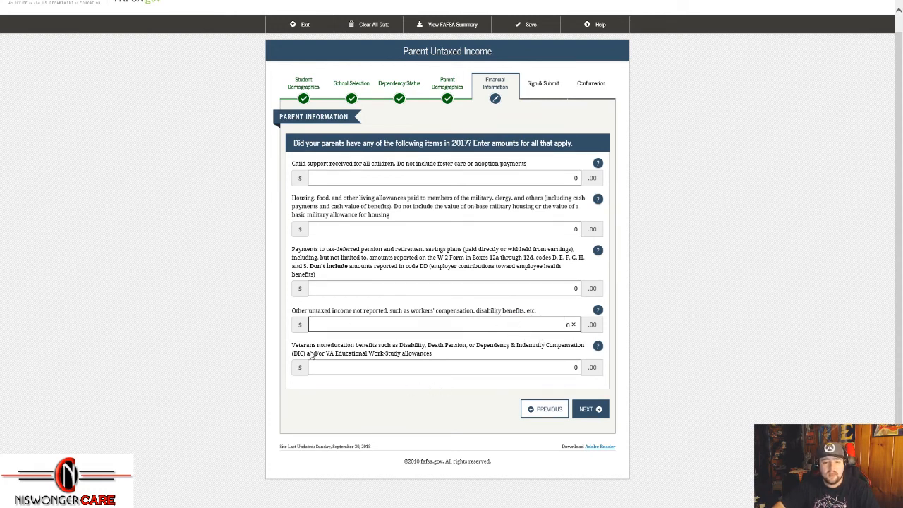
left_click_drag(400, 345, 573, 349)
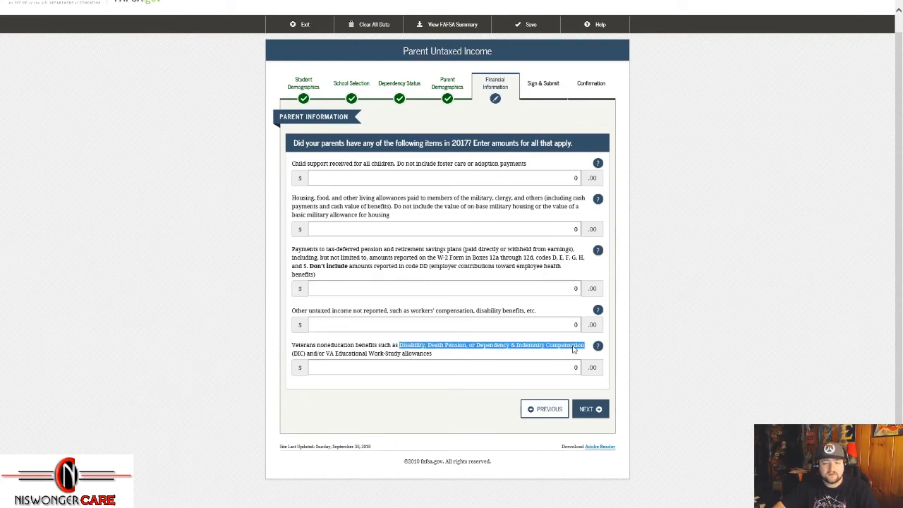
left_click(575, 367)
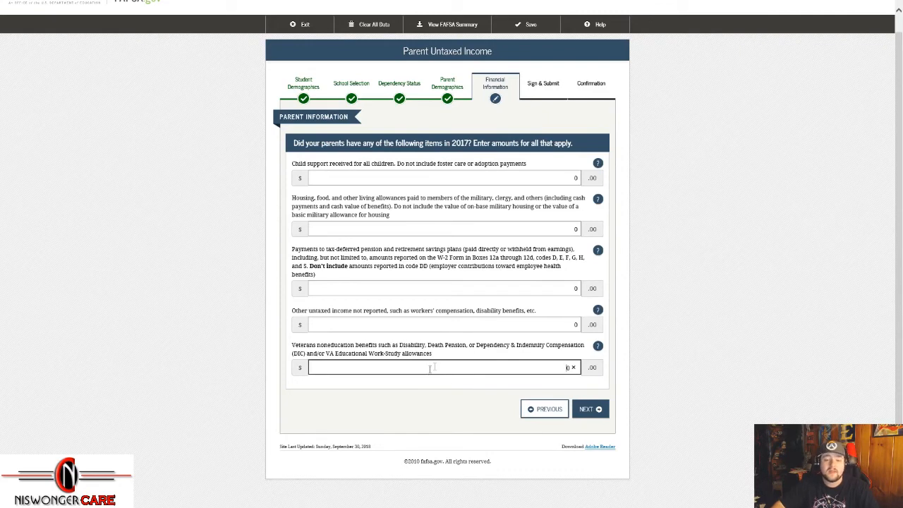
Step: Submit Parent Untaxed Income, then answer No to parents' assets exceeding $8,600 and continue
left_click(599, 420)
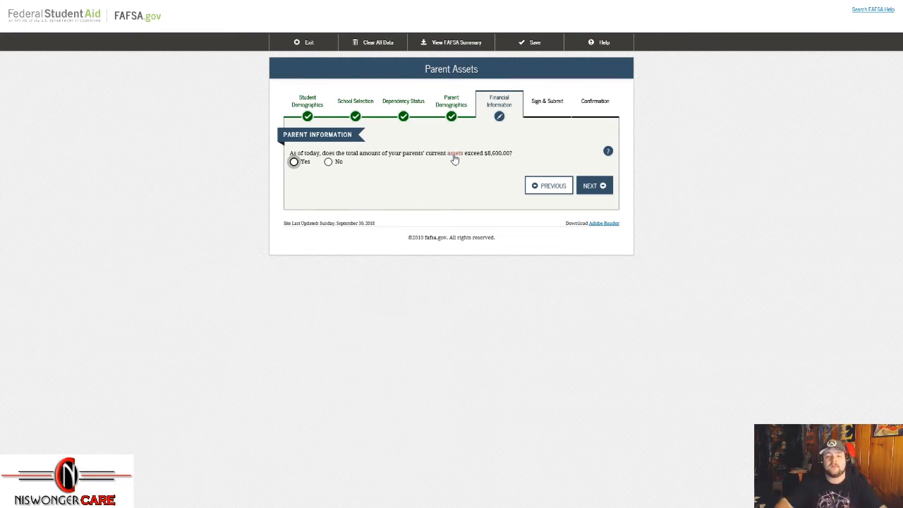
left_click(328, 161)
left_click(295, 162)
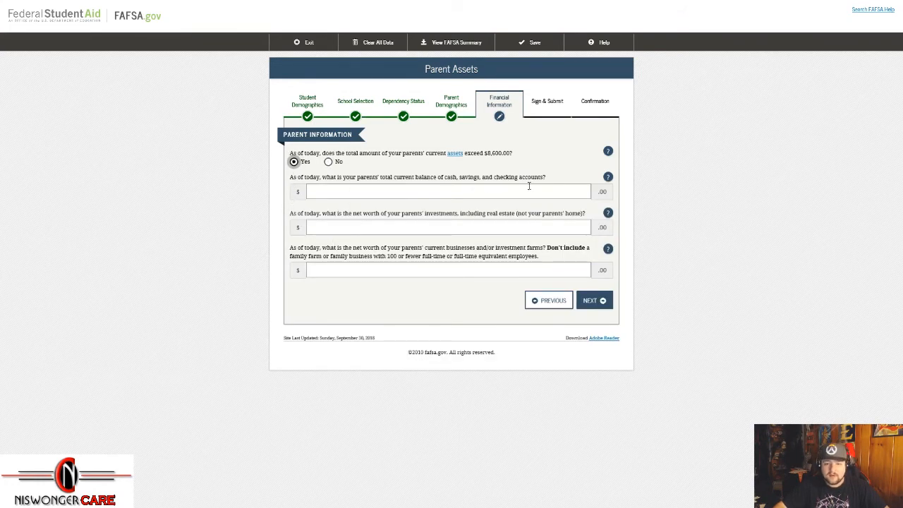
left_click_drag(354, 218, 597, 221)
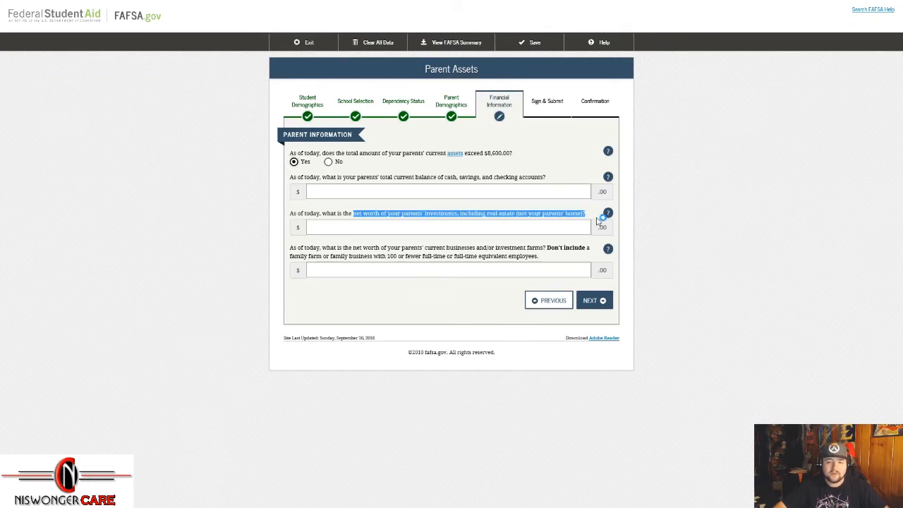
left_click_drag(392, 250, 542, 251)
left_click(494, 270)
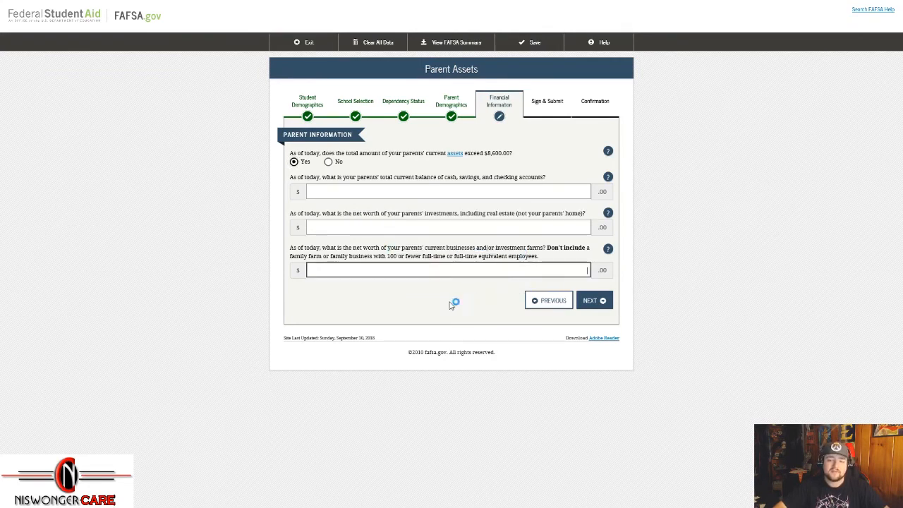
left_click(328, 161)
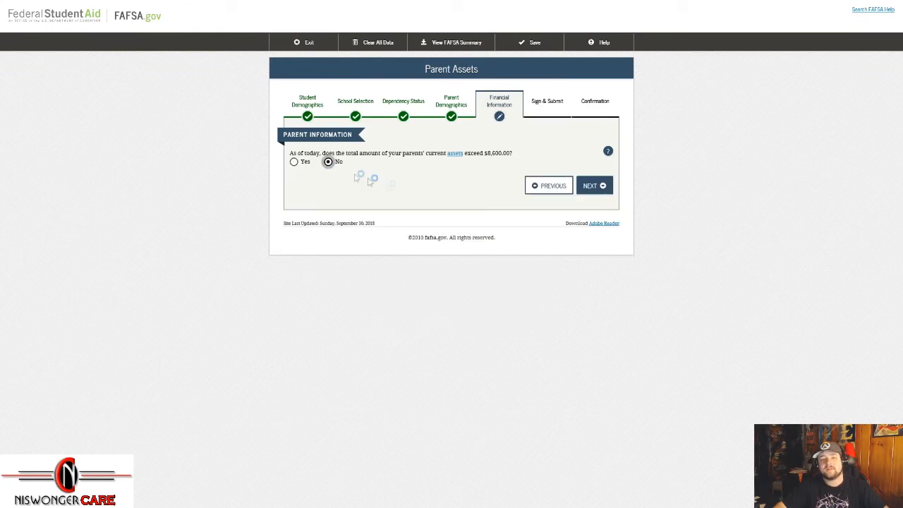
left_click(594, 186)
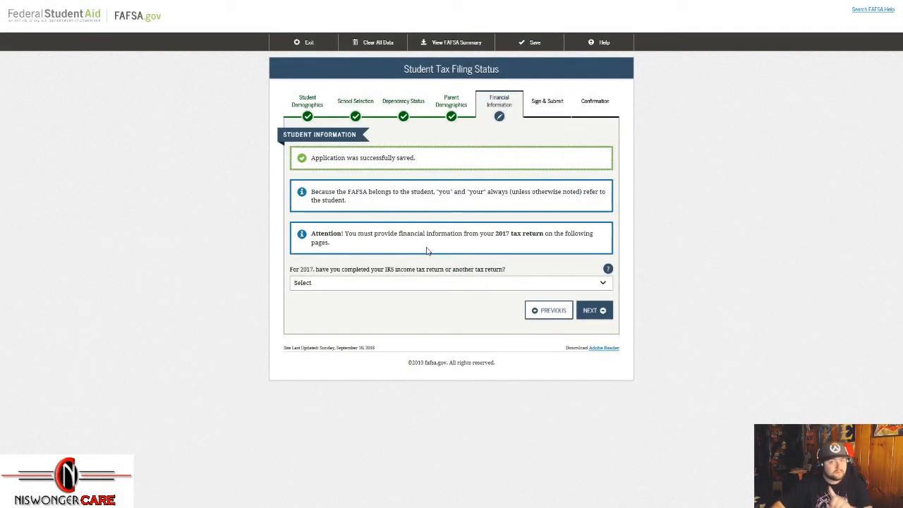
Step: Answer 'Not going to file' for the student's 2017 tax return question
left_click_drag(284, 138, 315, 139)
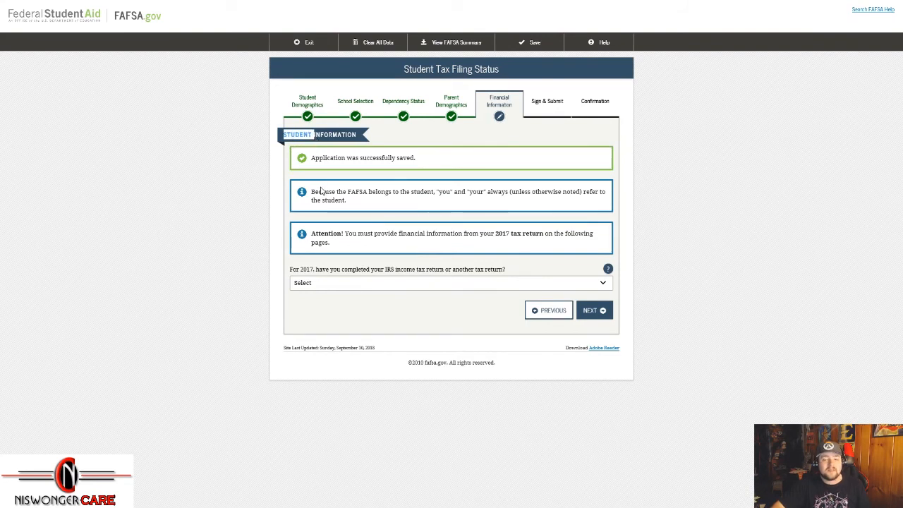
left_click(347, 302)
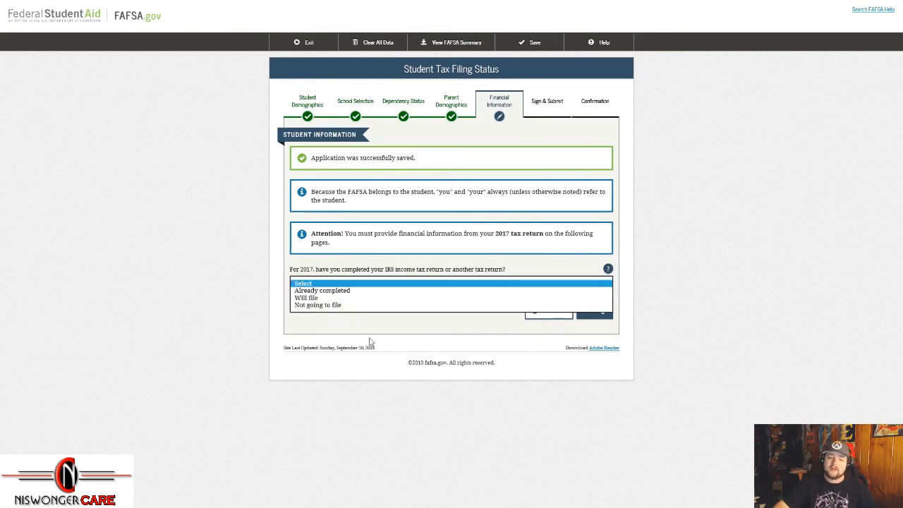
left_click(354, 306)
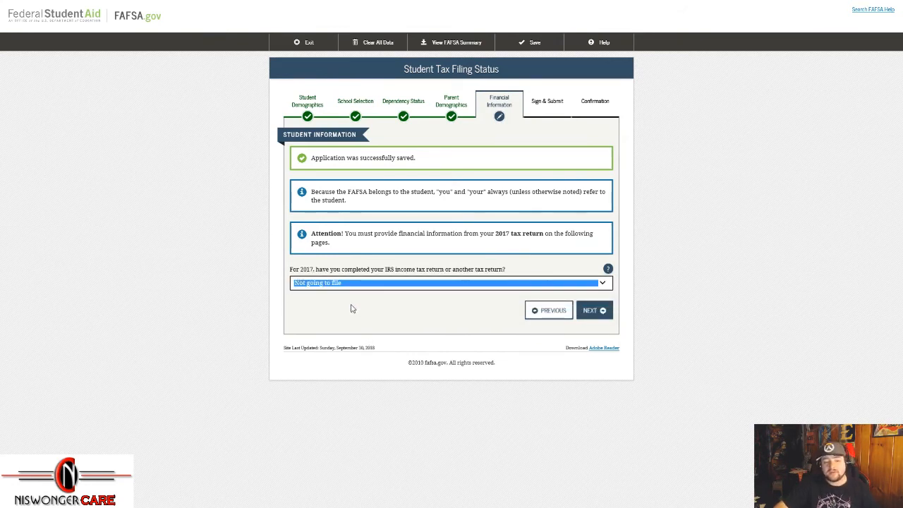
left_click(353, 309)
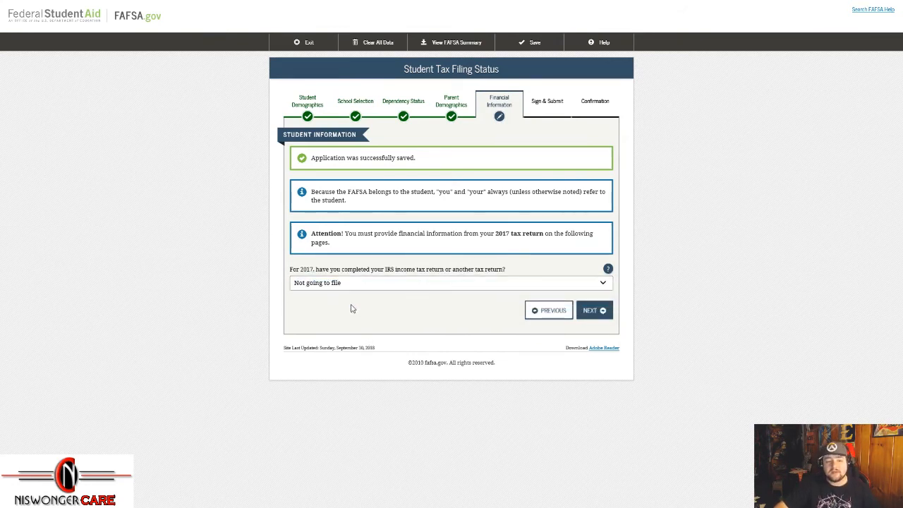
left_click(602, 289)
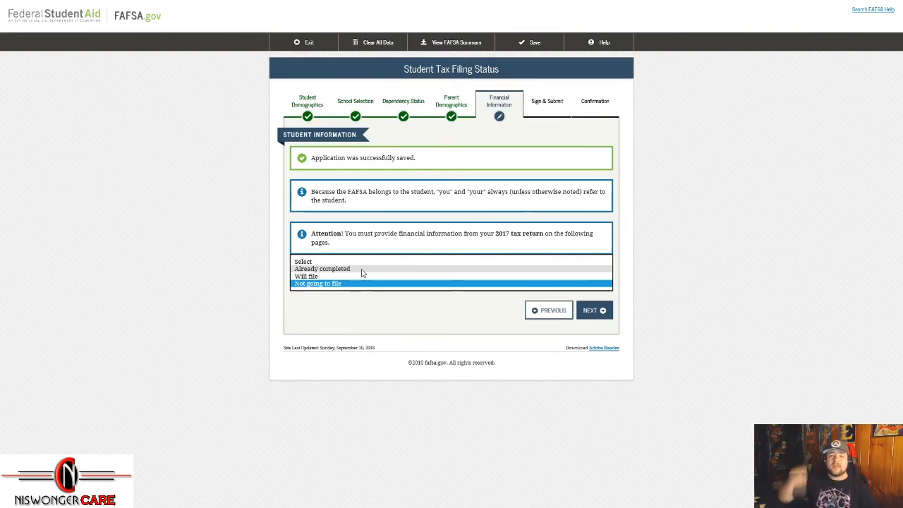
left_click(369, 315)
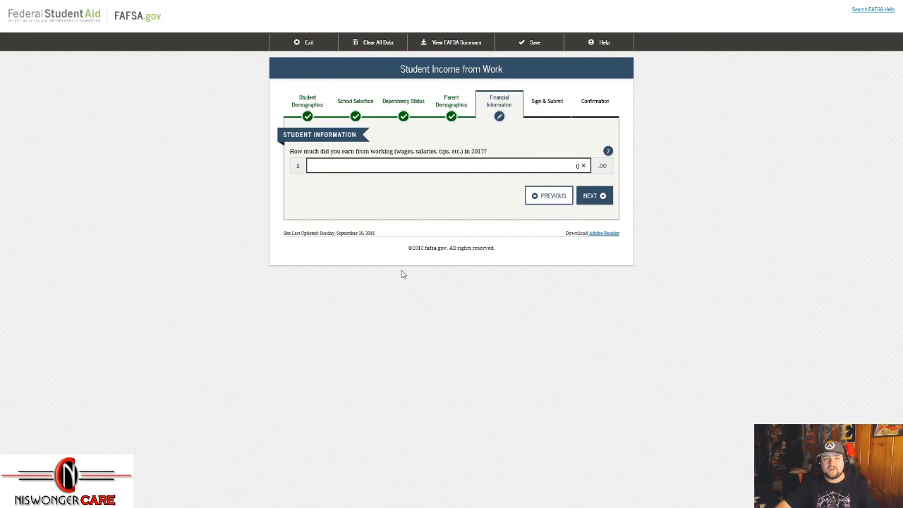
Step: Submit Student Income from Work, Additional Financial Info and Untaxed Income pages, all amounts 0
left_click(595, 198)
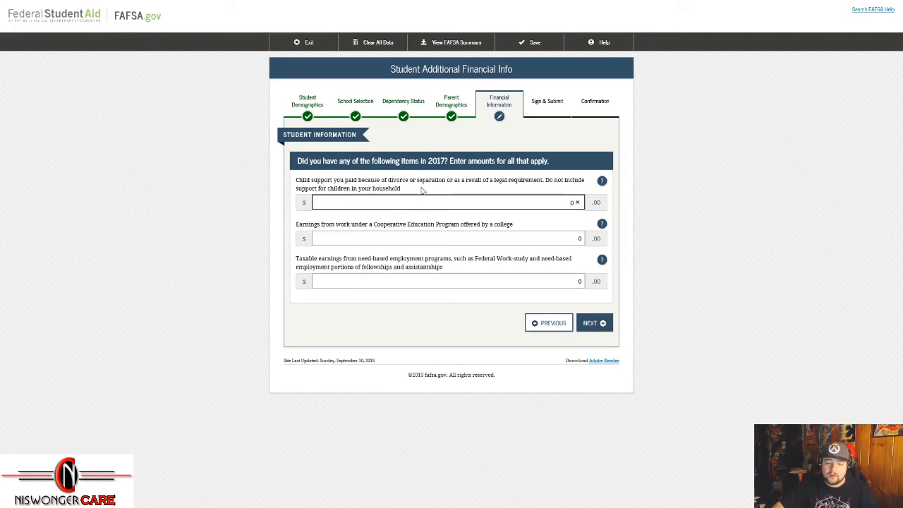
left_click(602, 327)
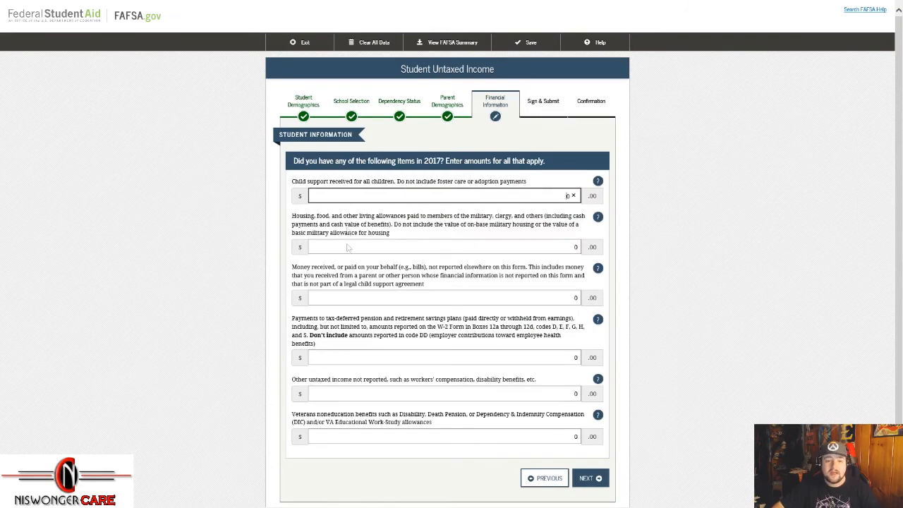
scroll(520, 316, "down", 1)
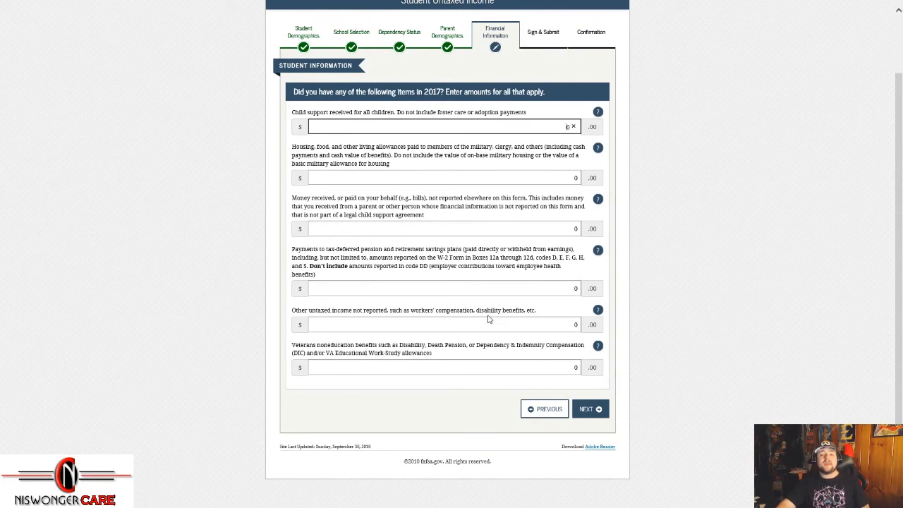
left_click(591, 411)
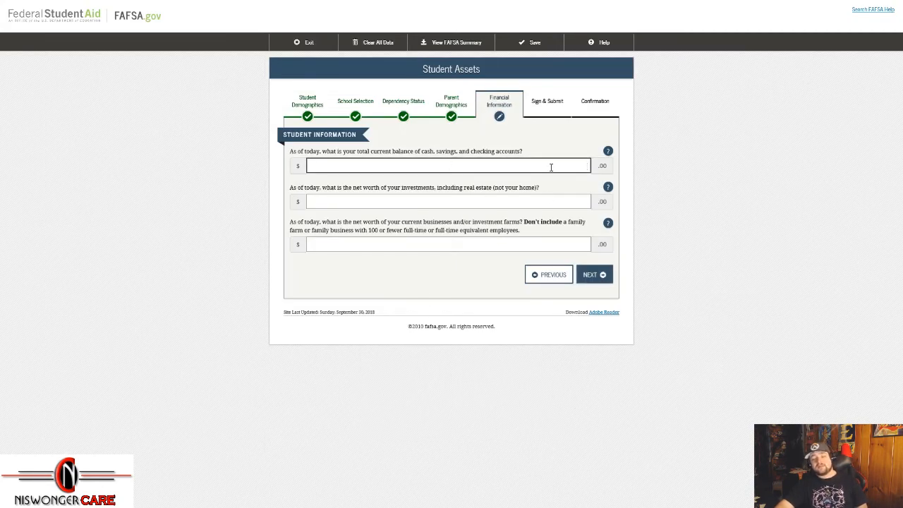
Step: Enter 20 for student cash and savings and 0 for investments and business net worth
left_click(657, 208)
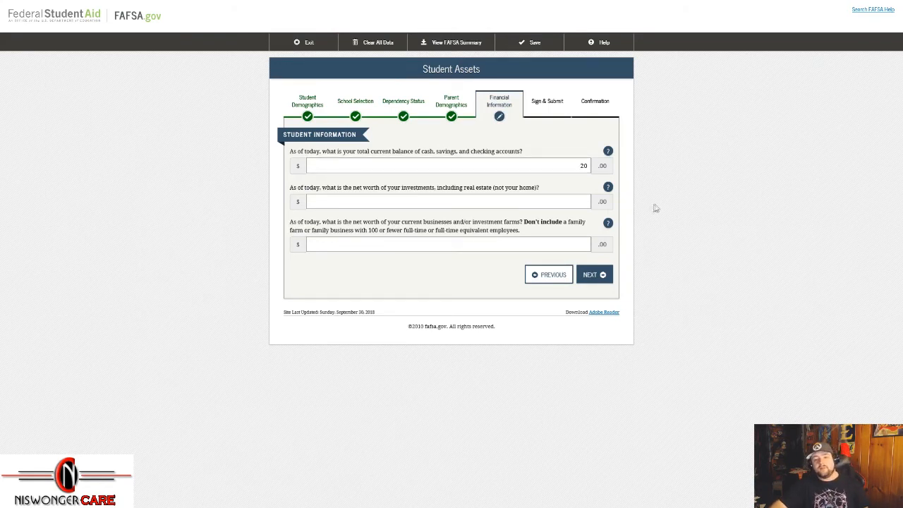
left_click(551, 200)
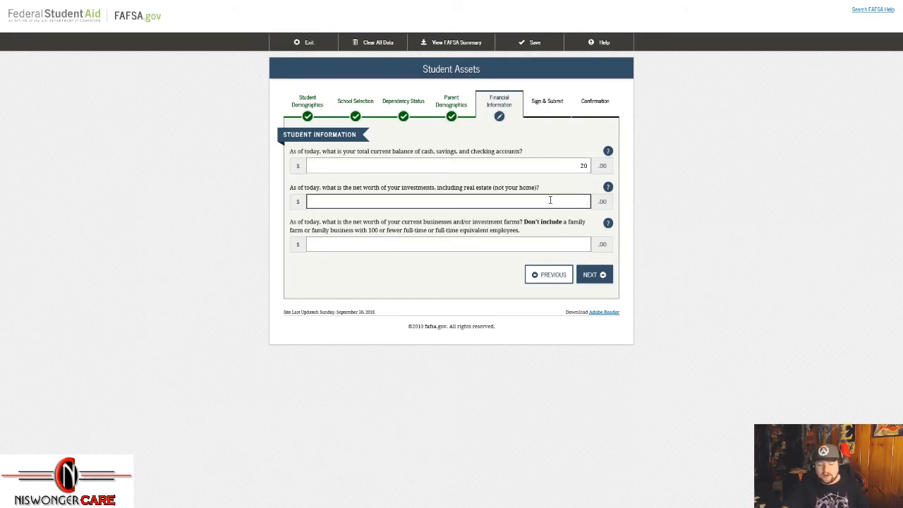
left_click(584, 244)
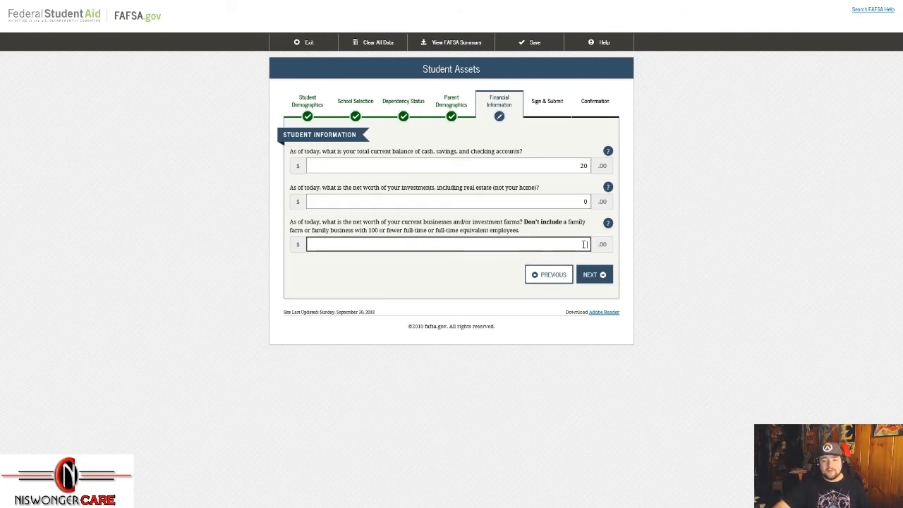
type("0")
left_click(592, 144)
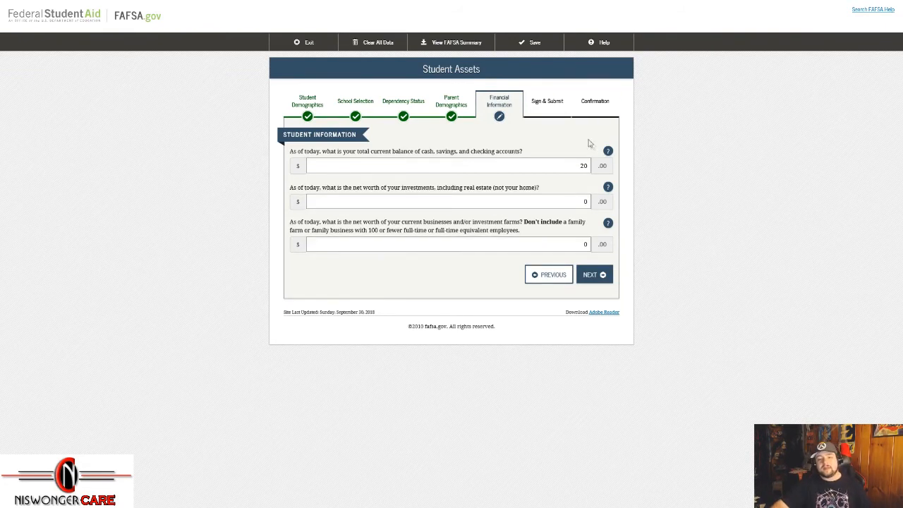
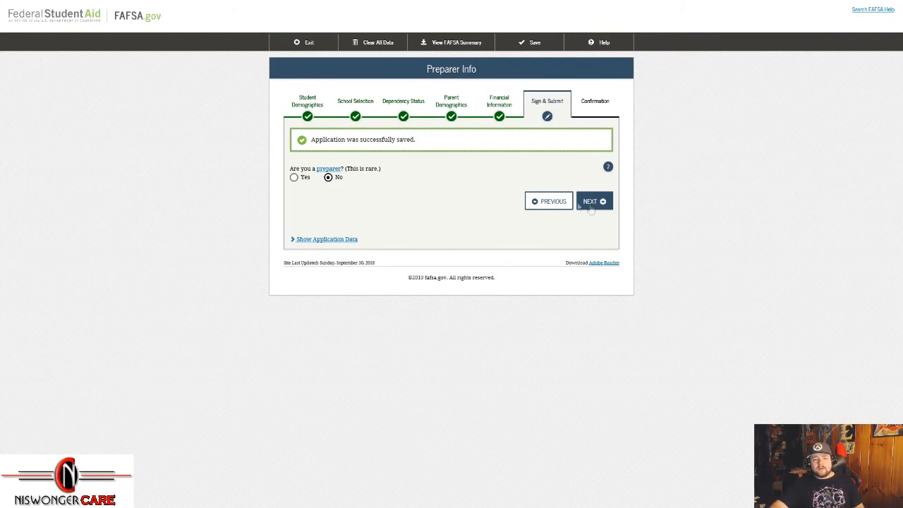
Step: Pass the preparer question and review the collapsed FAFSA Summary, glancing at Parent Demographics
left_click(601, 203)
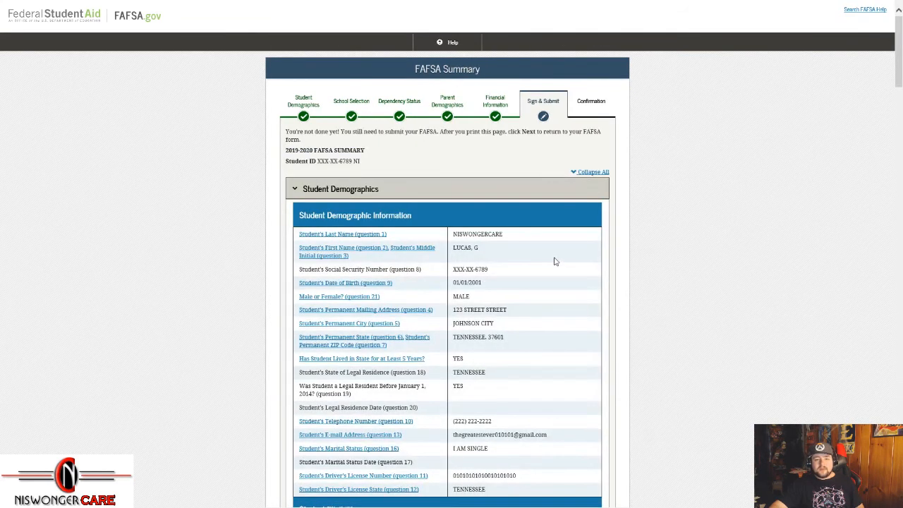
left_click(593, 177)
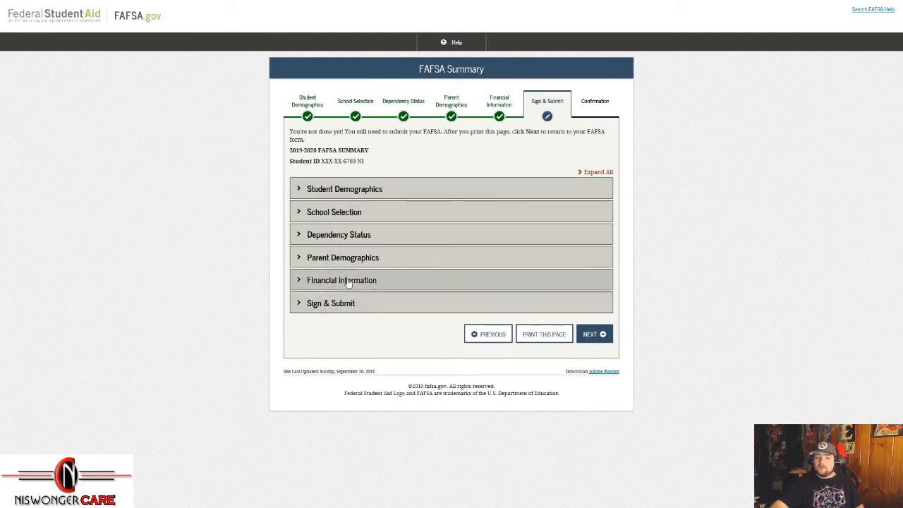
left_click(361, 254)
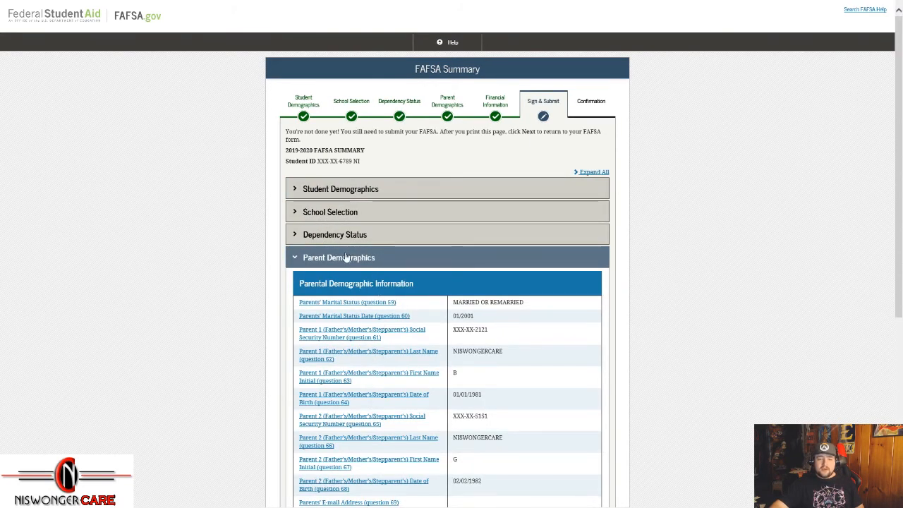
left_click(346, 258)
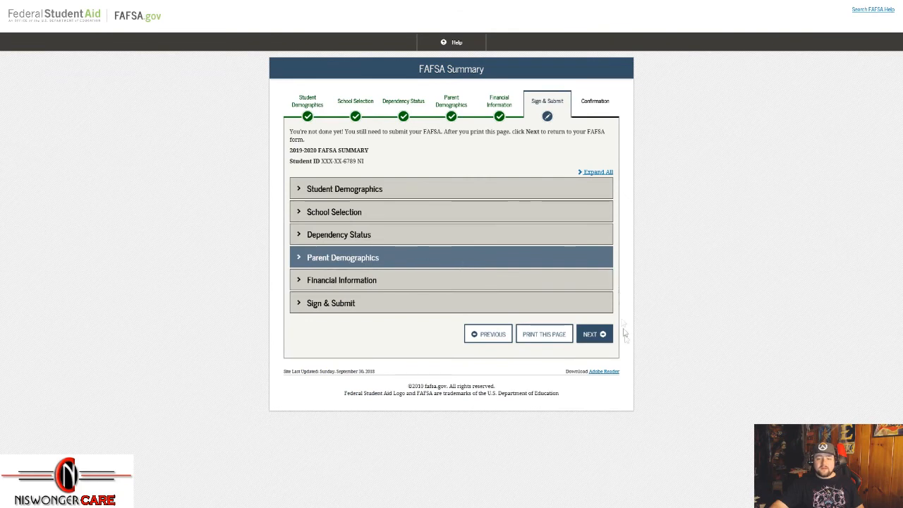
left_click(547, 336)
left_click(597, 343)
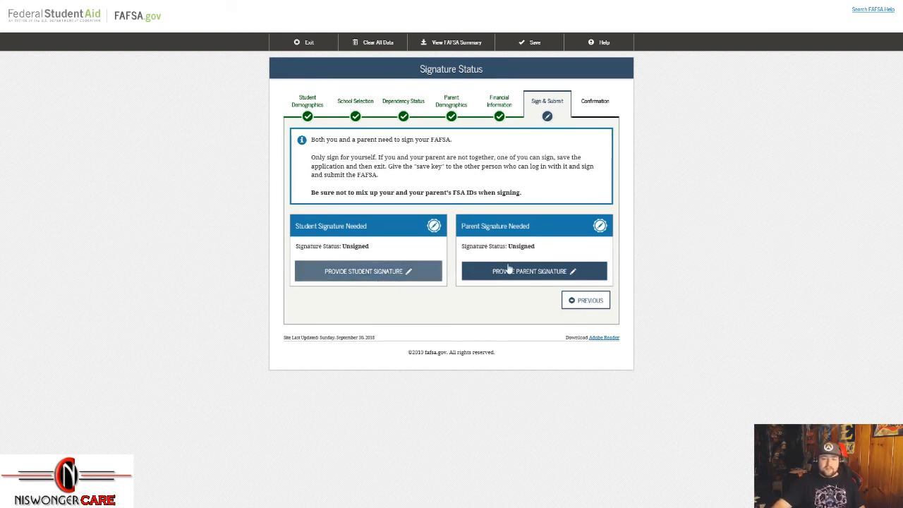
Step: Agree to the student's signature terms without signing, returning to Signature Status
left_click(417, 278)
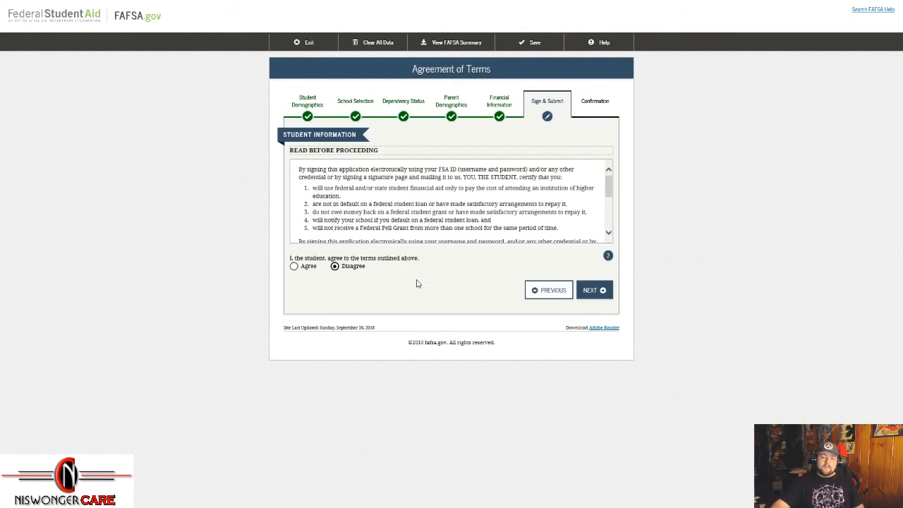
left_click(294, 266)
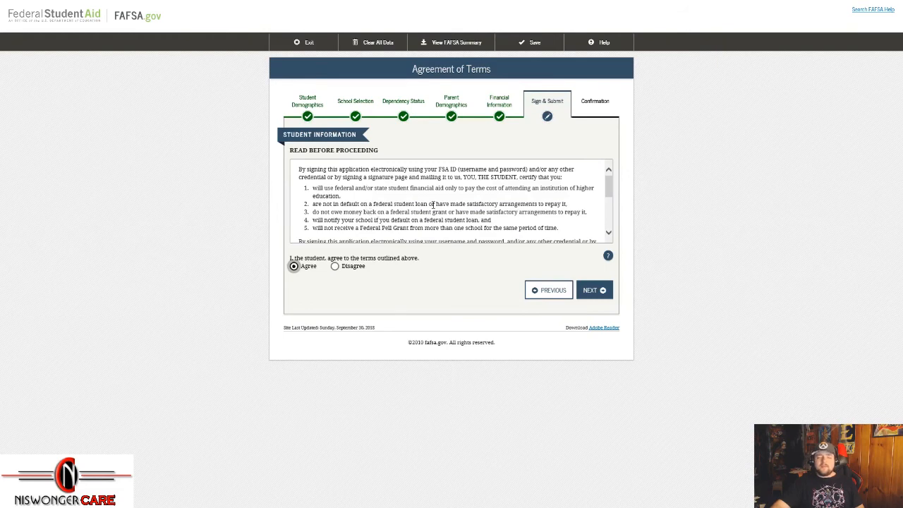
scroll(432, 204, "down", 6)
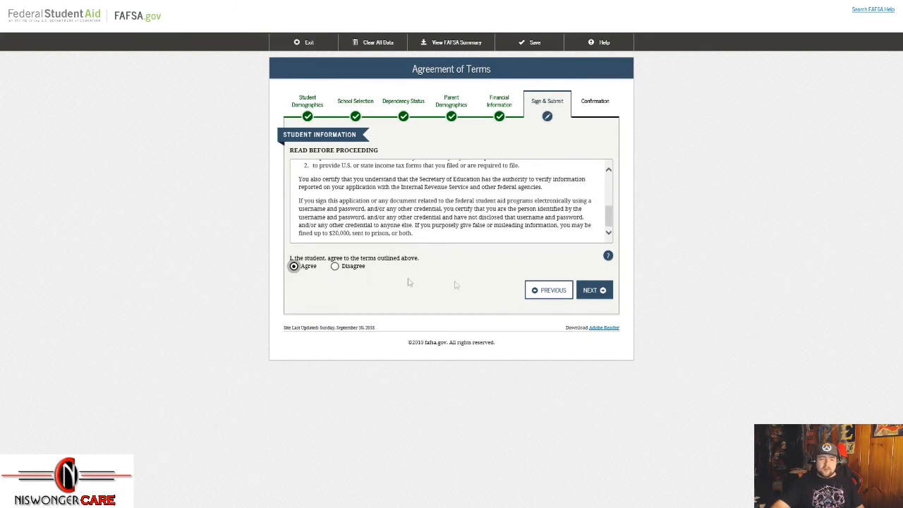
left_click(597, 291)
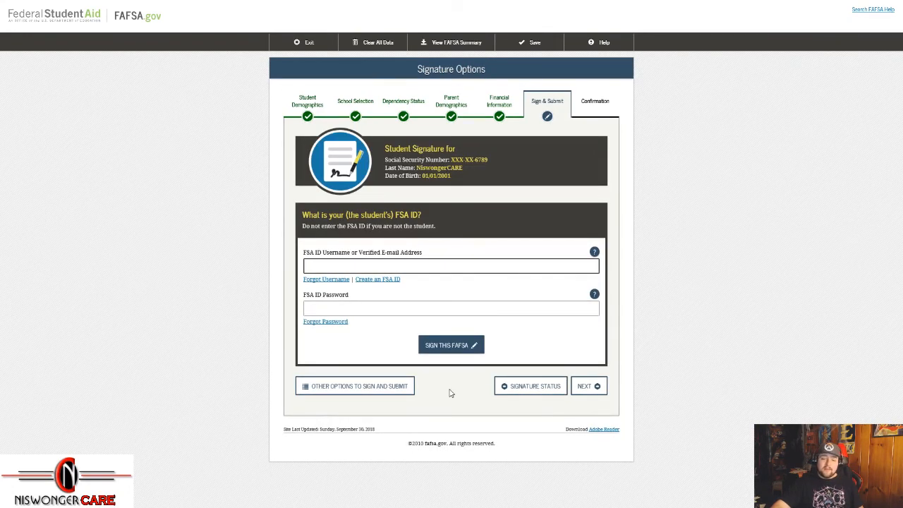
left_click(589, 386)
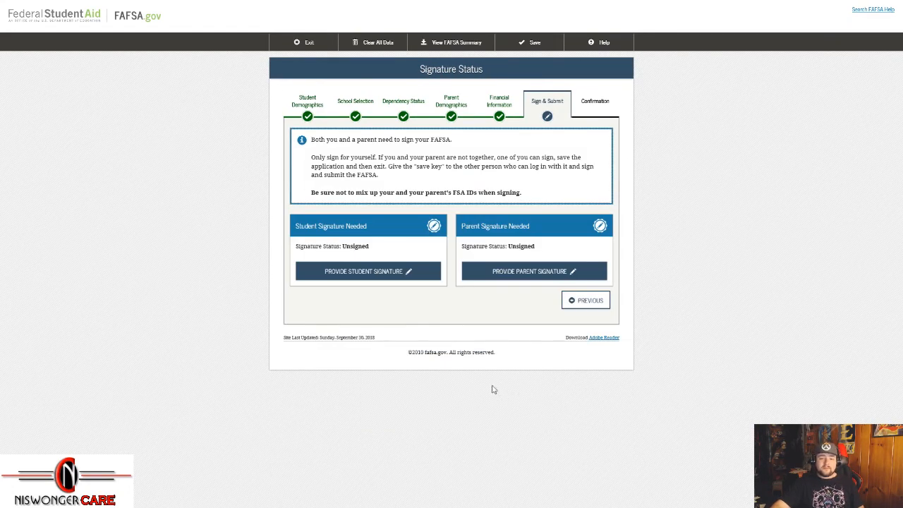
Step: Agree to the parent terms as Parent 1 without signing, returning to Signature Status
left_click(529, 275)
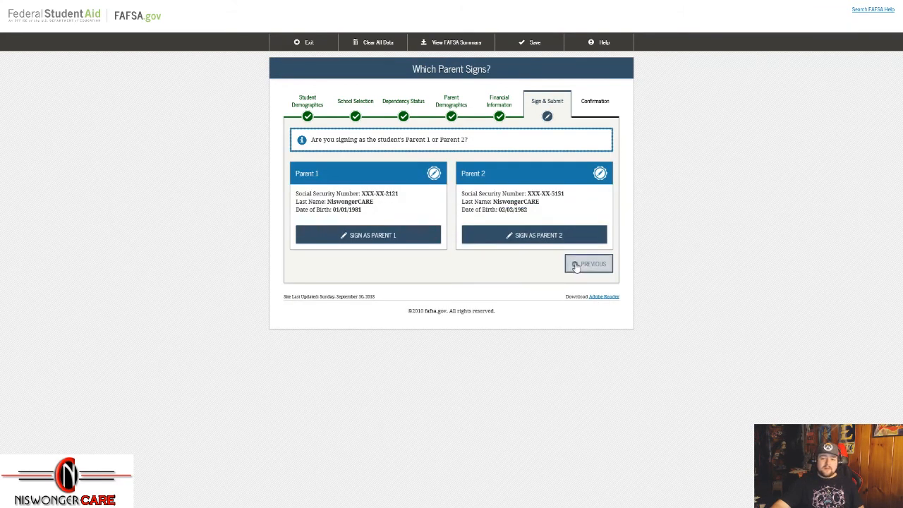
left_click(432, 238)
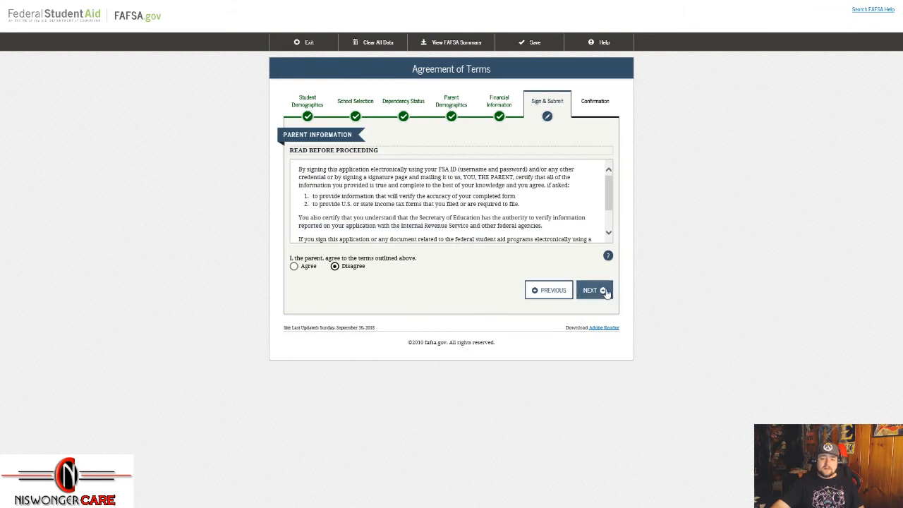
left_click(293, 266)
left_click(603, 292)
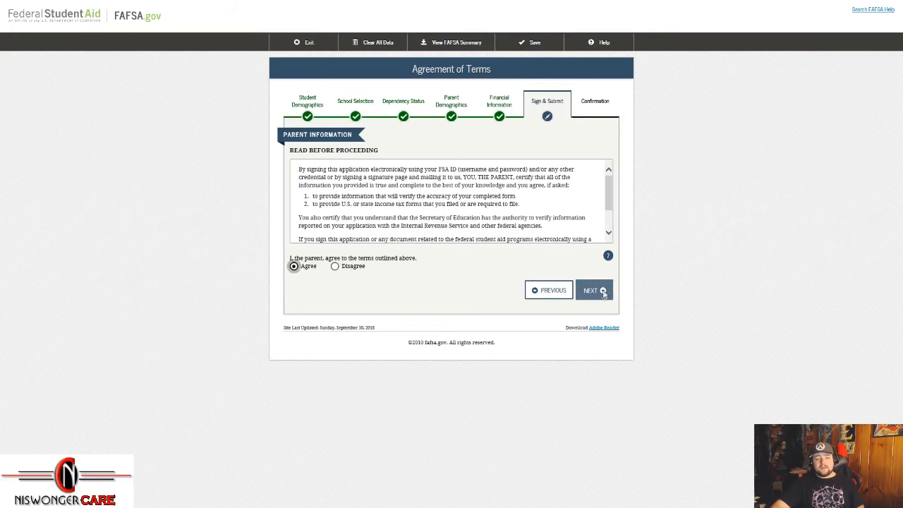
left_click(595, 388)
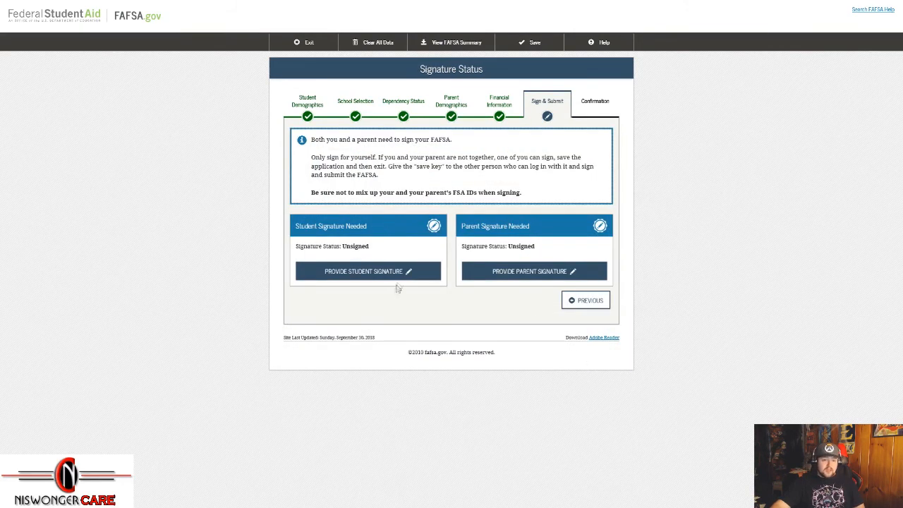
Step: Set Parent 1 to Submit Without Signatures
left_click(517, 274)
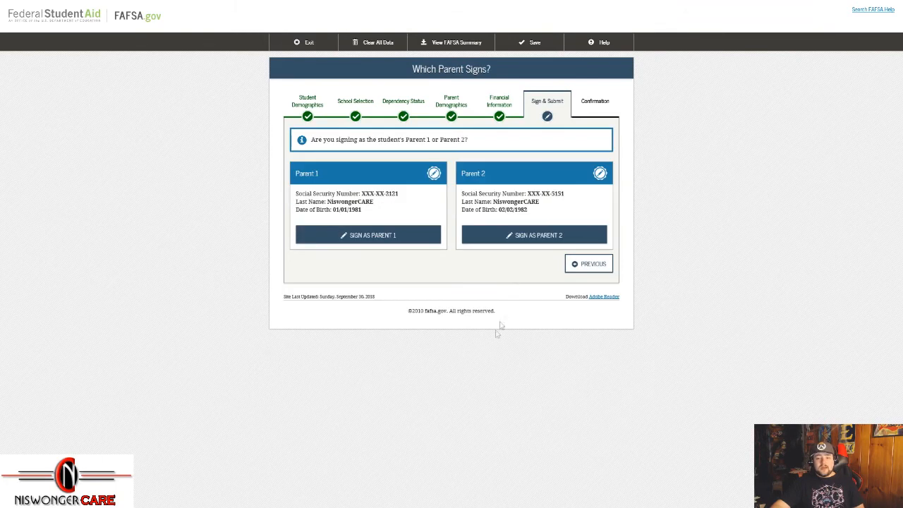
left_click(368, 239)
left_click(599, 292)
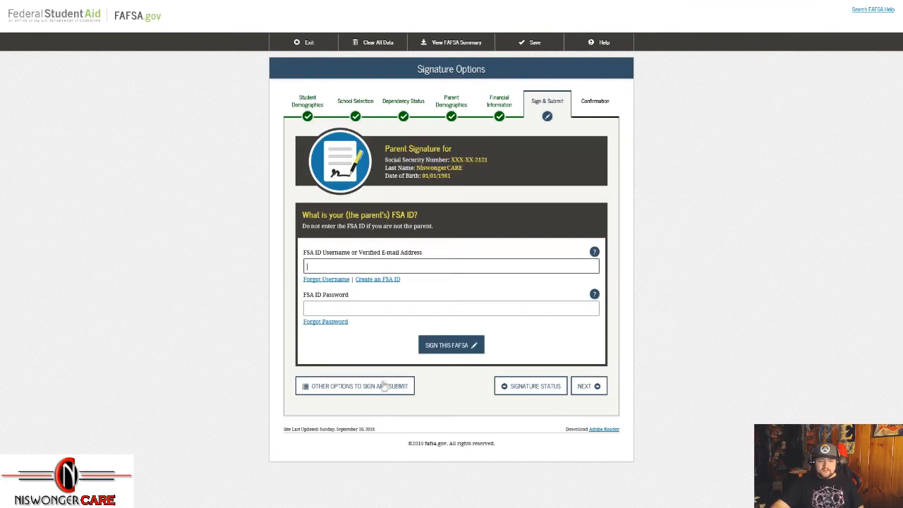
left_click(385, 384)
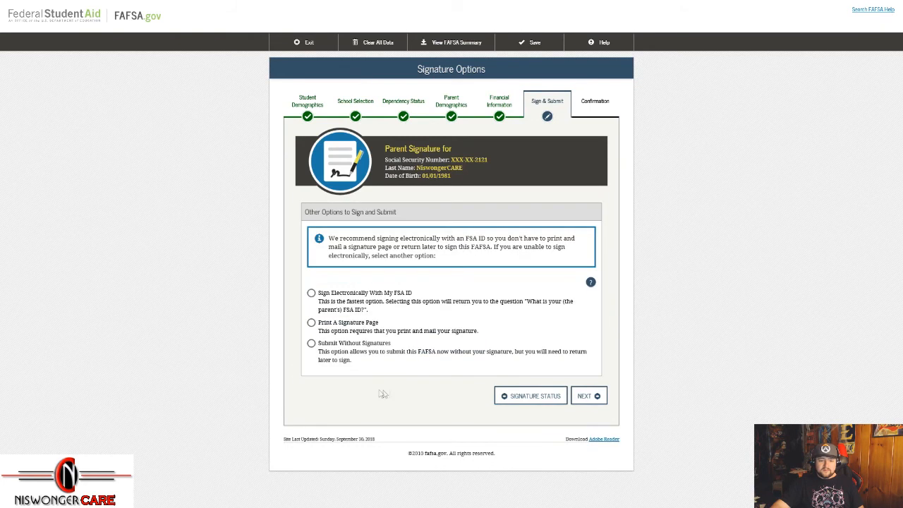
left_click(311, 344)
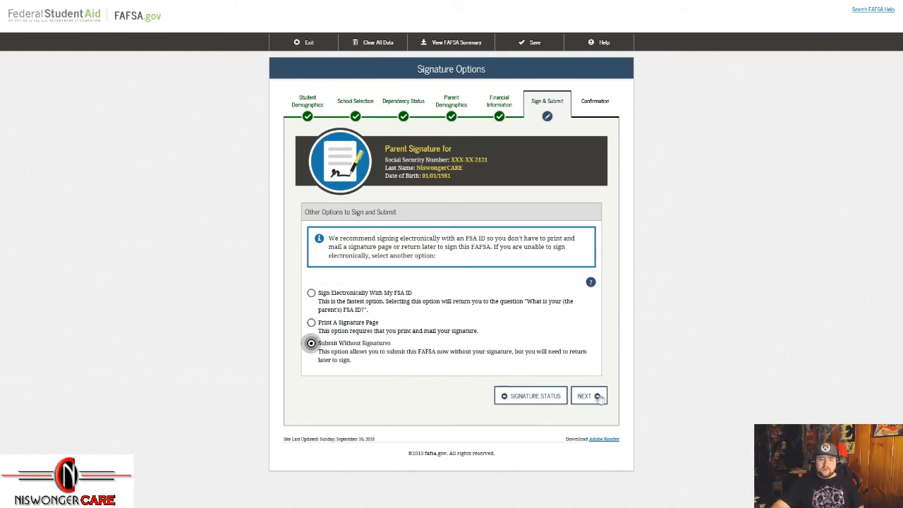
left_click(591, 396)
Step: Set the student to Submit Without Signatures and submit the FAFSA
left_click(368, 288)
left_click(595, 291)
left_click(374, 391)
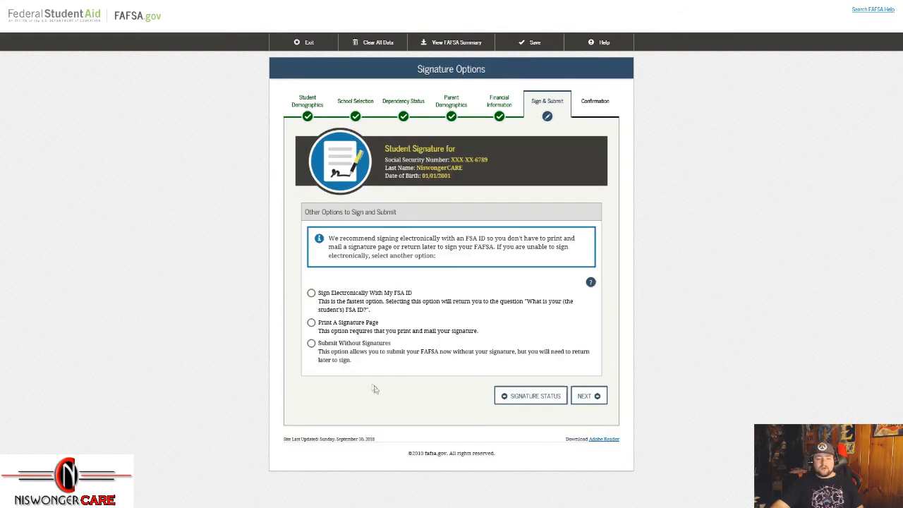
left_click(311, 343)
left_click(586, 396)
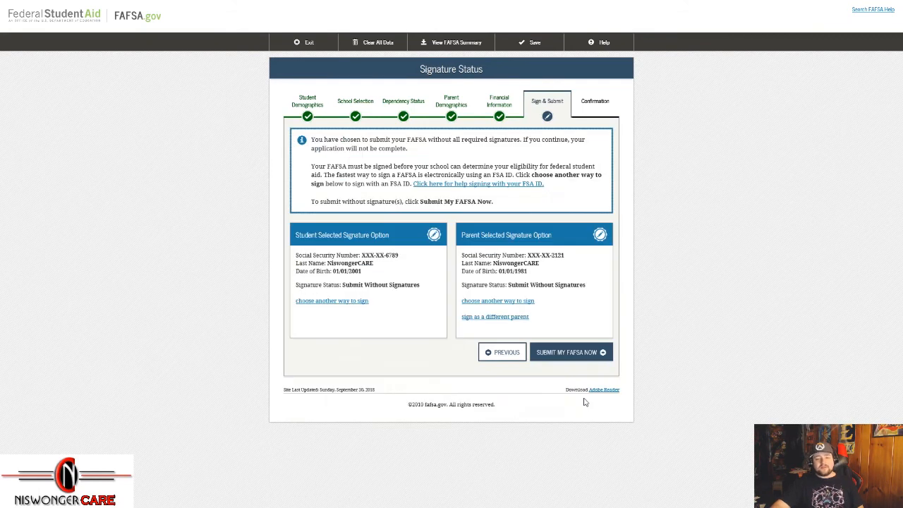
left_click(574, 356)
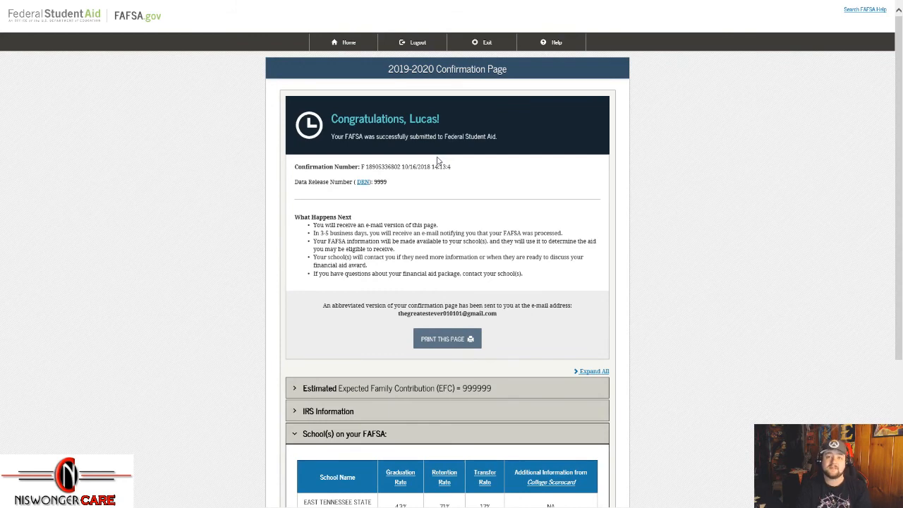
Step: Expand the Estimated EFC details and highlight the Pell $4,945.00 and Stafford $5,500.00 estimates
scroll(438, 162, "down", 3)
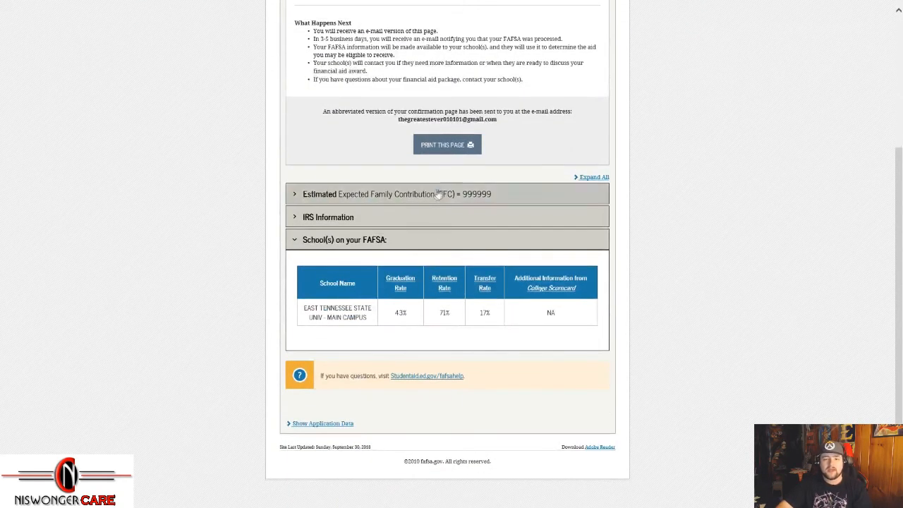
left_click(431, 194)
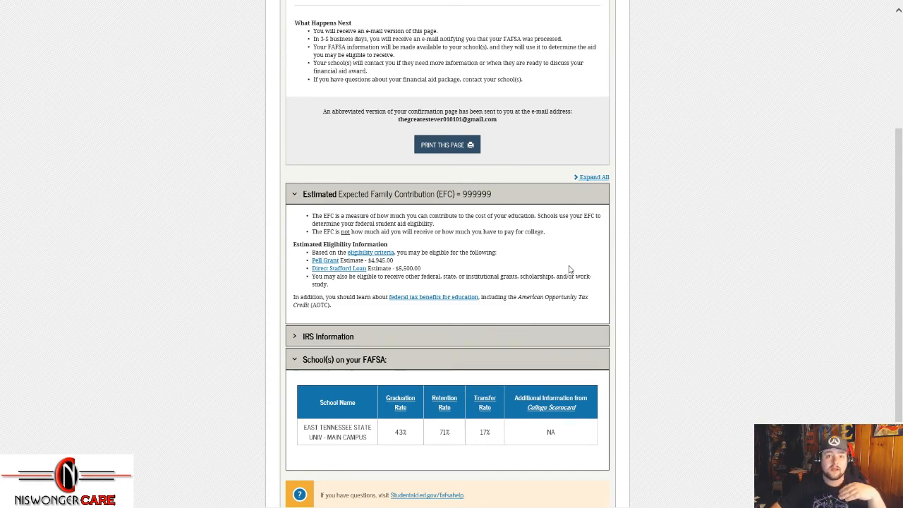
left_click_drag(398, 264, 368, 261)
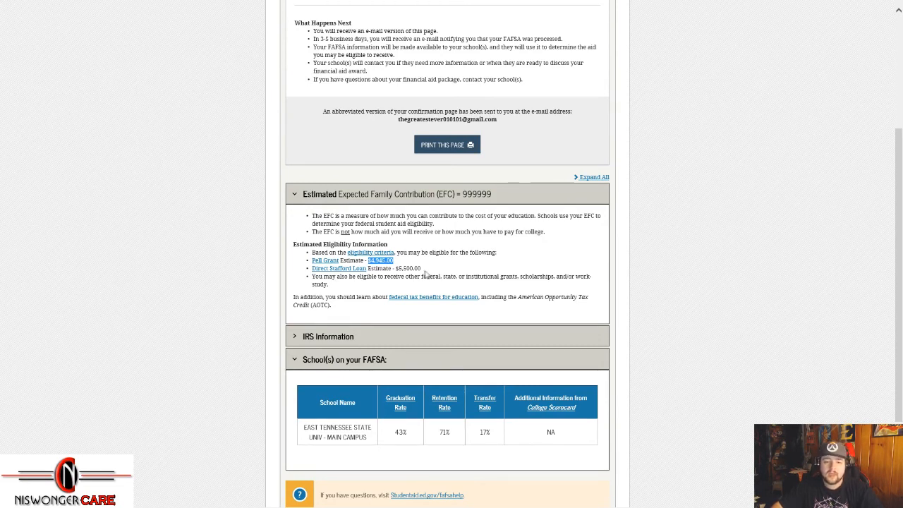
triple_click(307, 274)
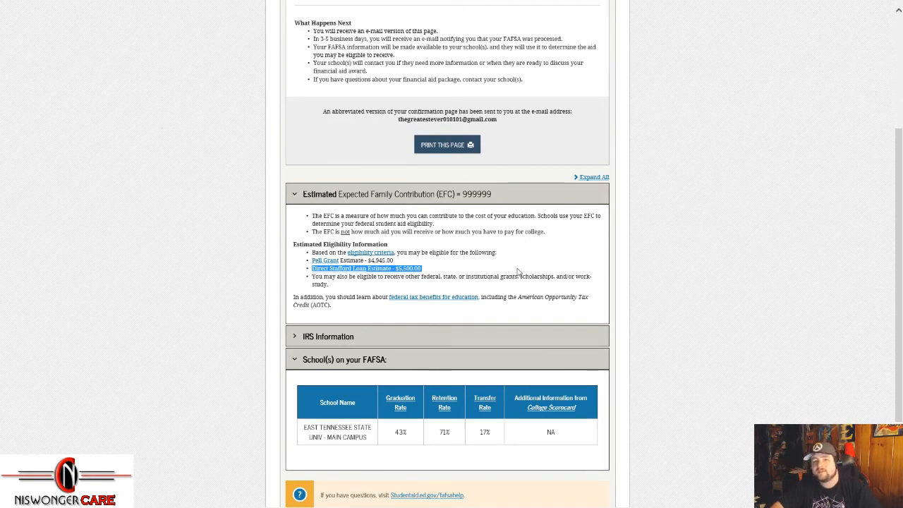
left_click(453, 271)
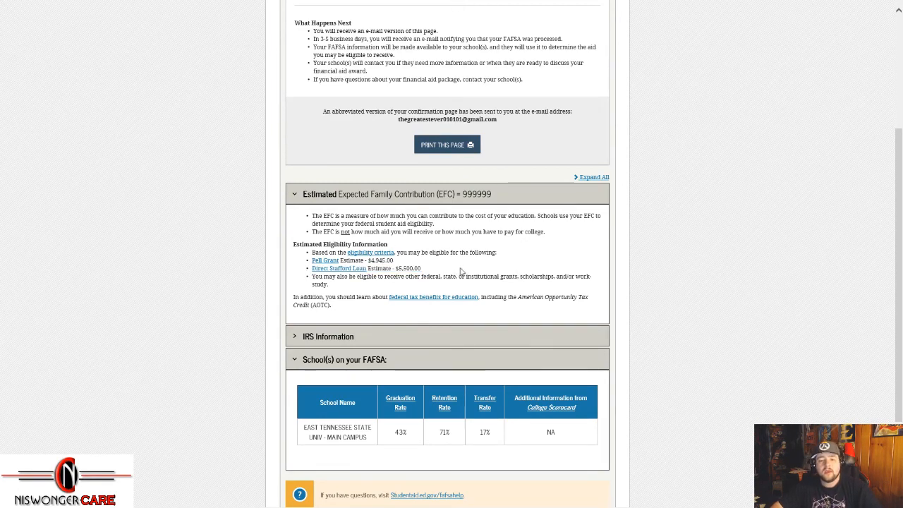
Step: Check IRS Information, then collapse the IRS, School(s) and Estimated EFC sections
scroll(557, 324, "down", 2)
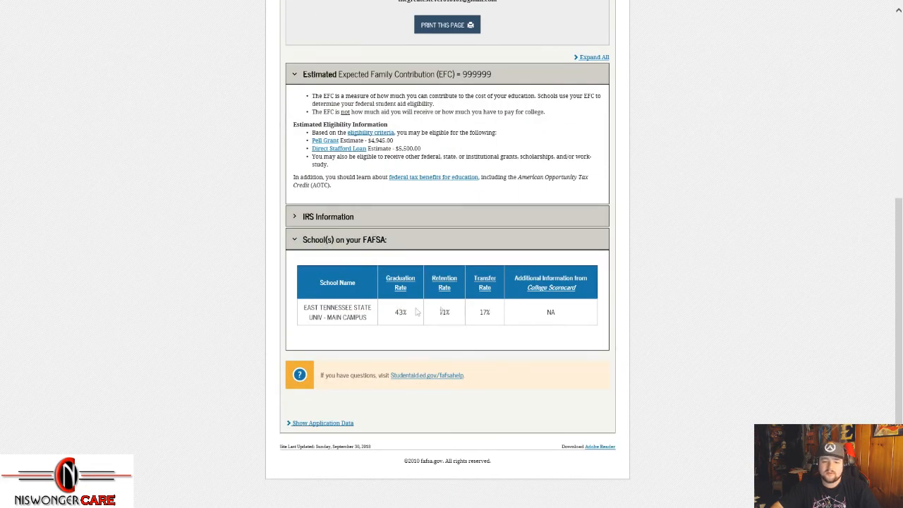
left_click(357, 220)
left_click(357, 222)
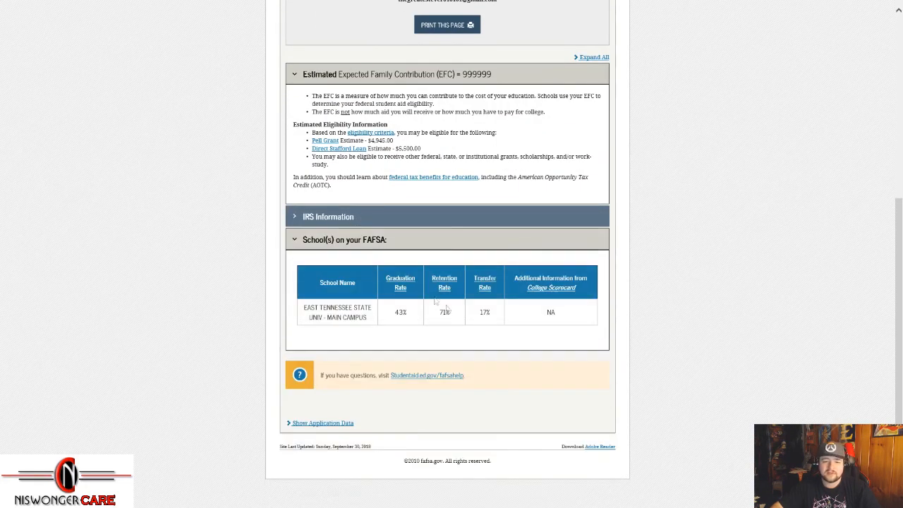
left_click(383, 243)
left_click(432, 177)
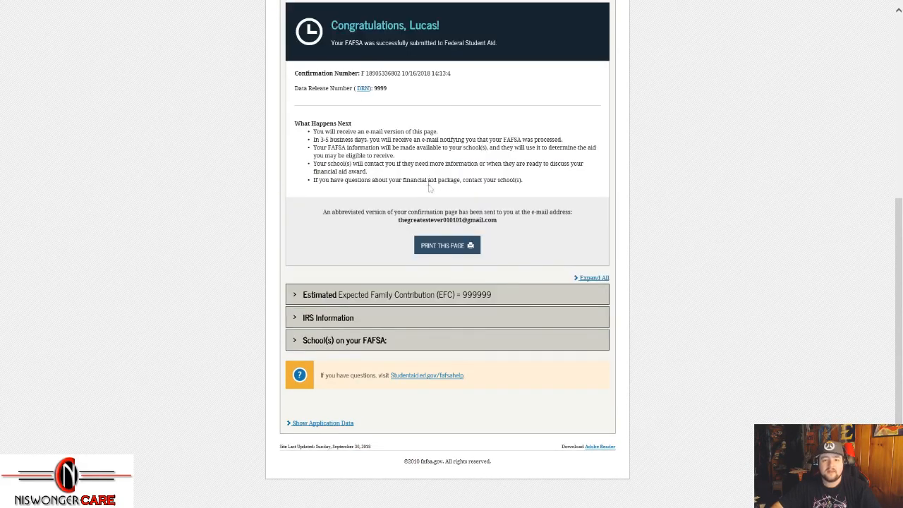
scroll(557, 341, "up", 2)
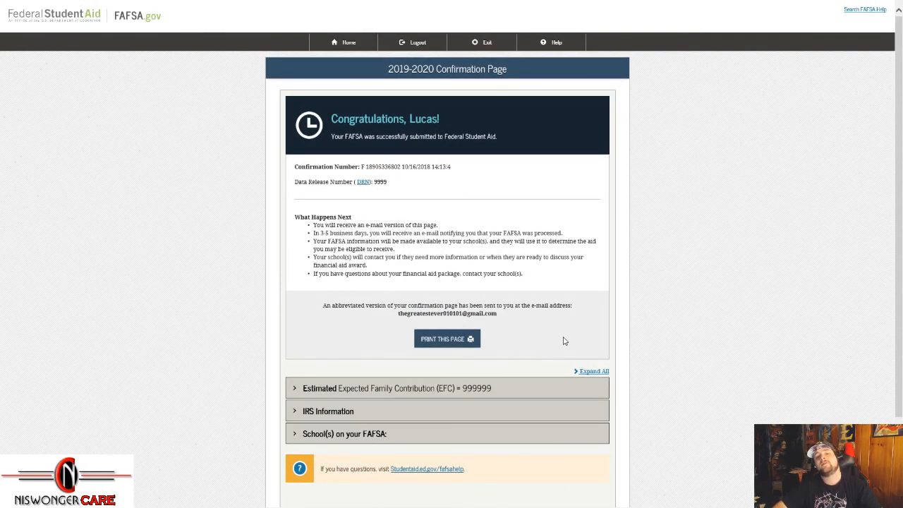